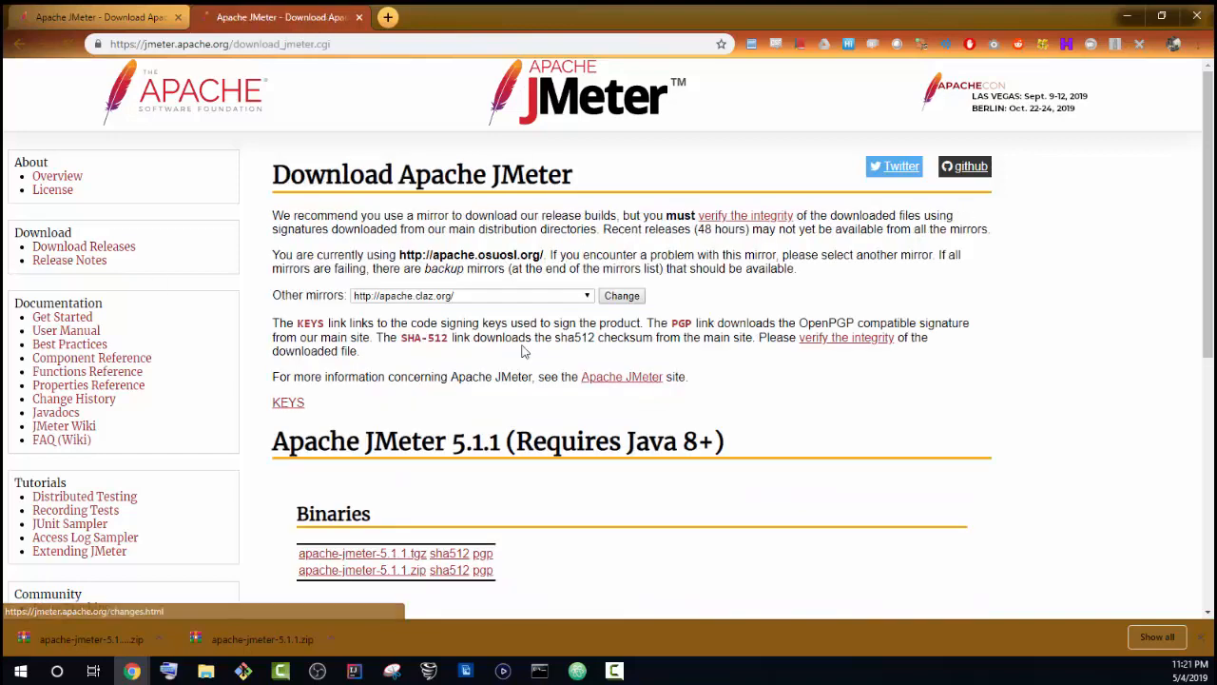
- Launch JMeter by running jmeter.bat from the bin folder of apache-jmeter-5.1.1 in Downloads, and bring its window fully into view
{"action": "scroll", "coordinate": [522, 353], "scroll_direction": "down", "scroll_amount": 3}
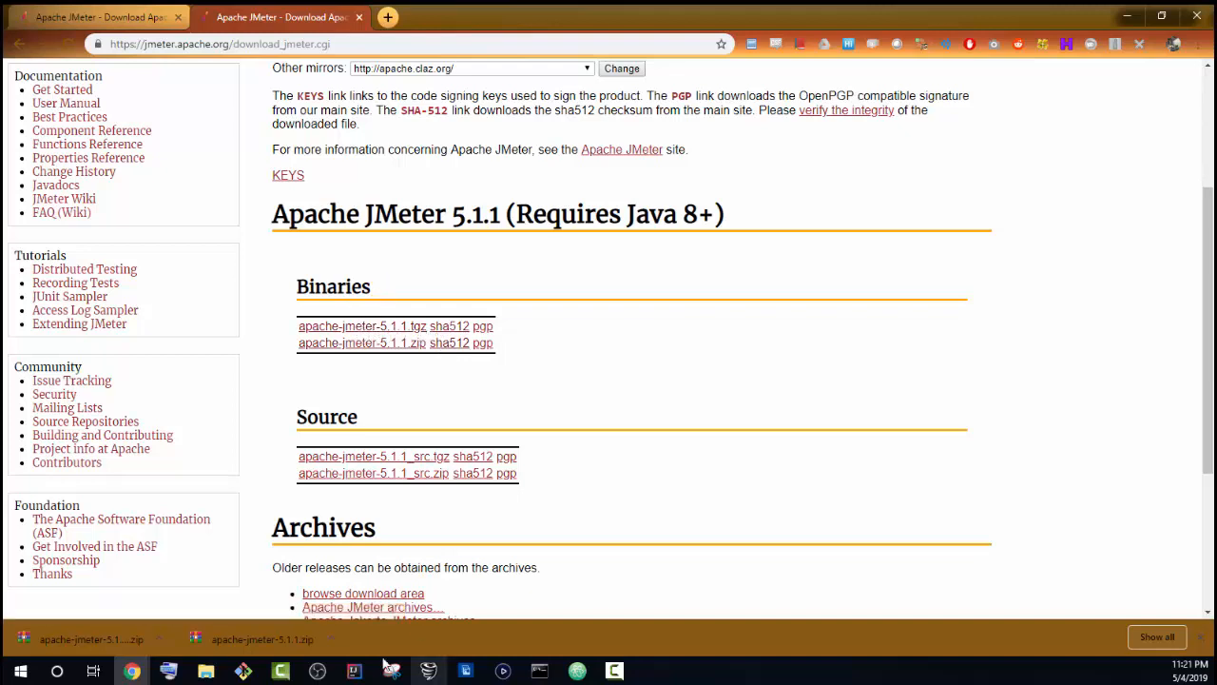
{"action": "left_click", "coordinate": [205, 671]}
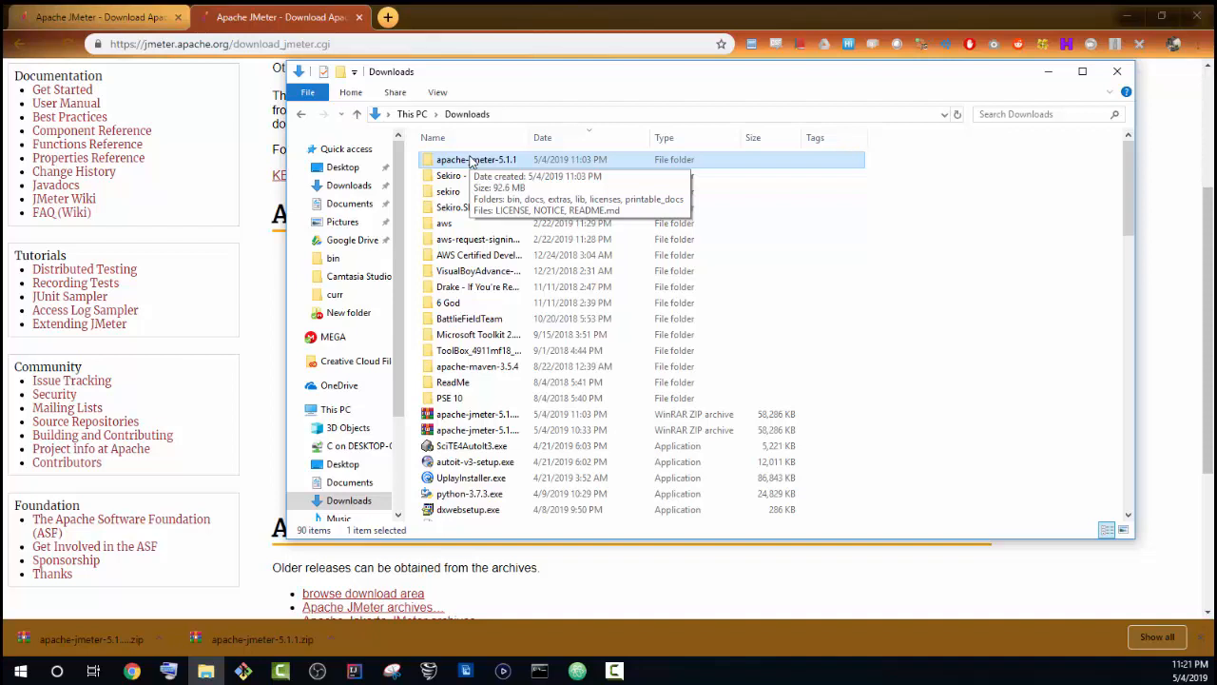
{"action": "double_click", "coordinate": [470, 162]}
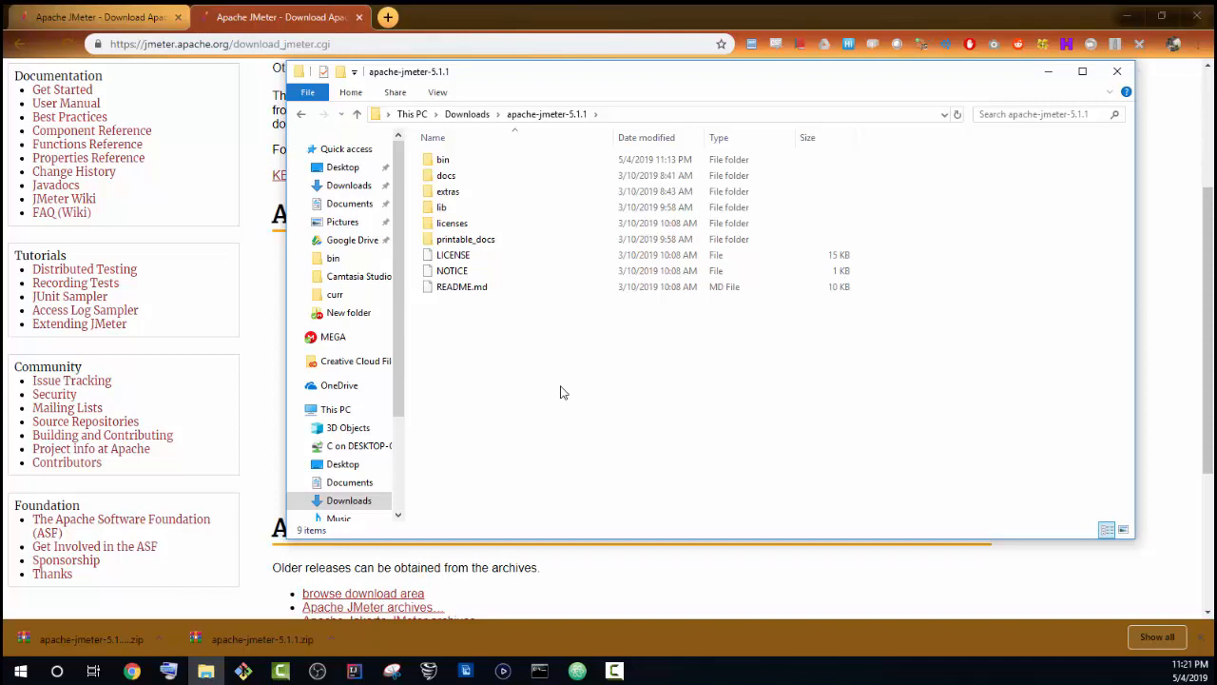
{"action": "double_click", "coordinate": [433, 160]}
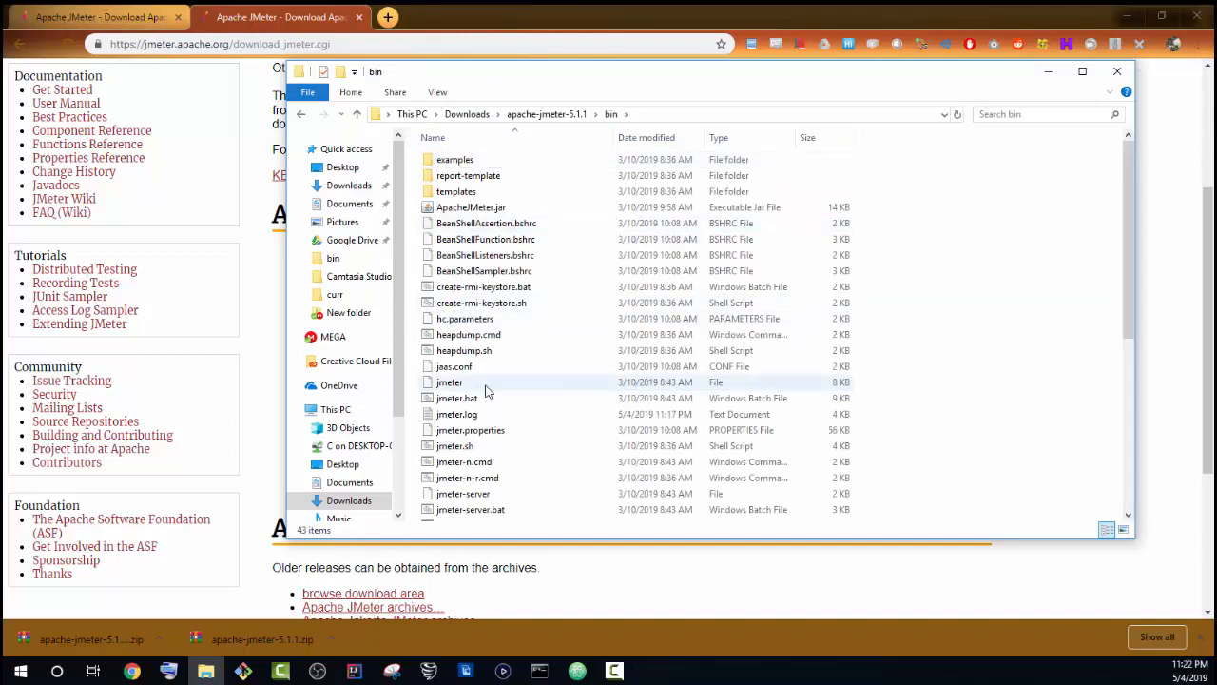
{"action": "double_click", "coordinate": [456, 398]}
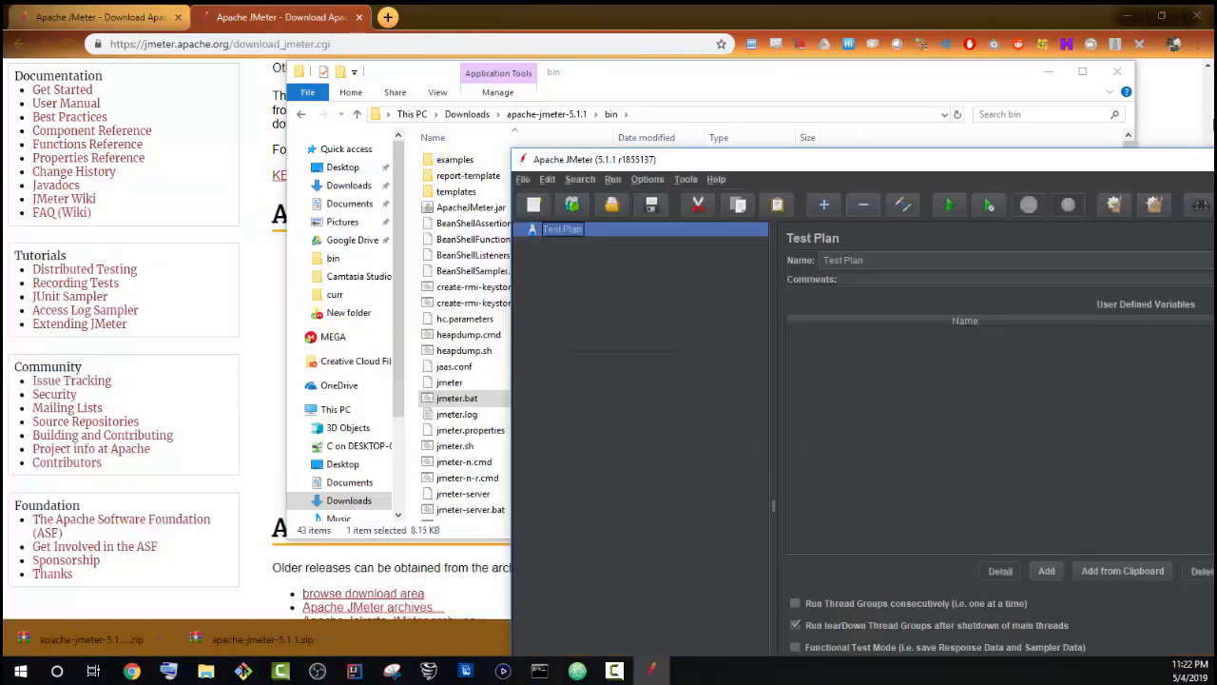
{"action": "left_click_drag", "start_coordinate": [1215, 160], "coordinate": [771, 38]}
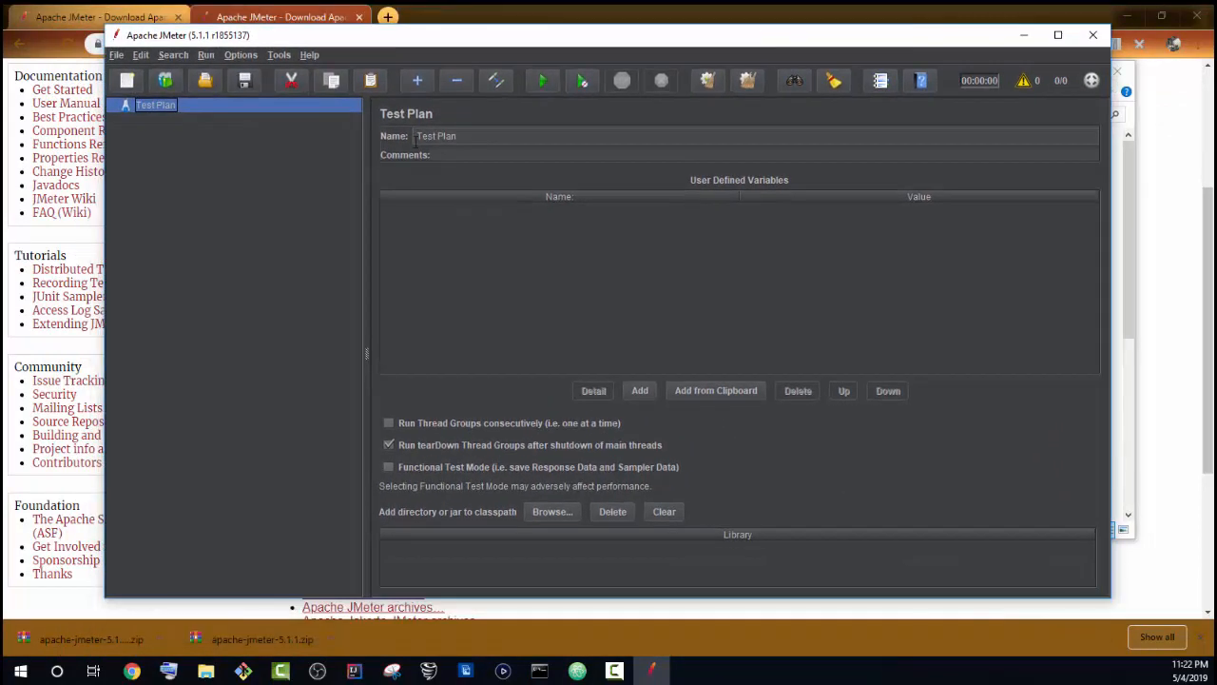
- Add a Thread Group to the Test Plan and set its loop count to 100
{"action": "right_click", "coordinate": [160, 102]}
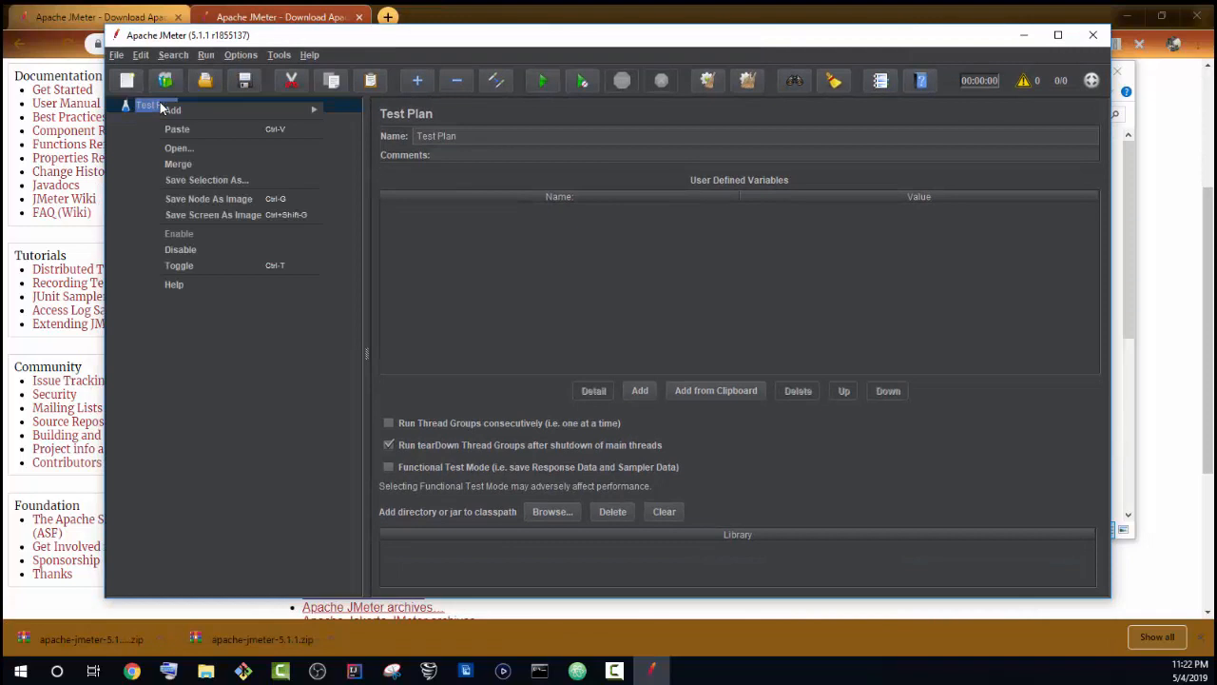
{"action": "mouse_move", "coordinate": [237, 111]}
{"action": "mouse_move", "coordinate": [386, 112]}
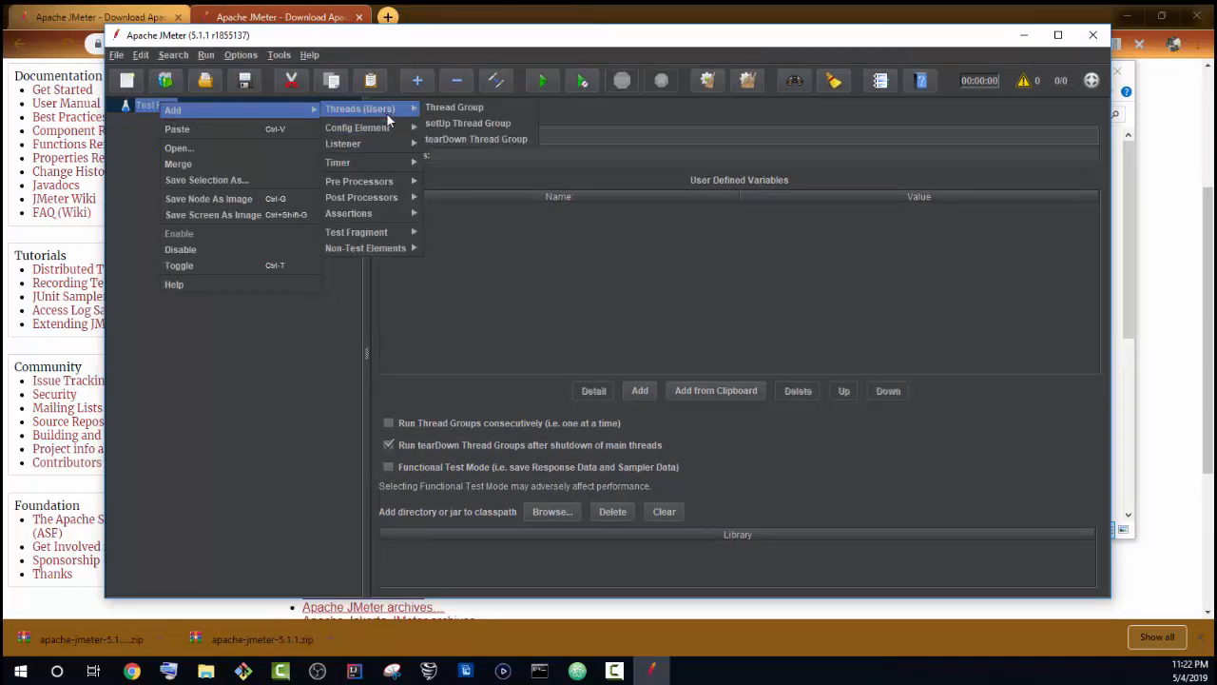
{"action": "left_click", "coordinate": [488, 111]}
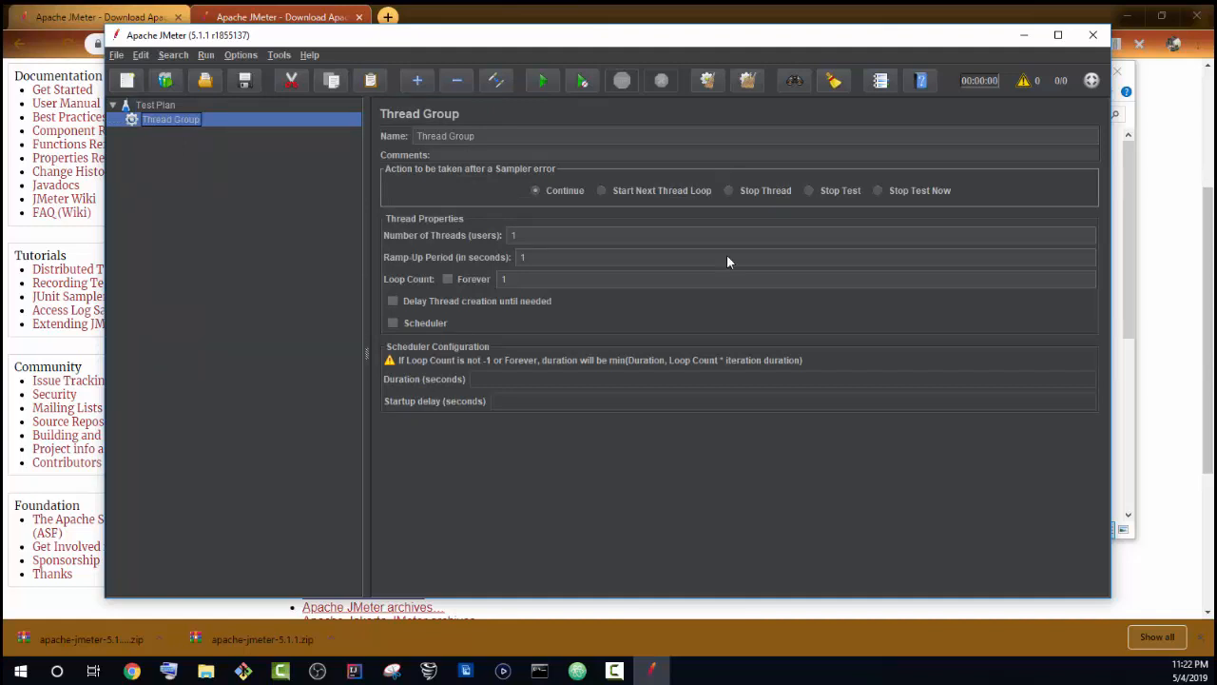
{"action": "double_click", "coordinate": [516, 279]}
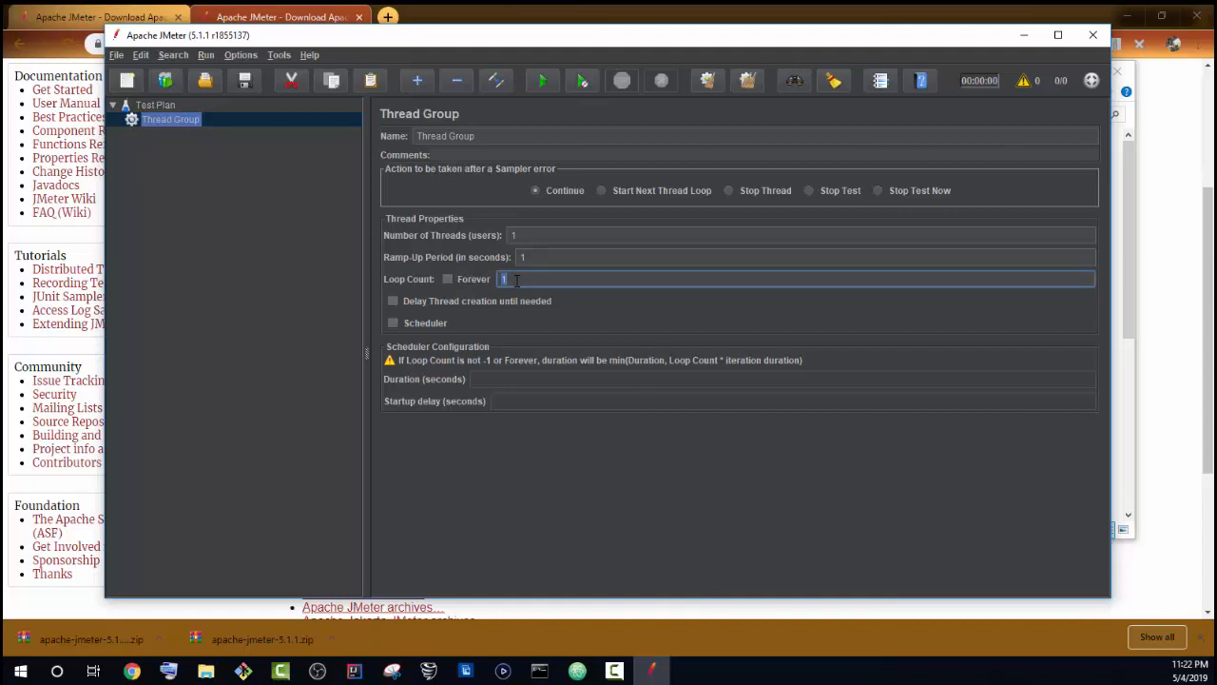
{"action": "type", "text": "100"}
- Add a Java Request sampler to the Thread Group and check its available class names
{"action": "right_click", "coordinate": [189, 118]}
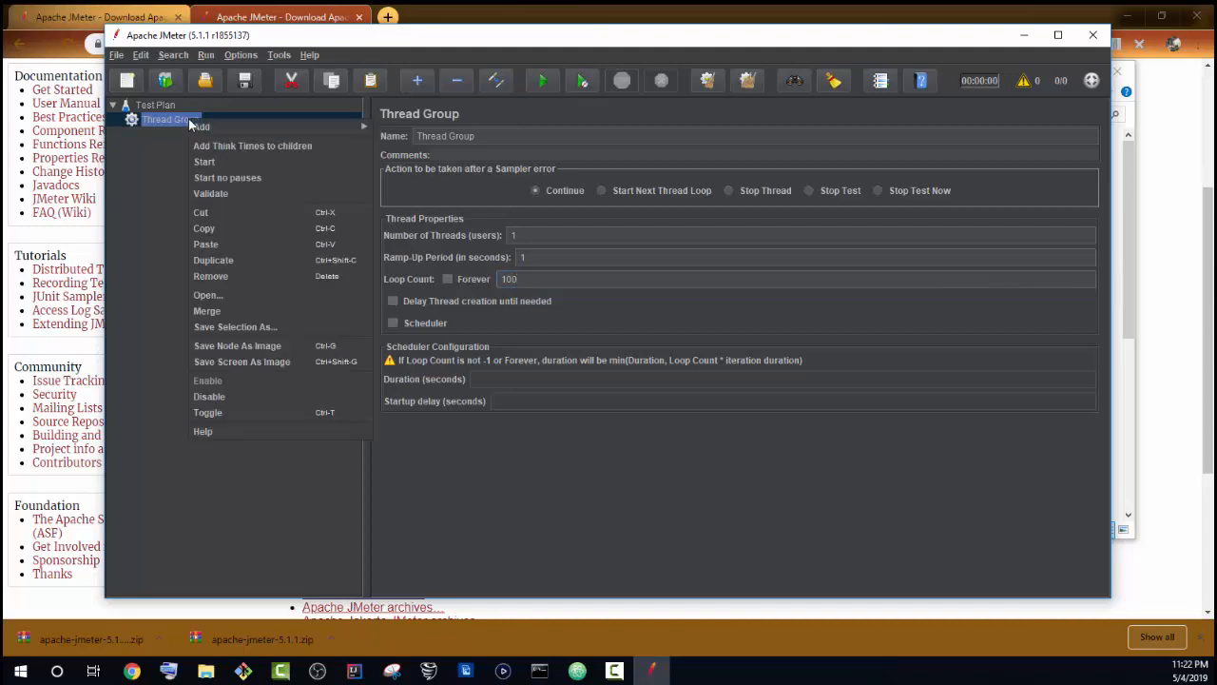
{"action": "mouse_move", "coordinate": [220, 133]}
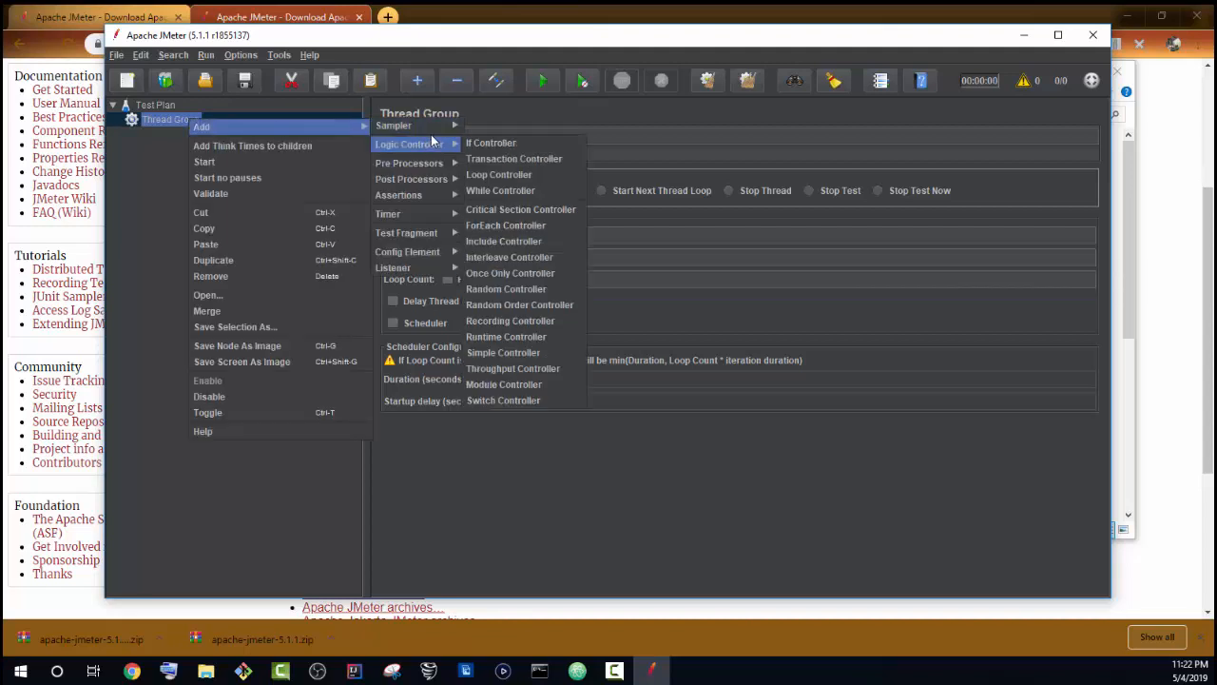
{"action": "mouse_move", "coordinate": [440, 138]}
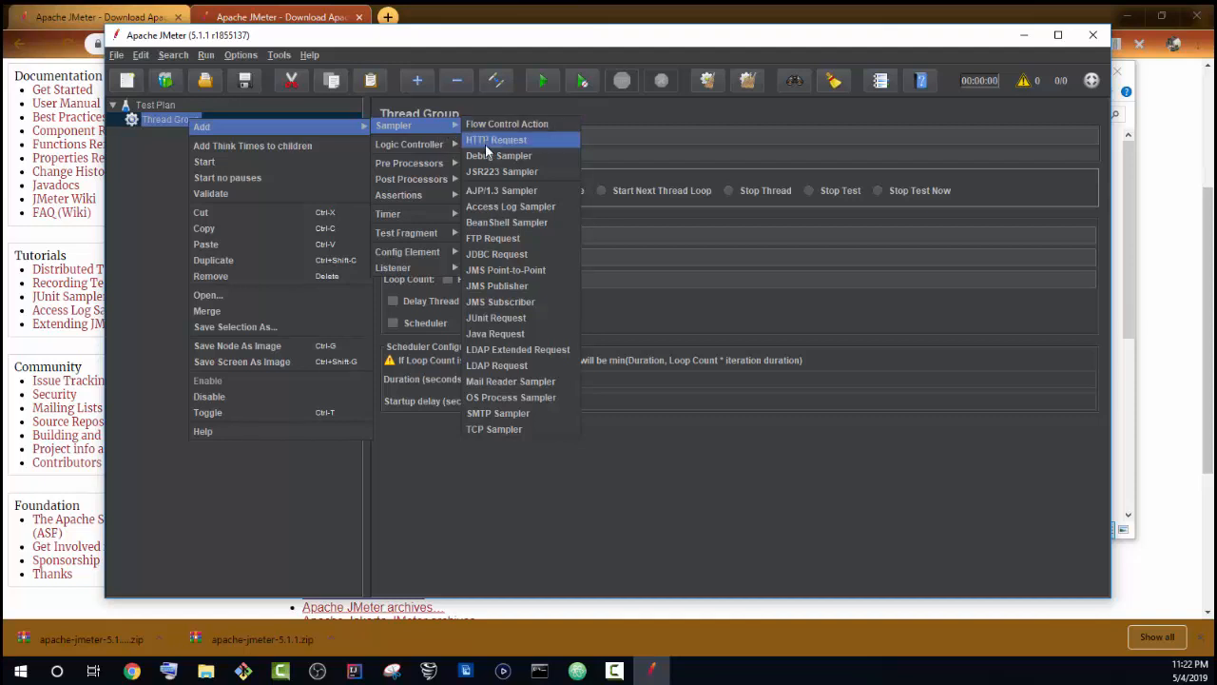
{"action": "left_click", "coordinate": [495, 334]}
{"action": "left_click", "coordinate": [877, 176]}
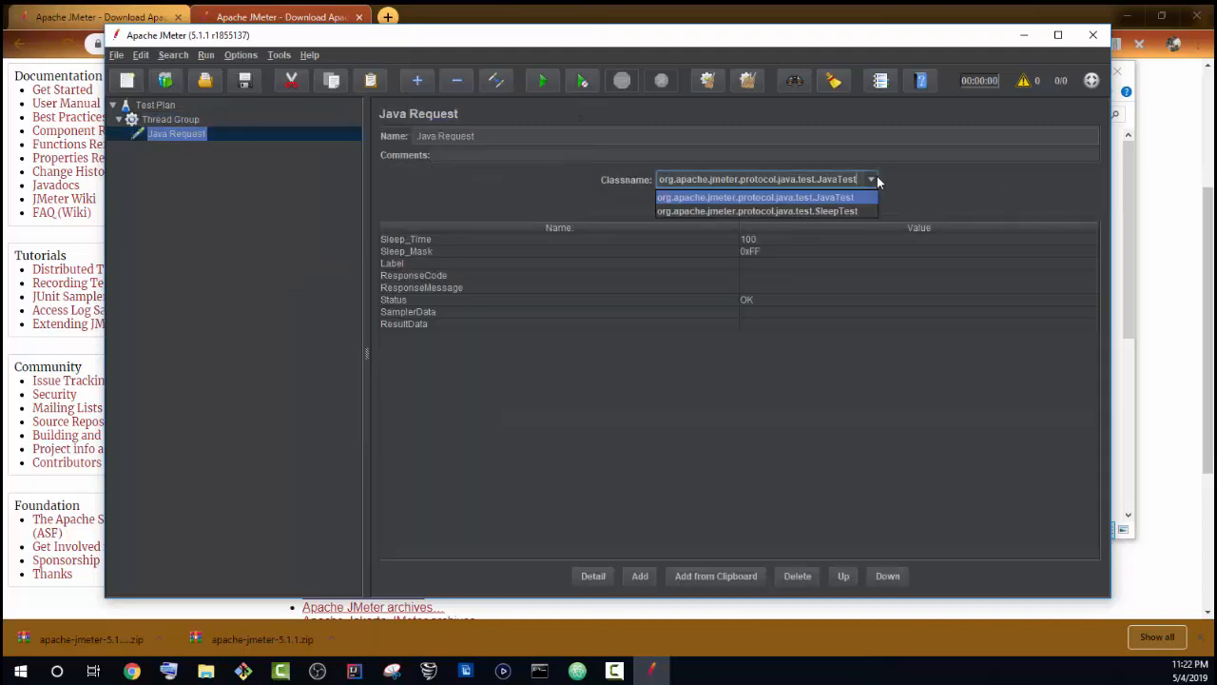
{"action": "left_click", "coordinate": [874, 178]}
- Remove the Java Request sampler from the Thread Group
{"action": "right_click", "coordinate": [207, 134]}
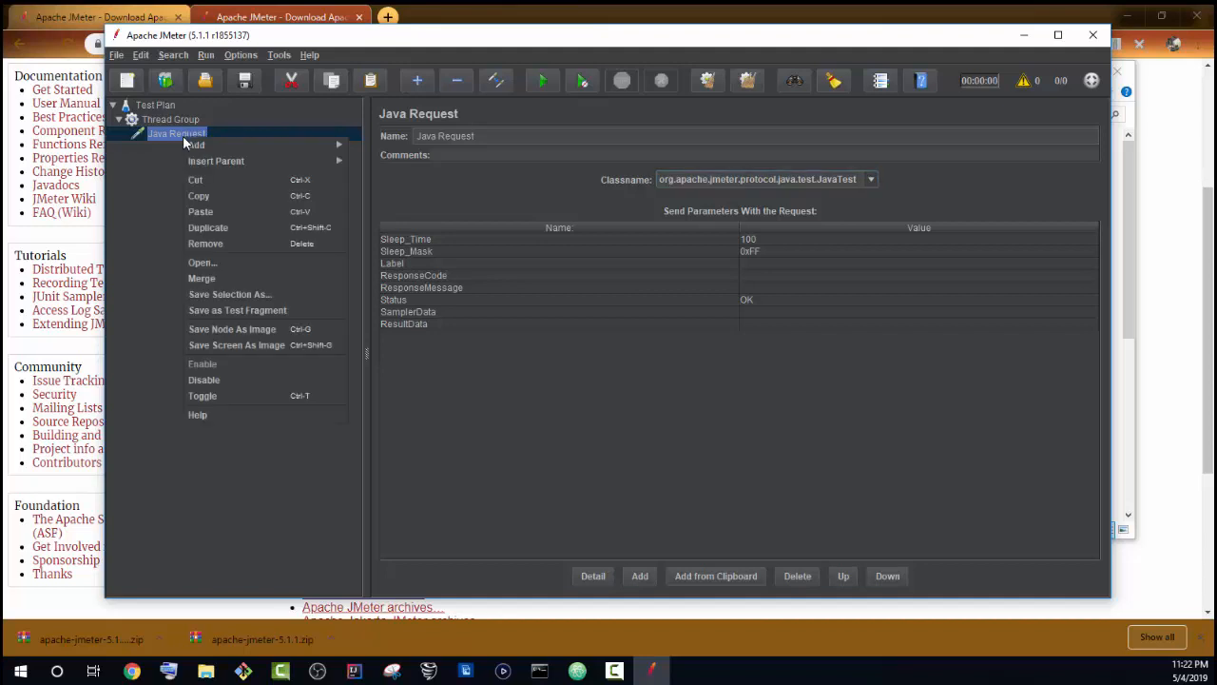
{"action": "left_click", "coordinate": [207, 243]}
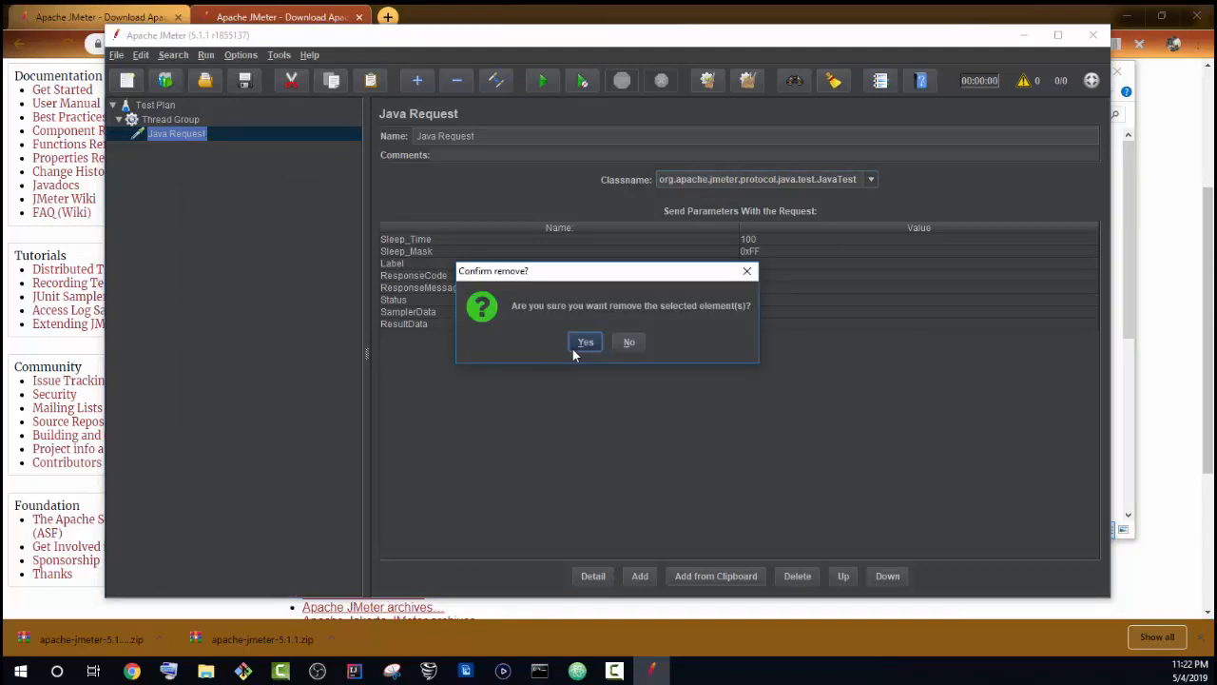
{"action": "left_click", "coordinate": [576, 346]}
- Add an HTTP Request sampler to the Thread Group
{"action": "right_click", "coordinate": [183, 123]}
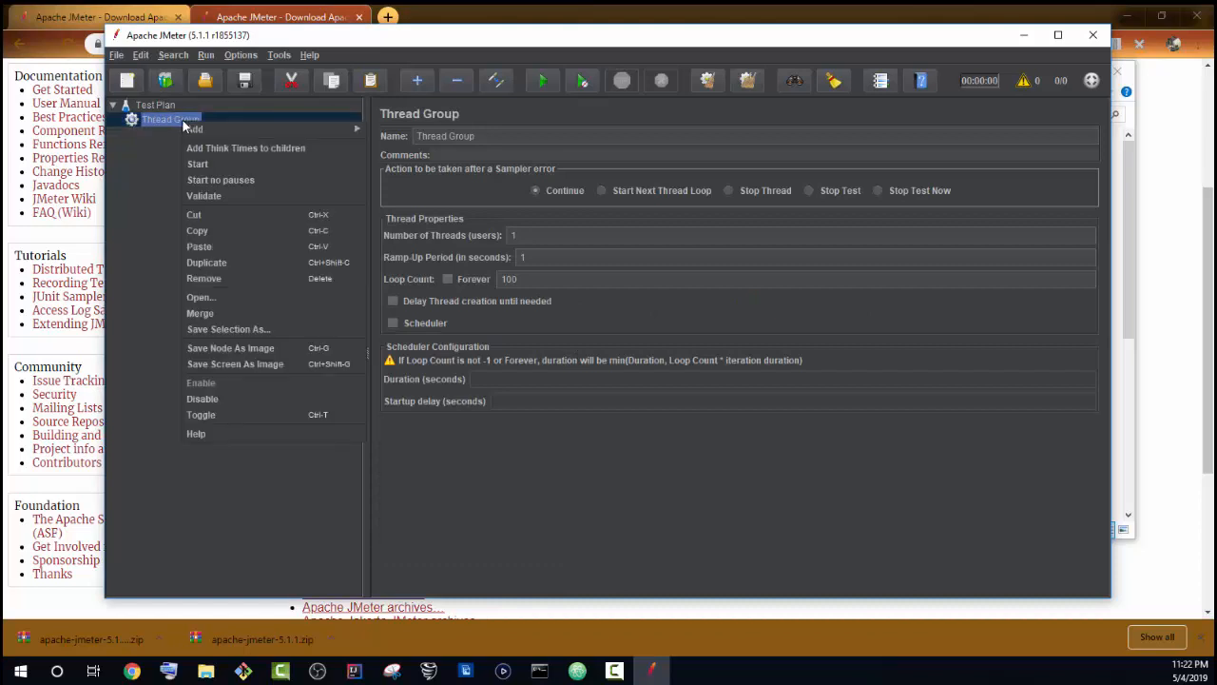
{"action": "mouse_move", "coordinate": [269, 127]}
{"action": "mouse_move", "coordinate": [393, 128]}
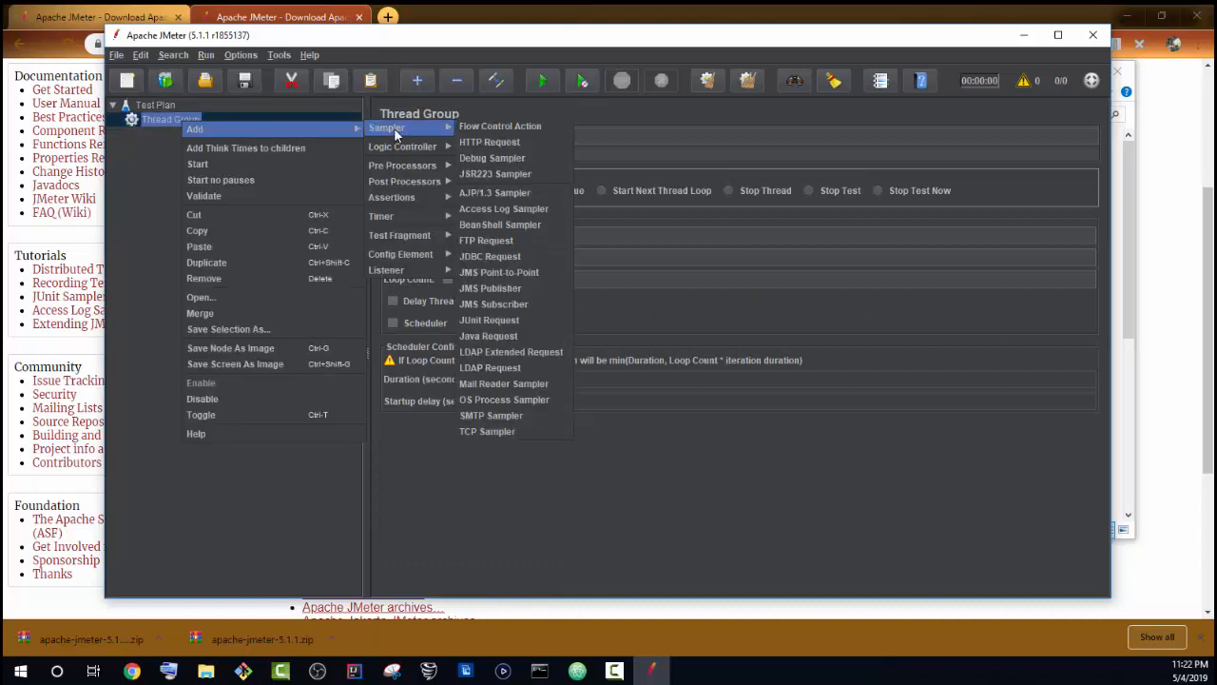
{"action": "left_click", "coordinate": [512, 143]}
- Configure the HTTP Request with protocol https, server google.com, path / and content encoding UTF-8
{"action": "left_click", "coordinate": [501, 208]}
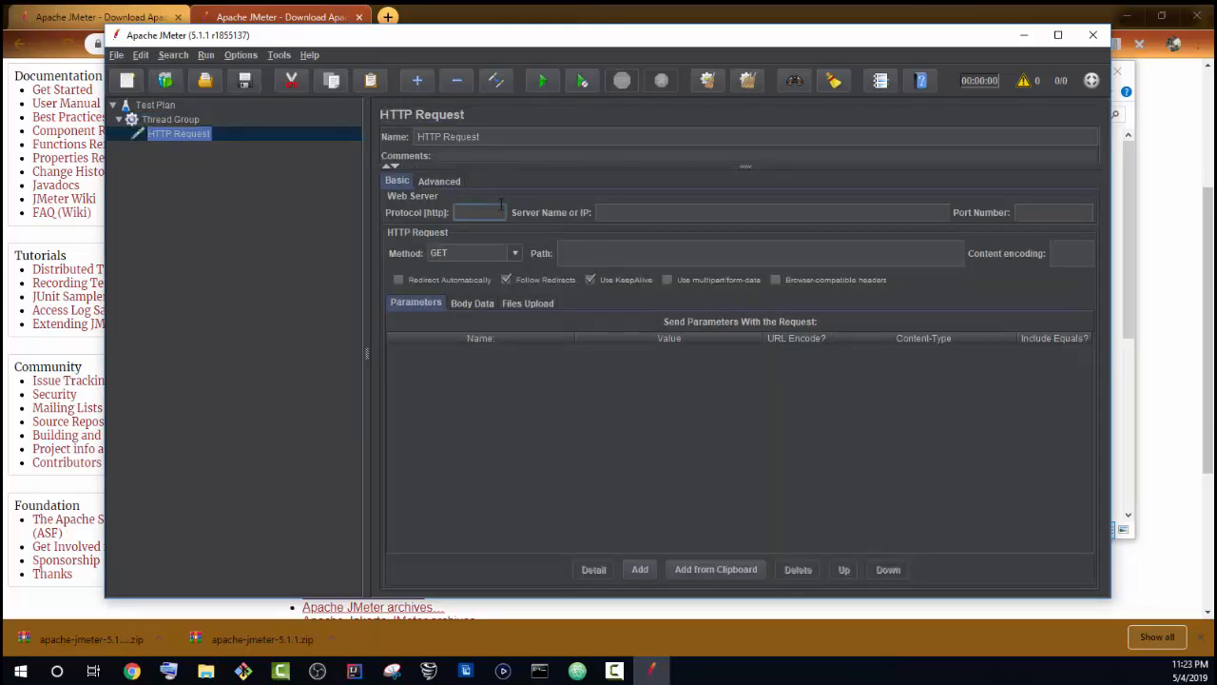
{"action": "type", "text": "https"}
{"action": "left_click", "coordinate": [702, 207]}
{"action": "type", "text": "goo"}
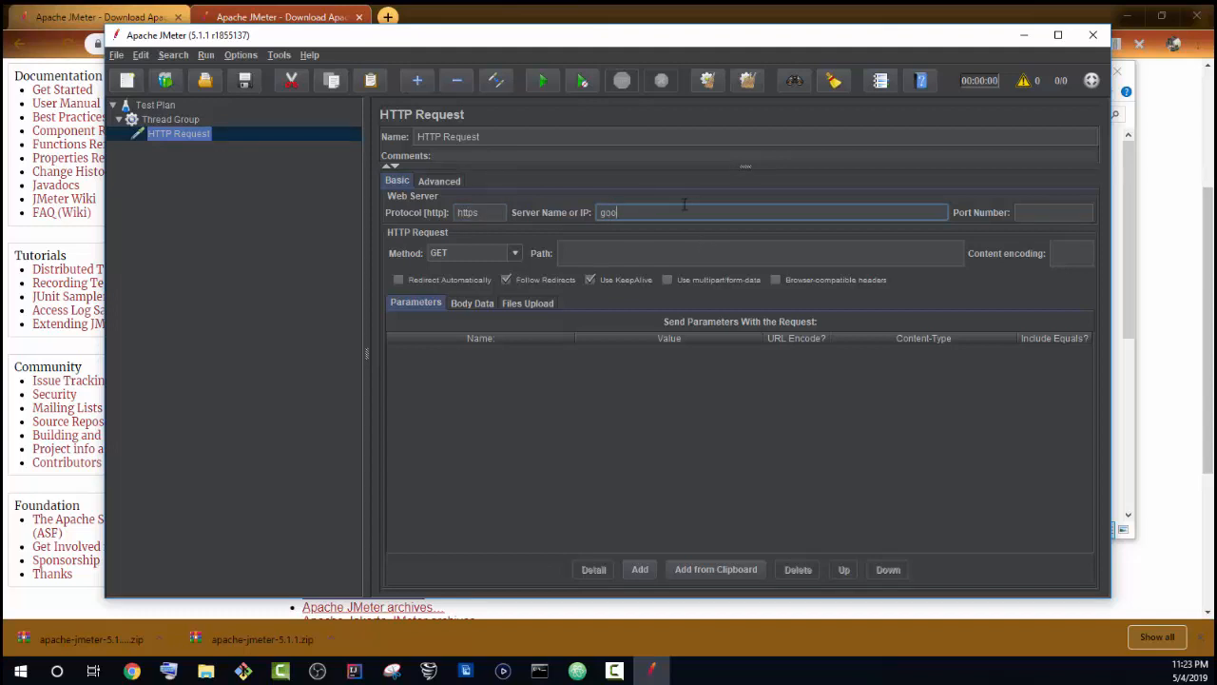
{"action": "type", "text": "gle.com"}
{"action": "left_click", "coordinate": [584, 253]}
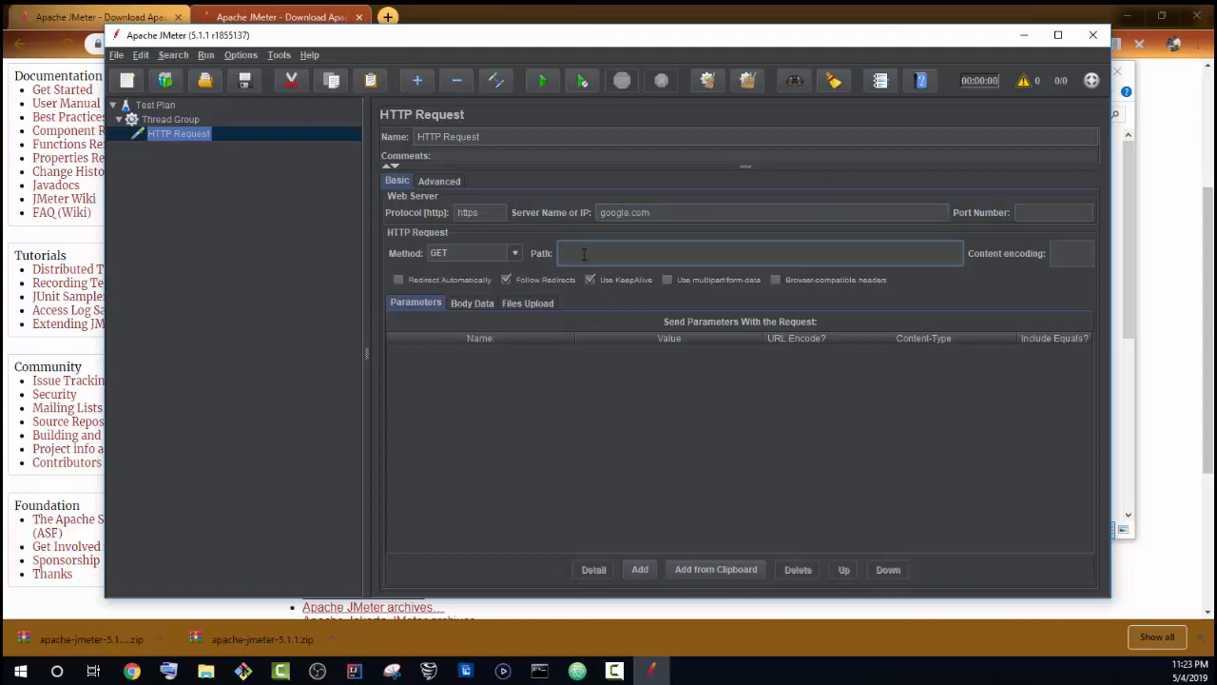
{"action": "left_click", "coordinate": [1057, 254]}
{"action": "type", "text": "UTF-"}
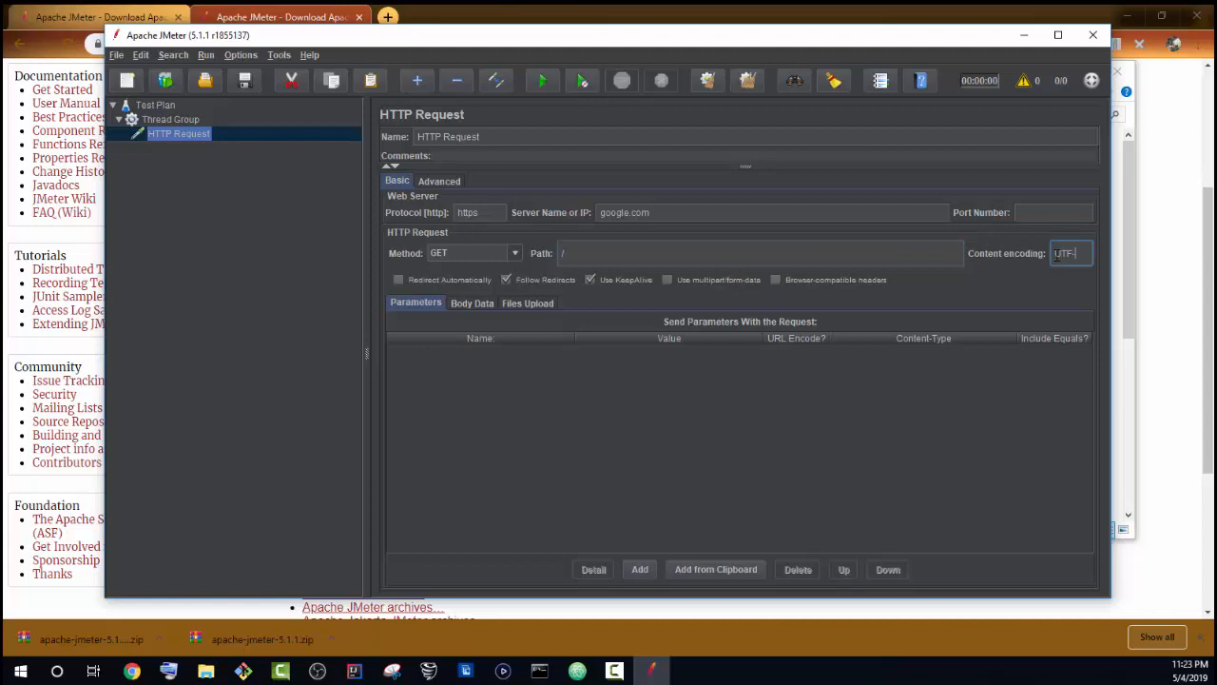
{"action": "type", "text": "8"}
- Add a Summary Report listener to the HTTP Request
{"action": "left_click", "coordinate": [219, 134]}
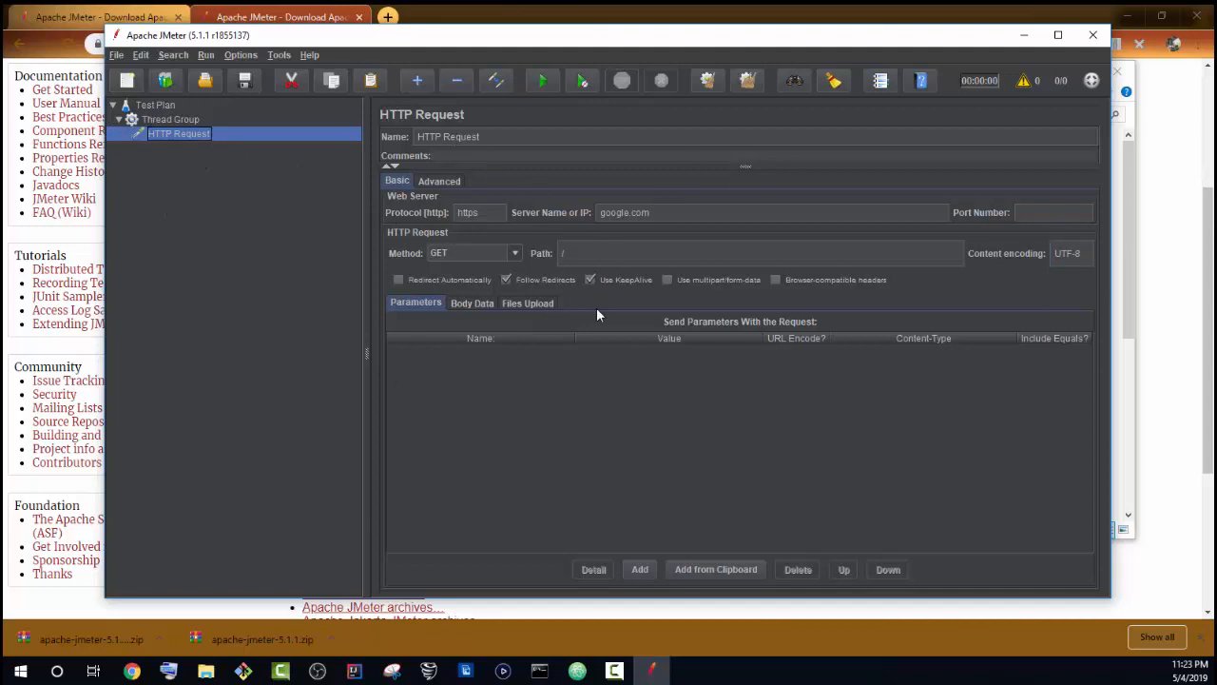
{"action": "key", "text": "Up"}
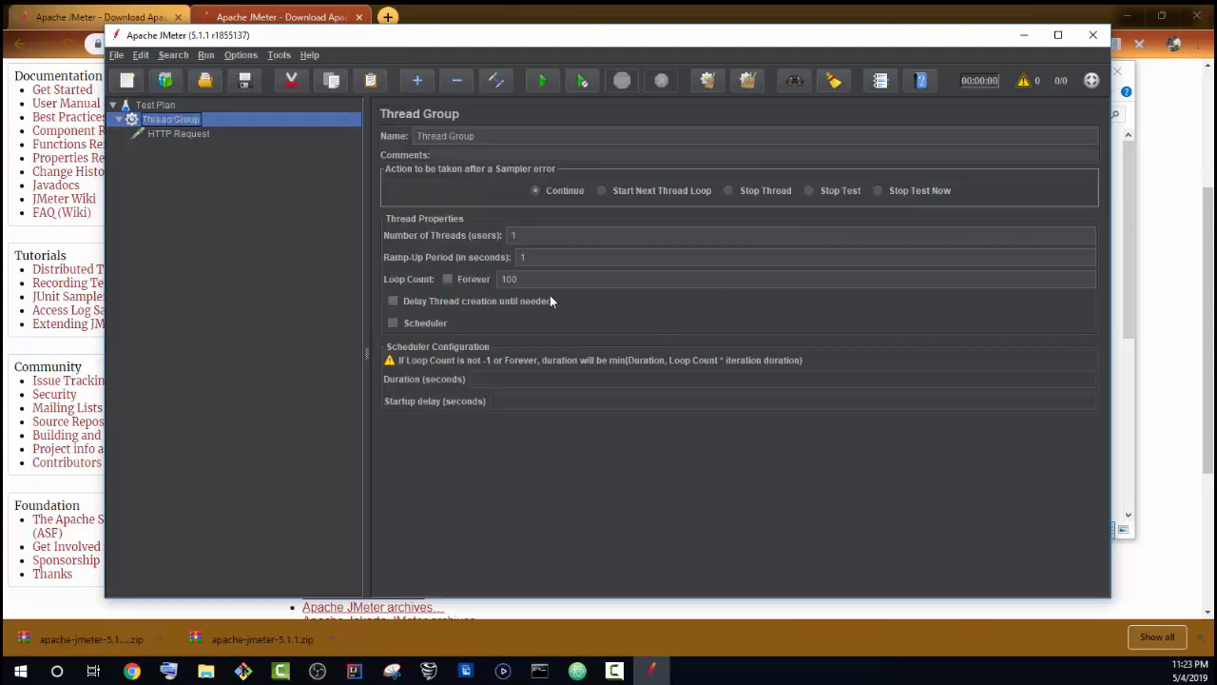
{"action": "left_click", "coordinate": [179, 133]}
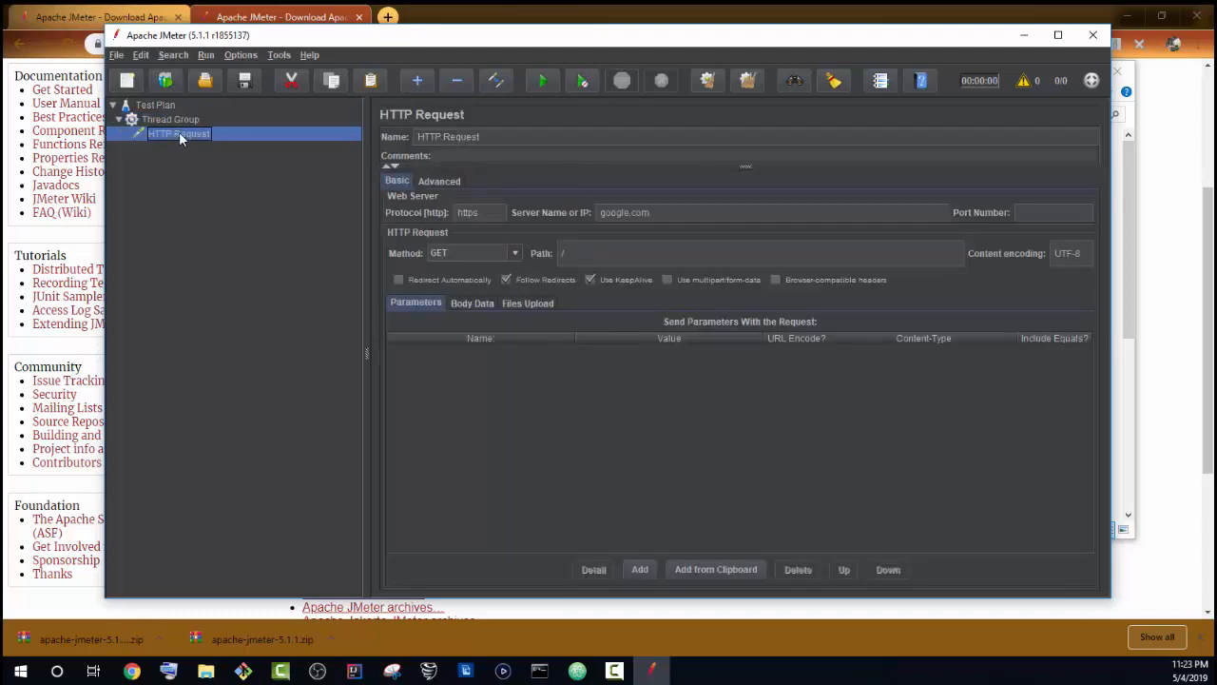
{"action": "right_click", "coordinate": [179, 133]}
{"action": "mouse_move", "coordinate": [285, 141]}
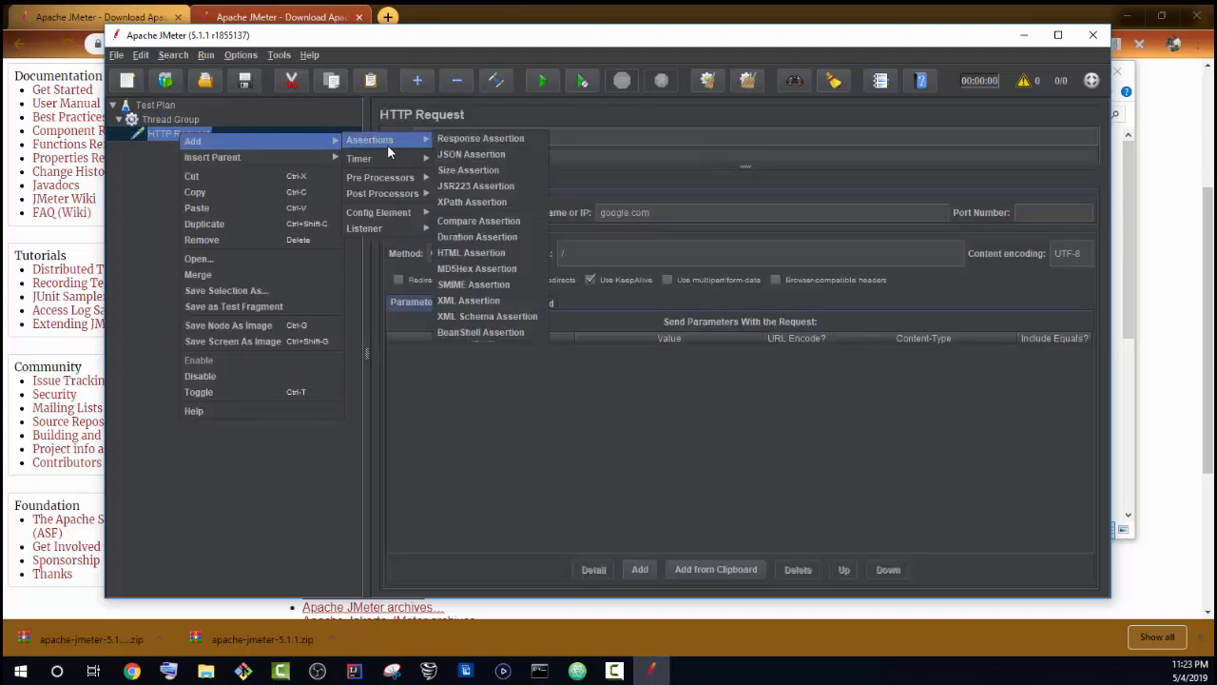
{"action": "mouse_move", "coordinate": [400, 231]}
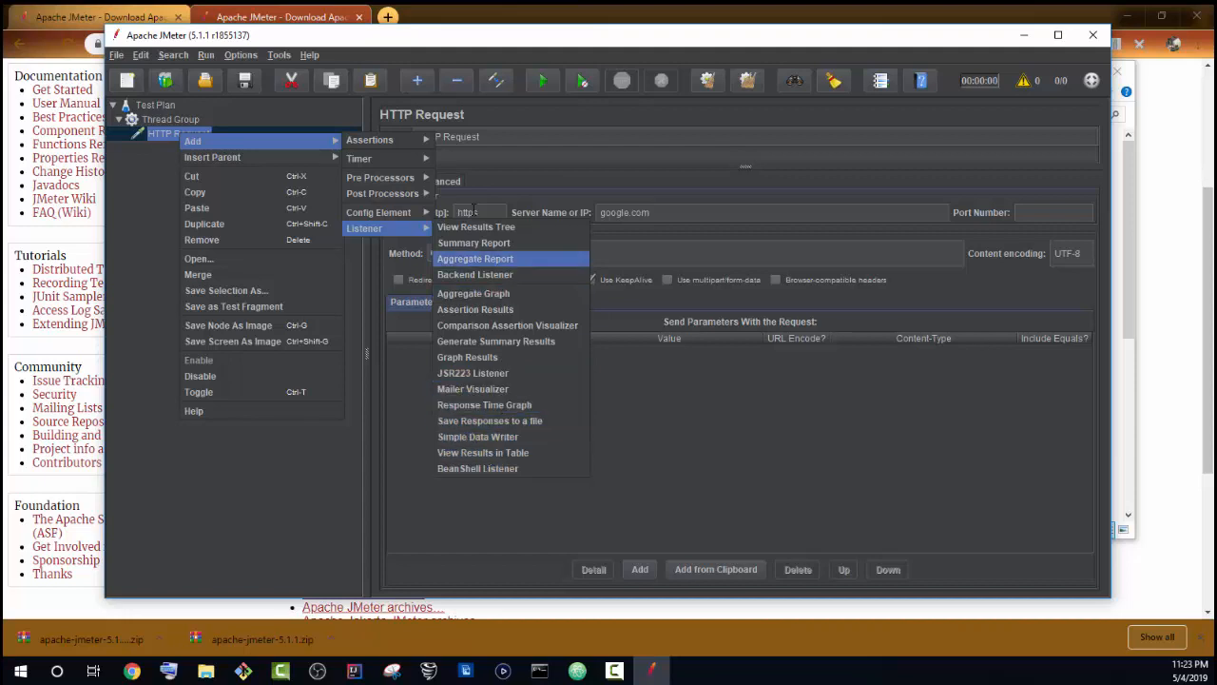
{"action": "left_click", "coordinate": [475, 243]}
- Save the test plan before running it, overwriting ViewResultsInTable.jmx in the bin folder
{"action": "left_click", "coordinate": [533, 83]}
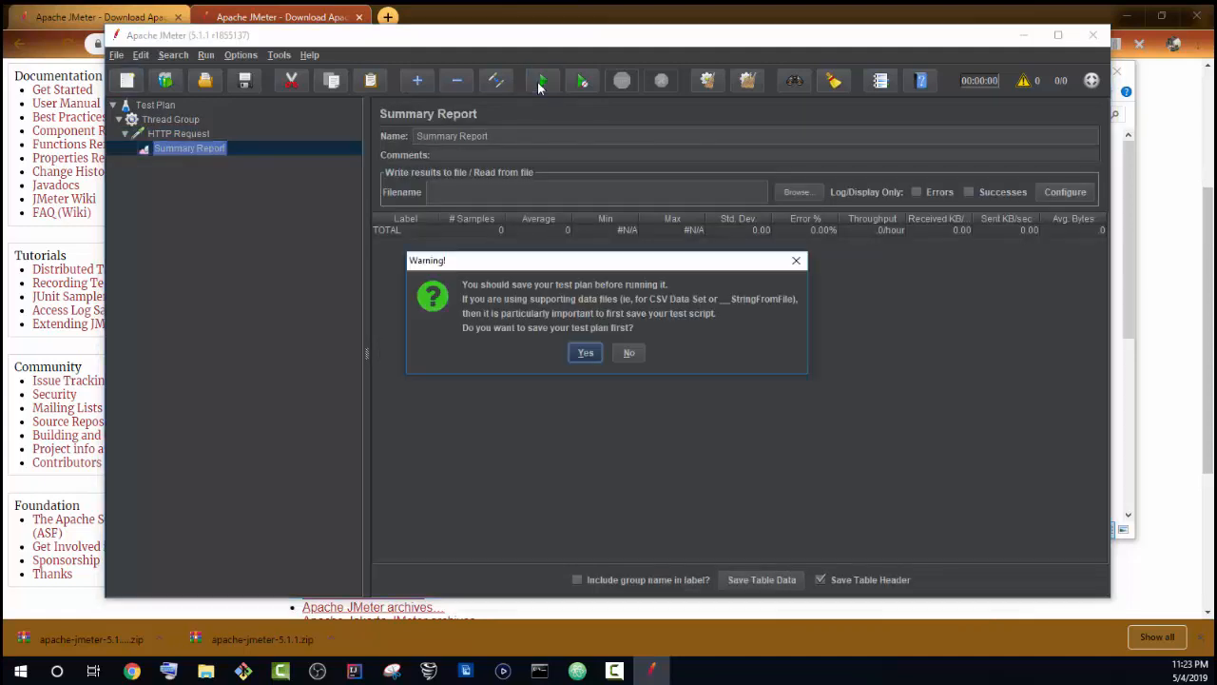
{"action": "left_click", "coordinate": [582, 354]}
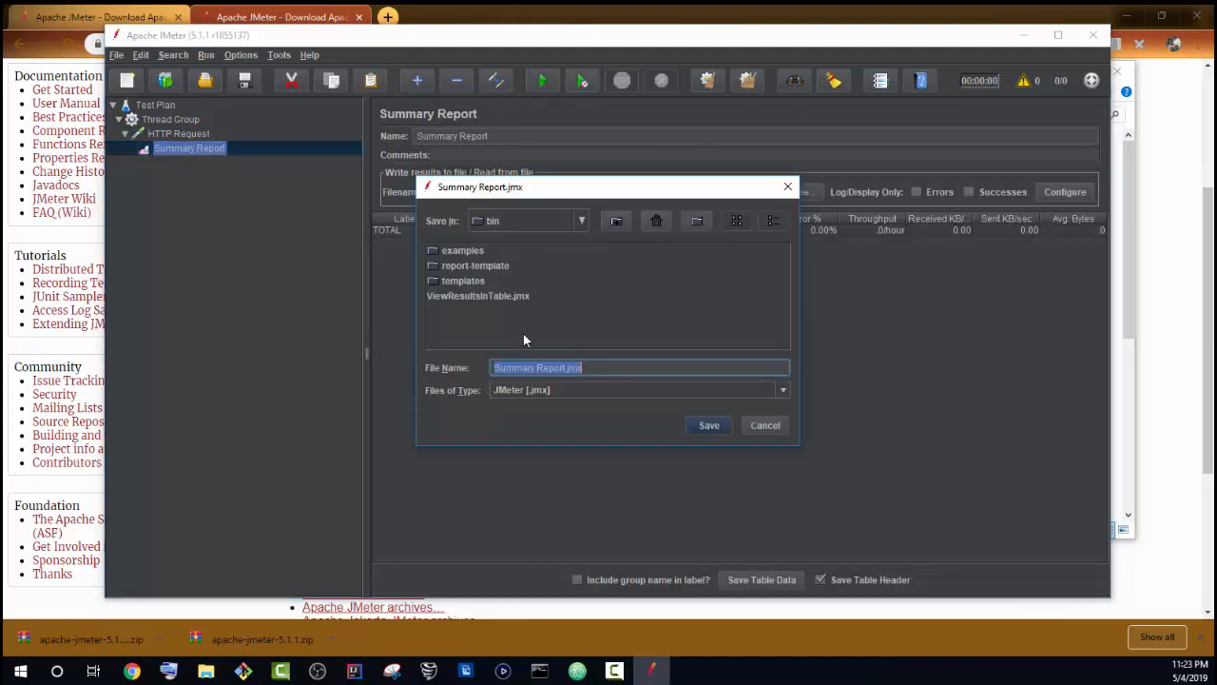
{"action": "left_click", "coordinate": [496, 298]}
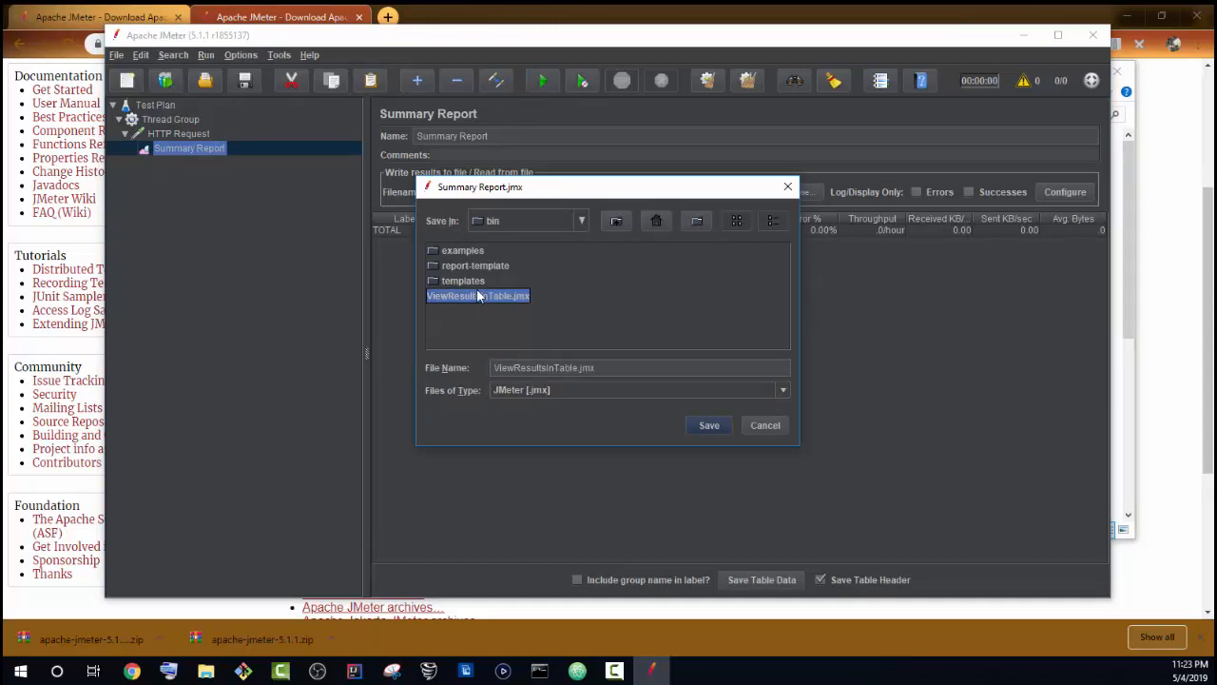
{"action": "left_click", "coordinate": [708, 427]}
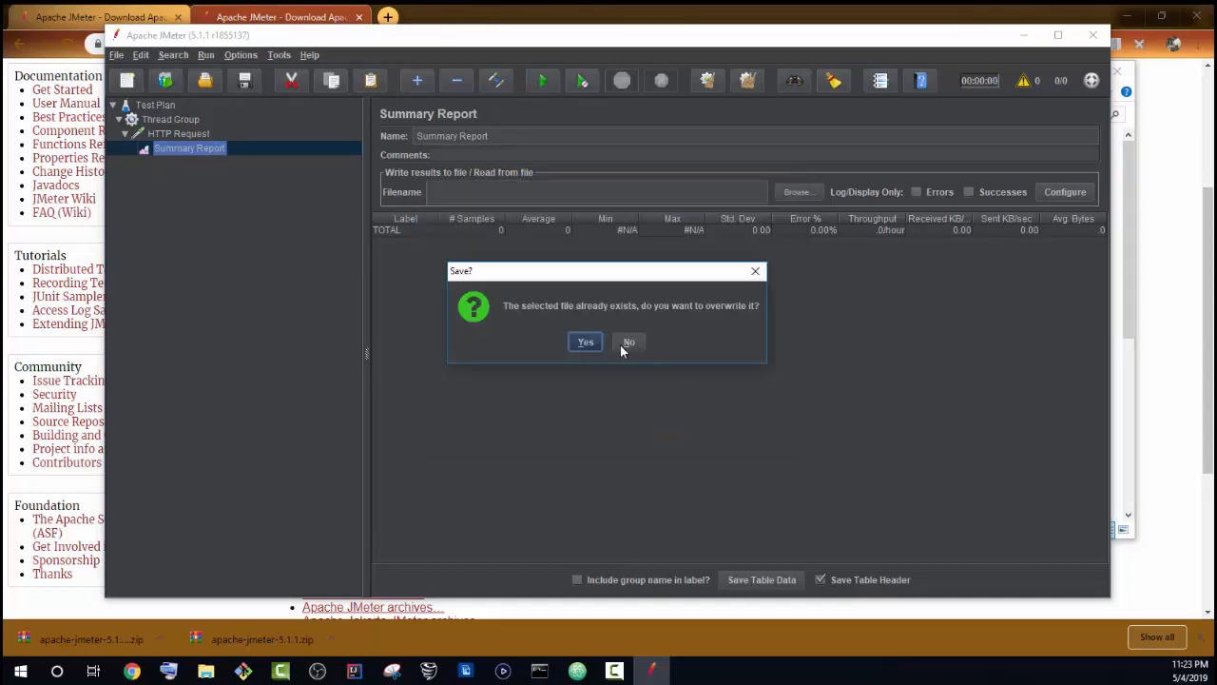
{"action": "left_click", "coordinate": [580, 341]}
- Run the load test with the Summary Report open, and stop it after a few seconds
{"action": "left_click", "coordinate": [541, 82]}
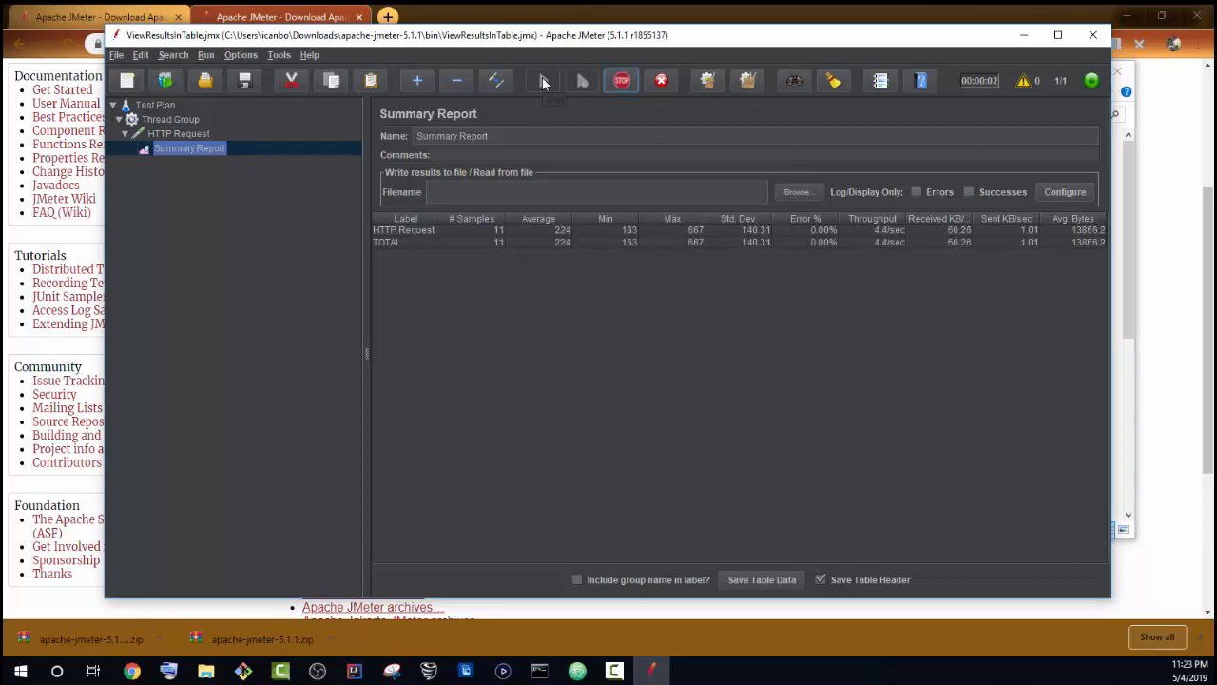
{"action": "left_click", "coordinate": [625, 80]}
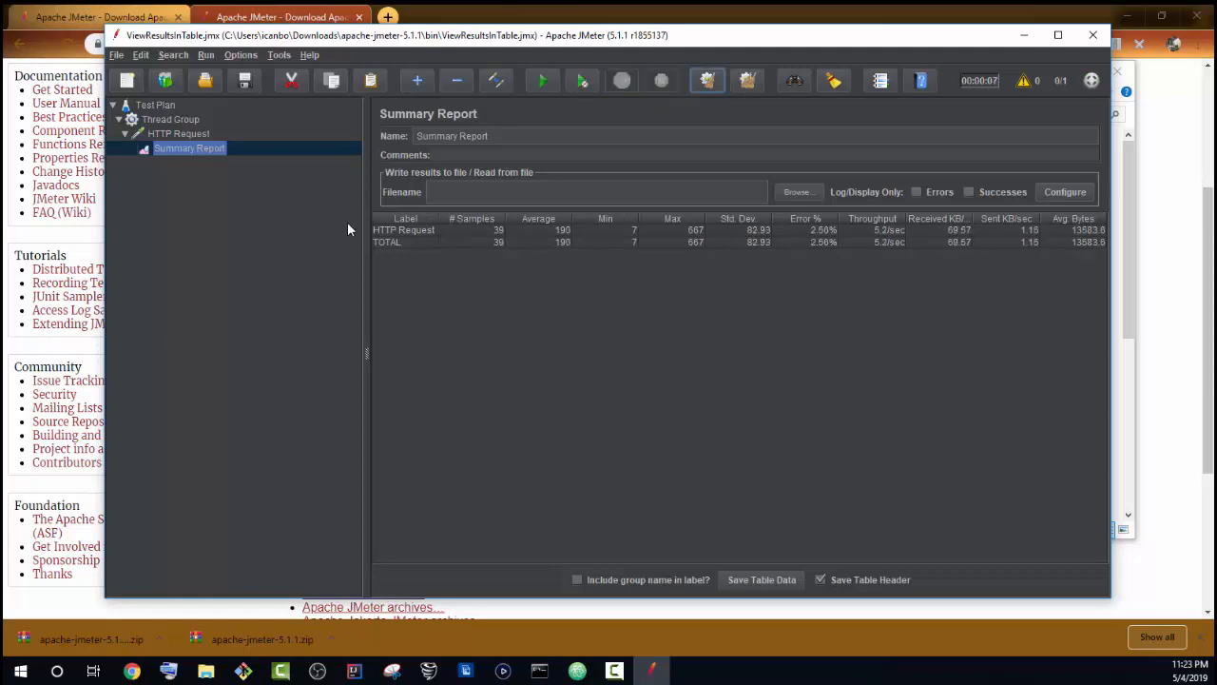
- Add a View Results in Table listener to the HTTP Request
{"action": "left_click", "coordinate": [184, 135]}
{"action": "right_click", "coordinate": [185, 135]}
{"action": "mouse_move", "coordinate": [229, 142]}
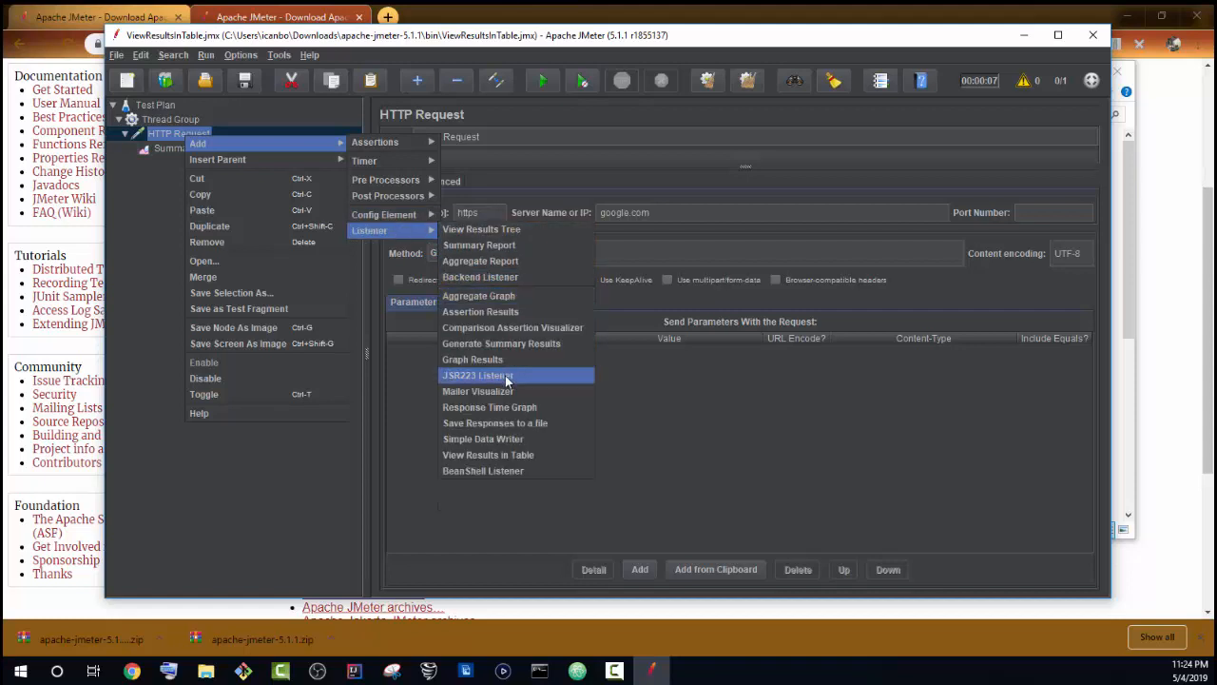
{"action": "left_click", "coordinate": [518, 456]}
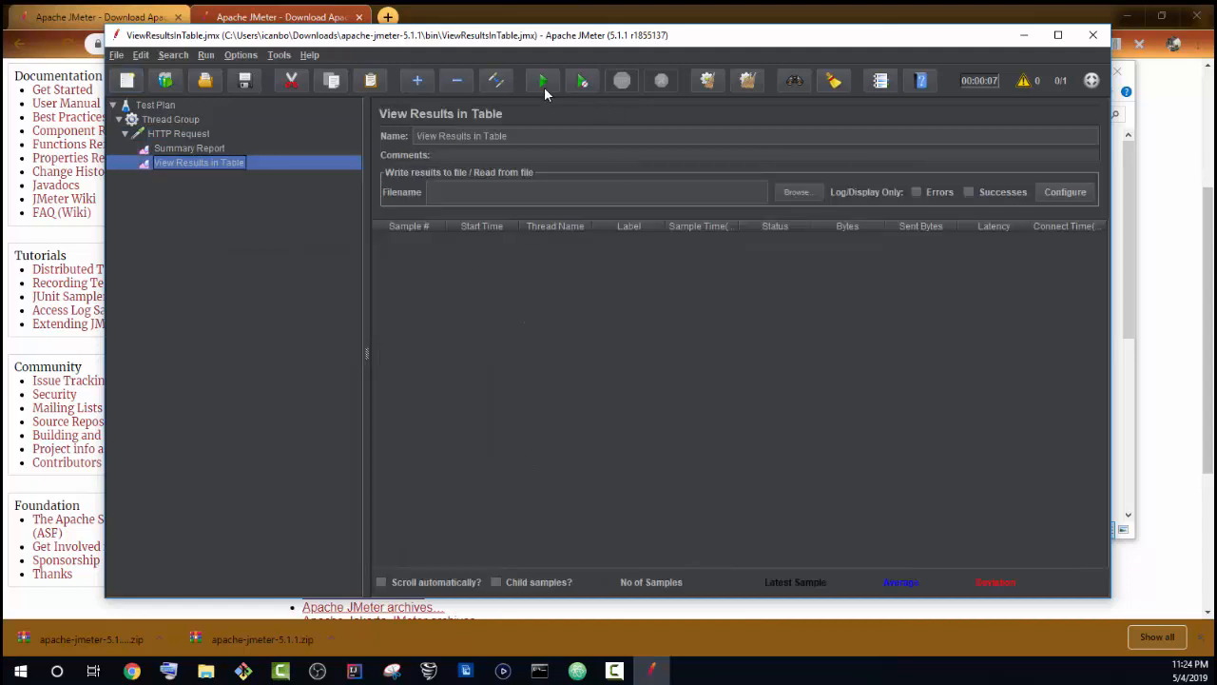
- Run the load test with View Results in Table open and look through the sample rows
{"action": "left_click", "coordinate": [542, 83]}
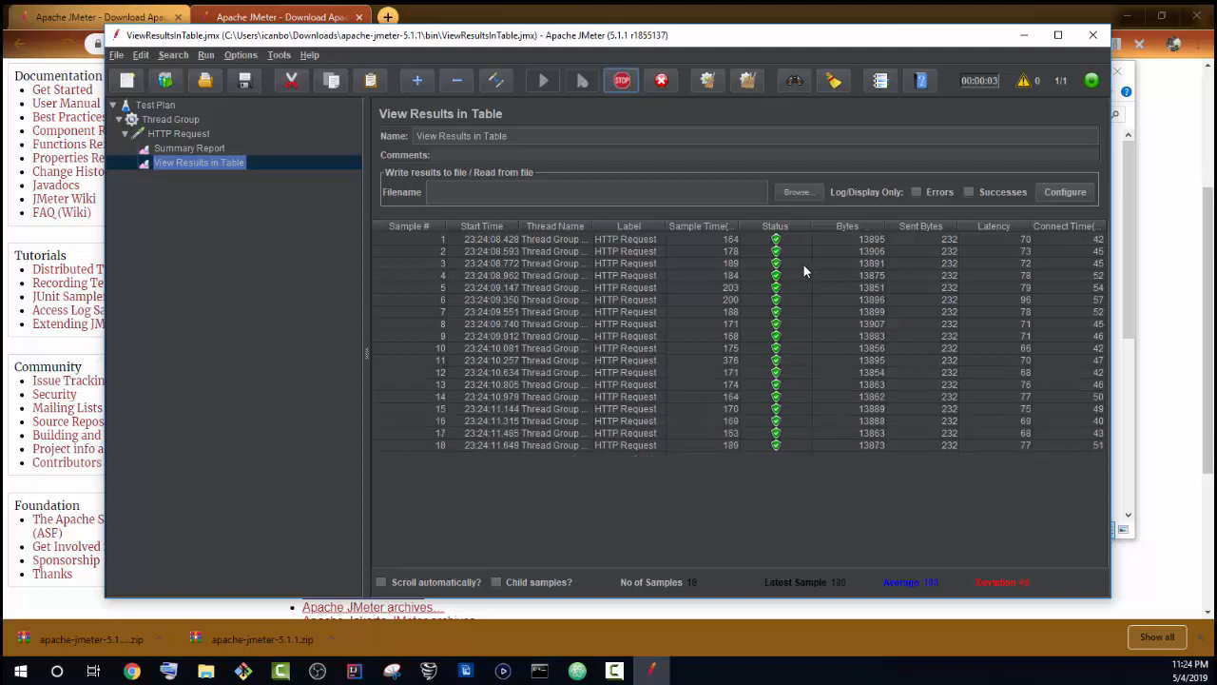
{"action": "left_click", "coordinate": [778, 239]}
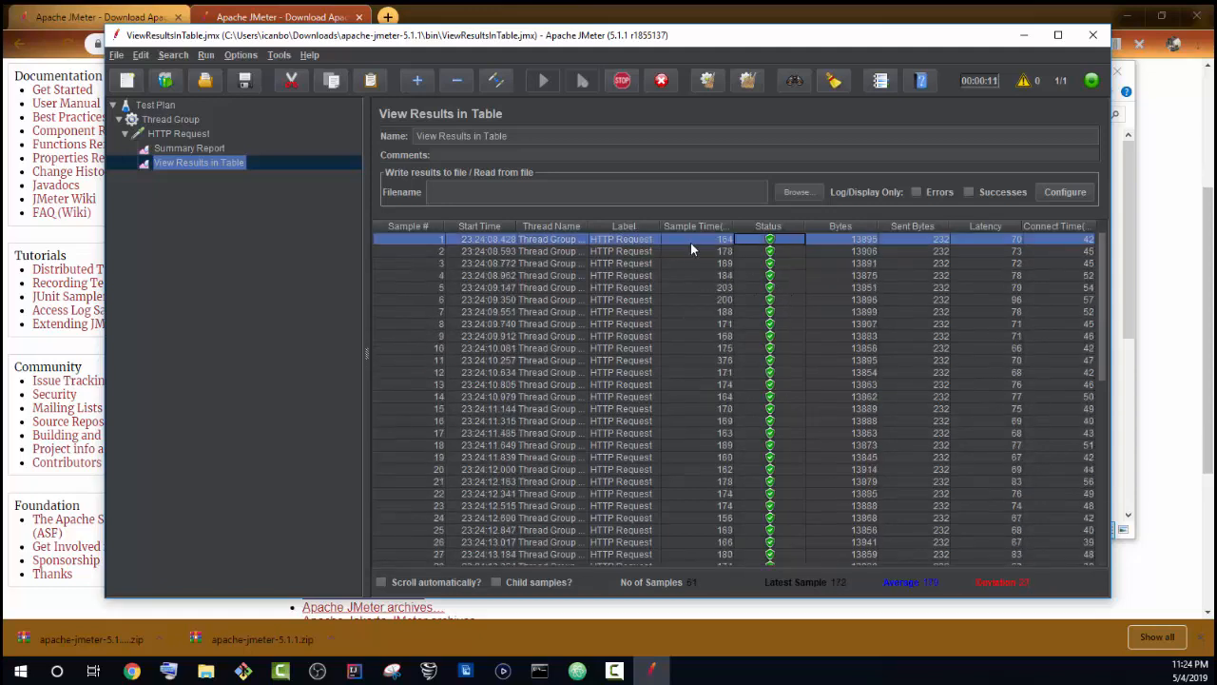
{"action": "scroll", "coordinate": [789, 319], "scroll_direction": "down", "scroll_amount": 4}
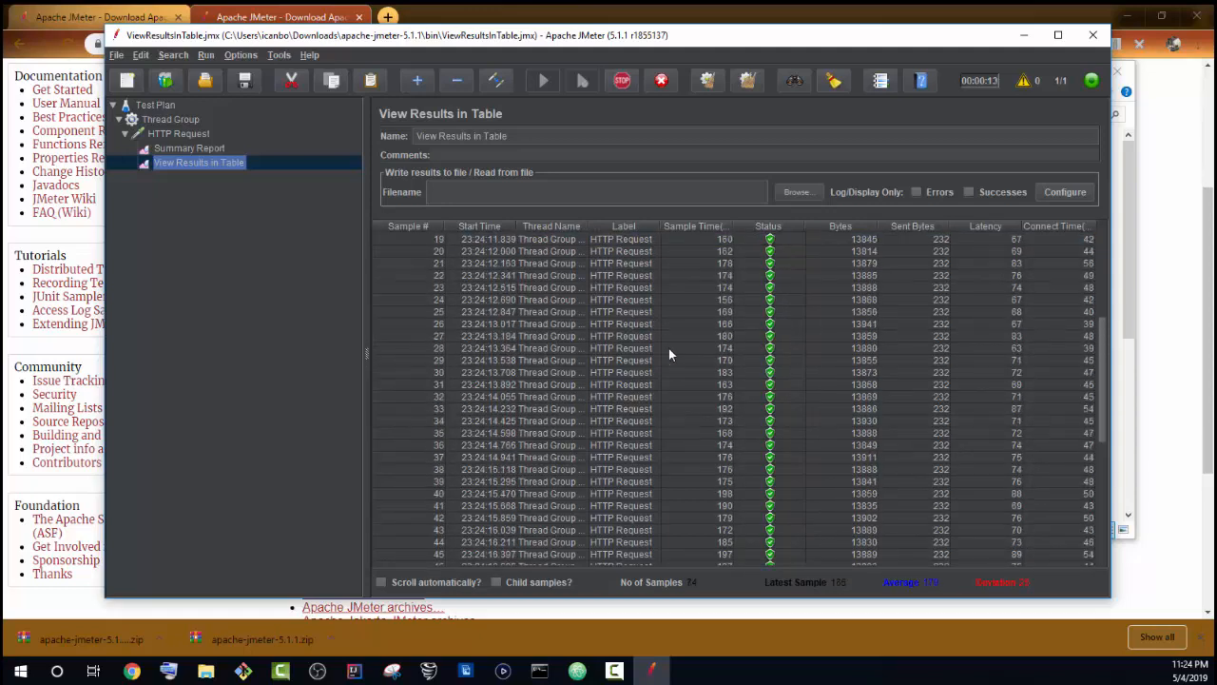
{"action": "scroll", "coordinate": [676, 366], "scroll_direction": "down", "scroll_amount": 9}
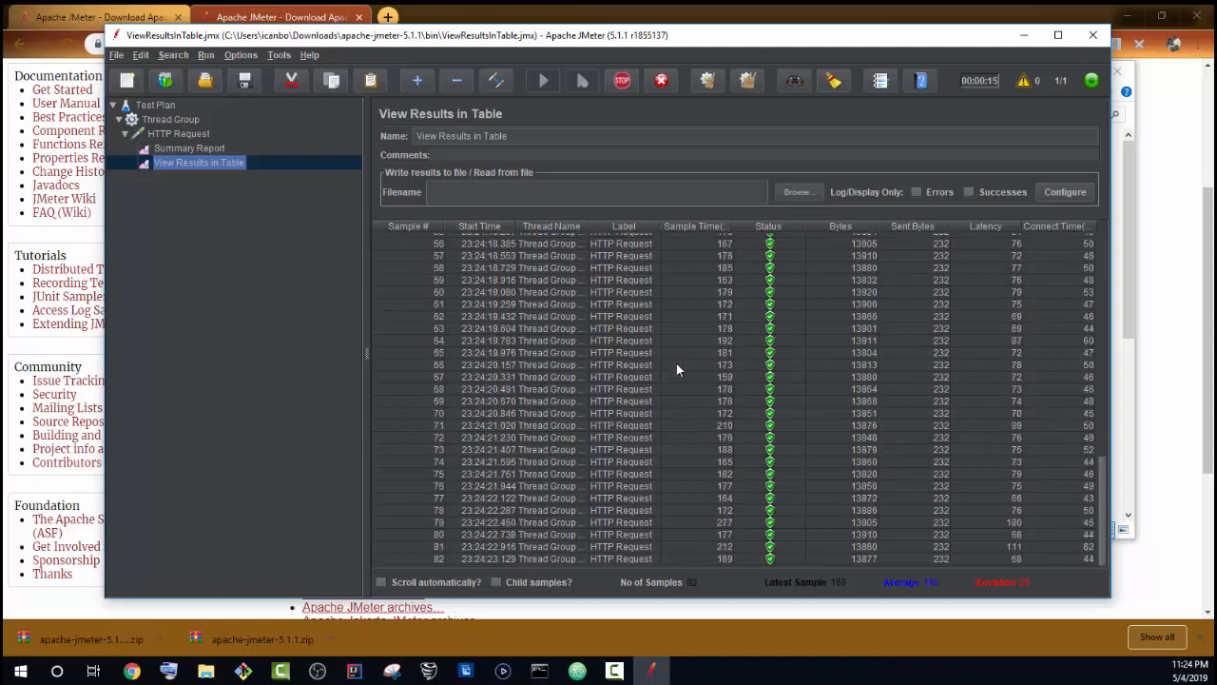
{"action": "scroll", "coordinate": [676, 369], "scroll_direction": "up", "scroll_amount": 13}
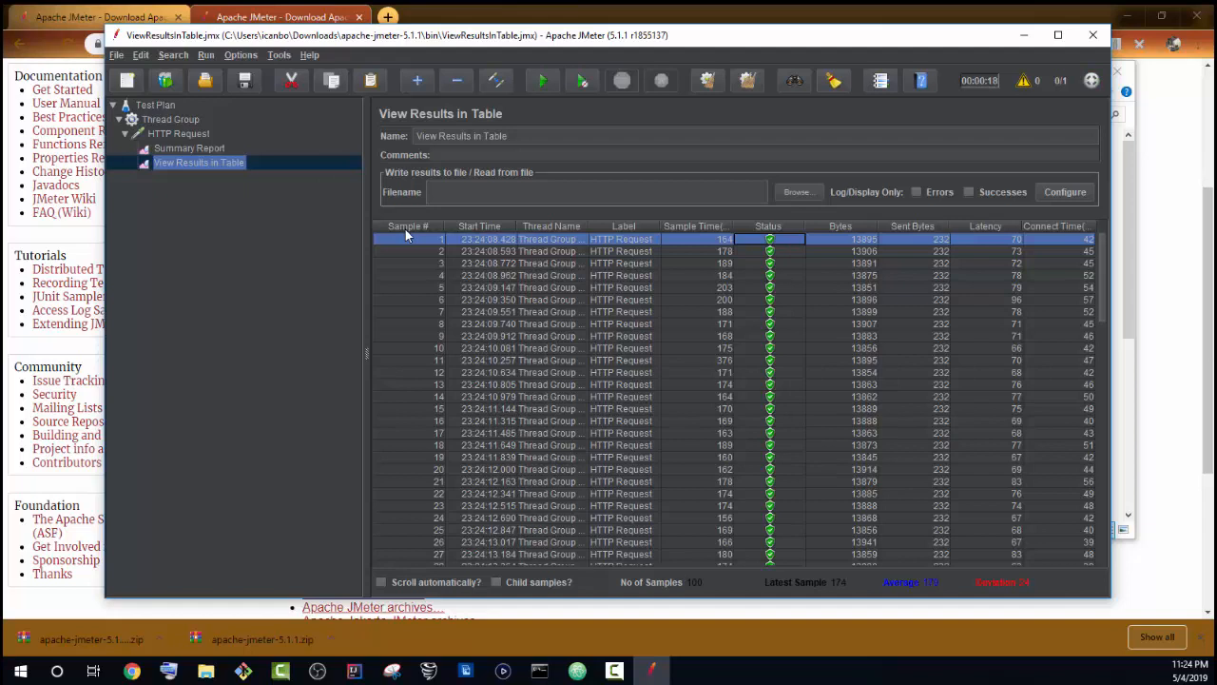
- Remove the Summary Report listener from the HTTP Request and save the test plan
{"action": "left_click", "coordinate": [185, 141]}
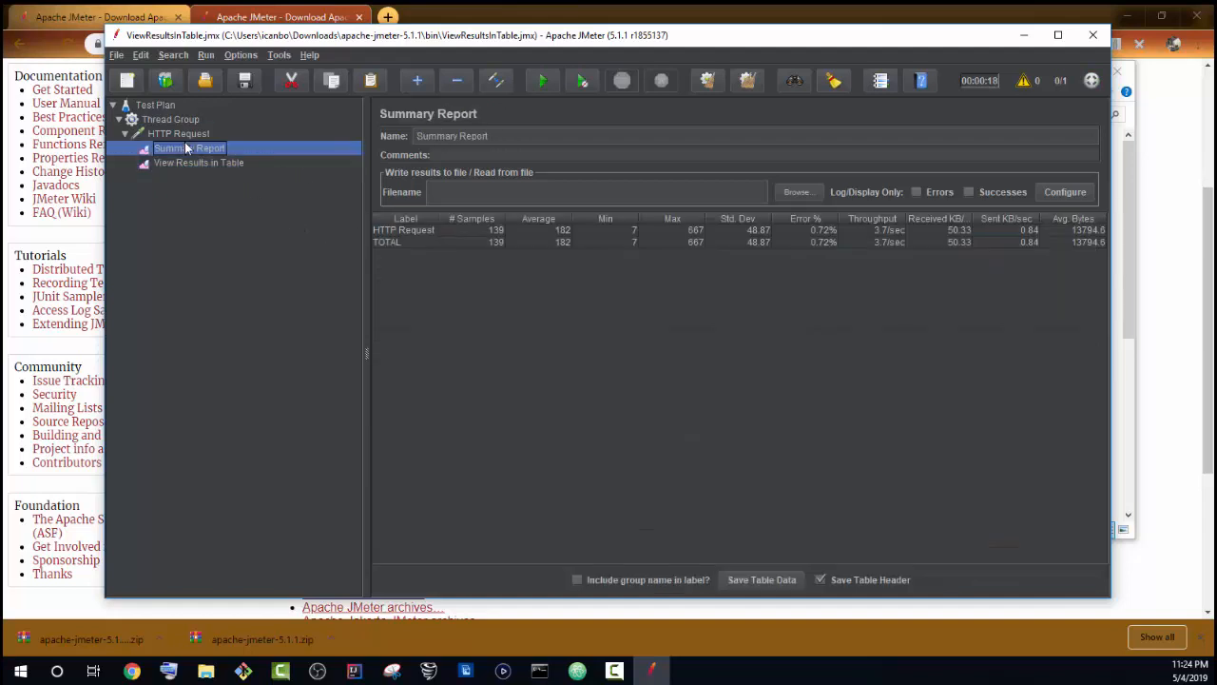
{"action": "right_click", "coordinate": [184, 142]}
{"action": "left_click", "coordinate": [407, 79]}
{"action": "right_click", "coordinate": [162, 150]}
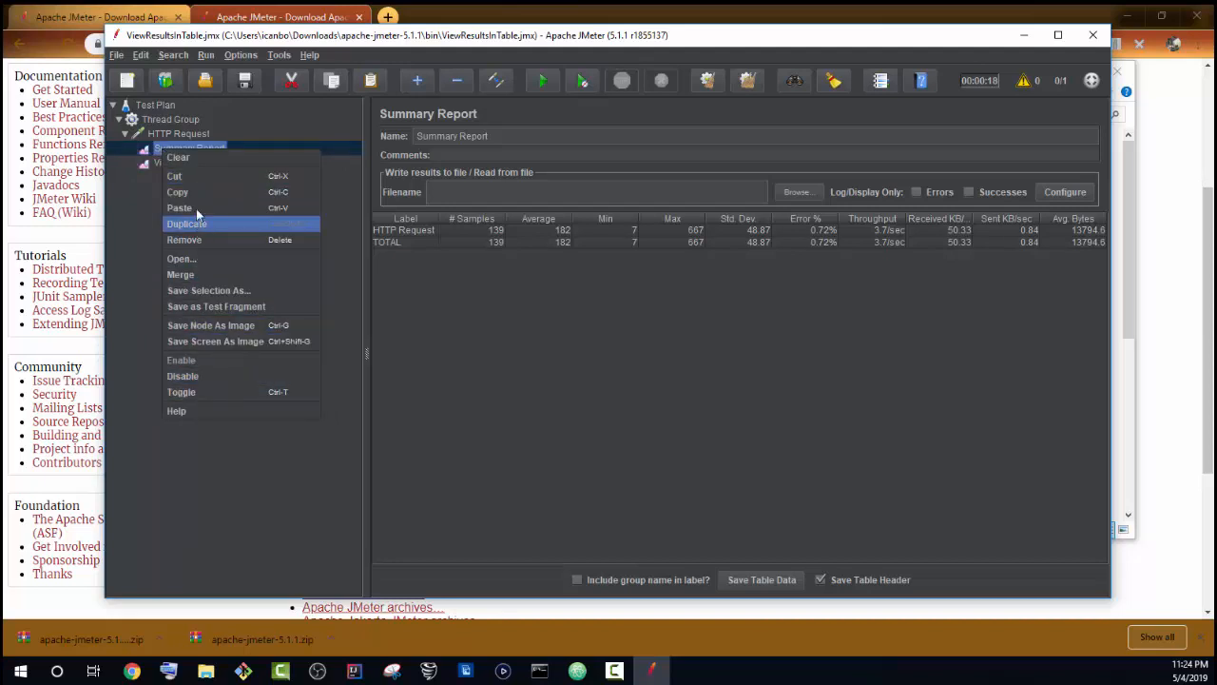
{"action": "left_click", "coordinate": [194, 238]}
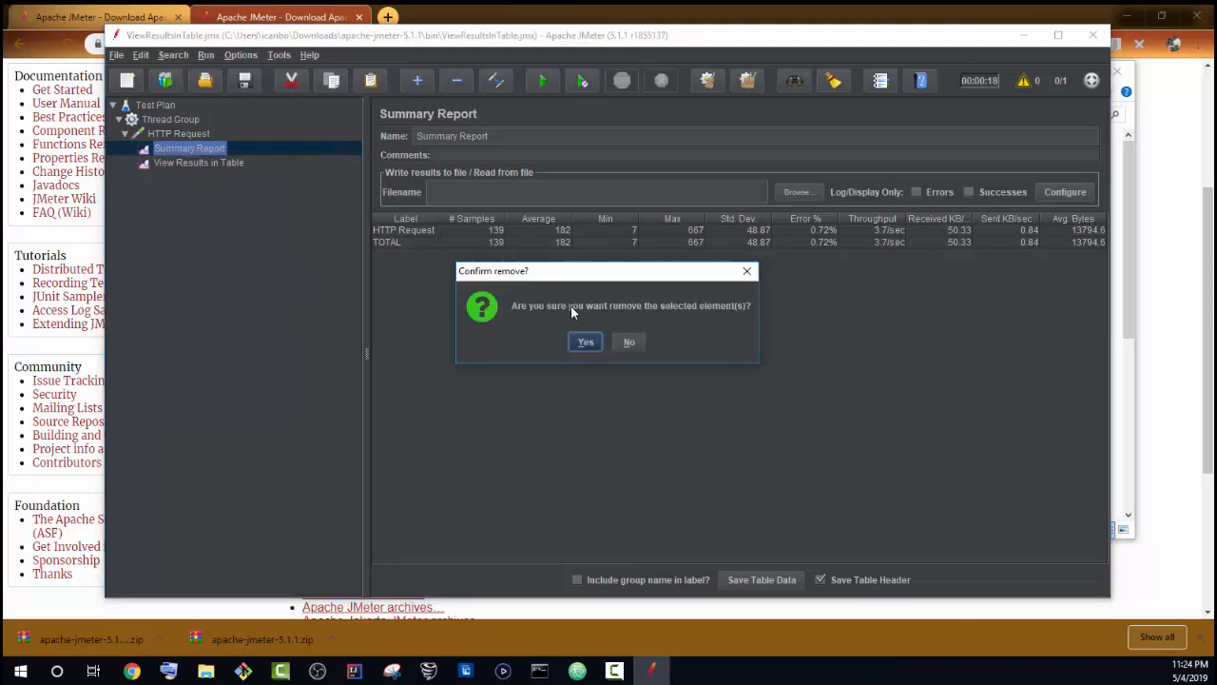
{"action": "left_click", "coordinate": [584, 341]}
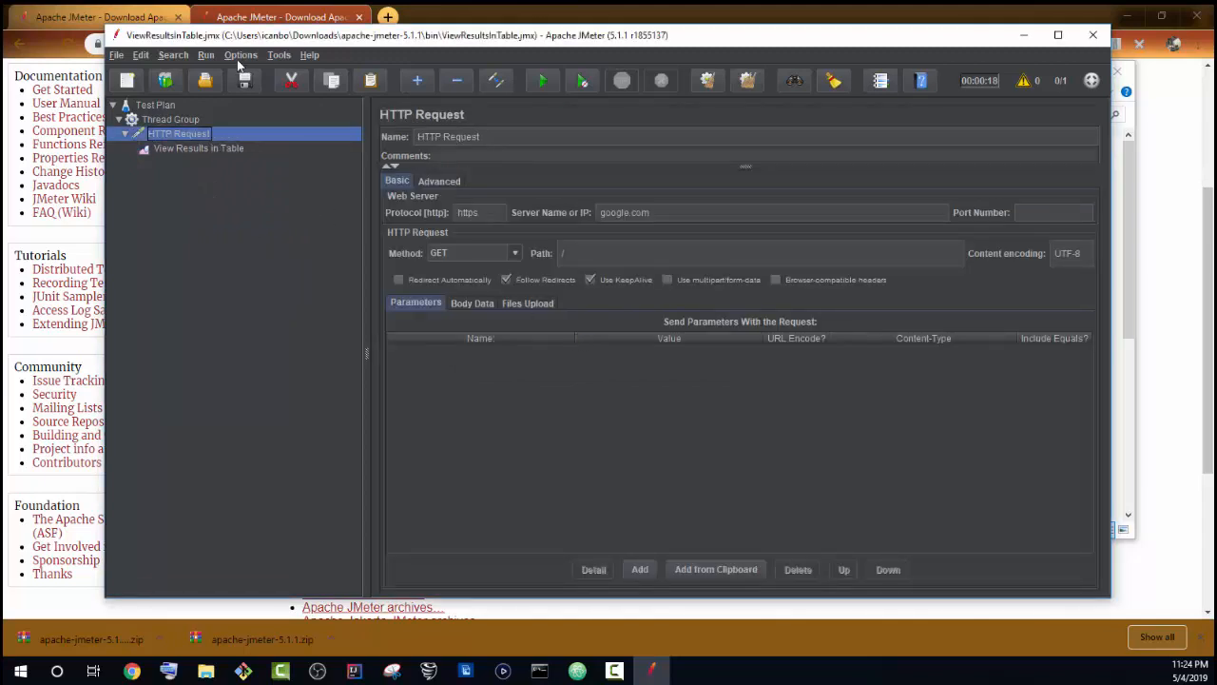
{"action": "left_click", "coordinate": [240, 83]}
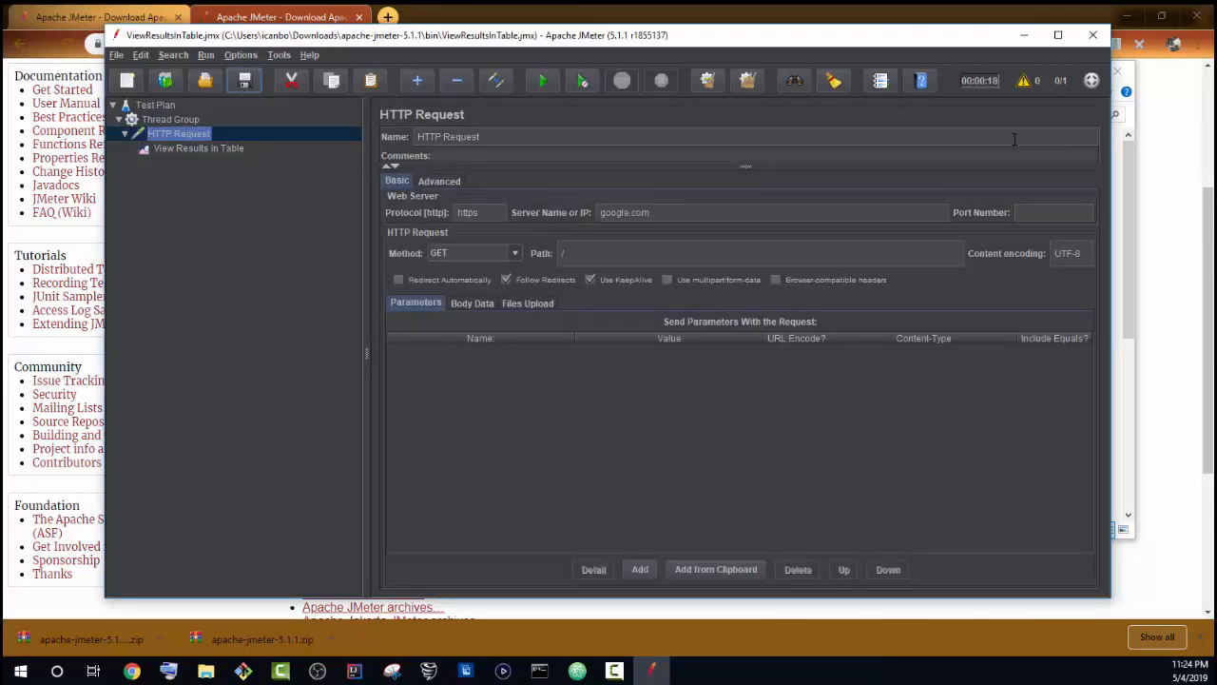
- Review the HTTP Request and its View Results in Table listener, and close JMeter
{"action": "left_click", "coordinate": [169, 136]}
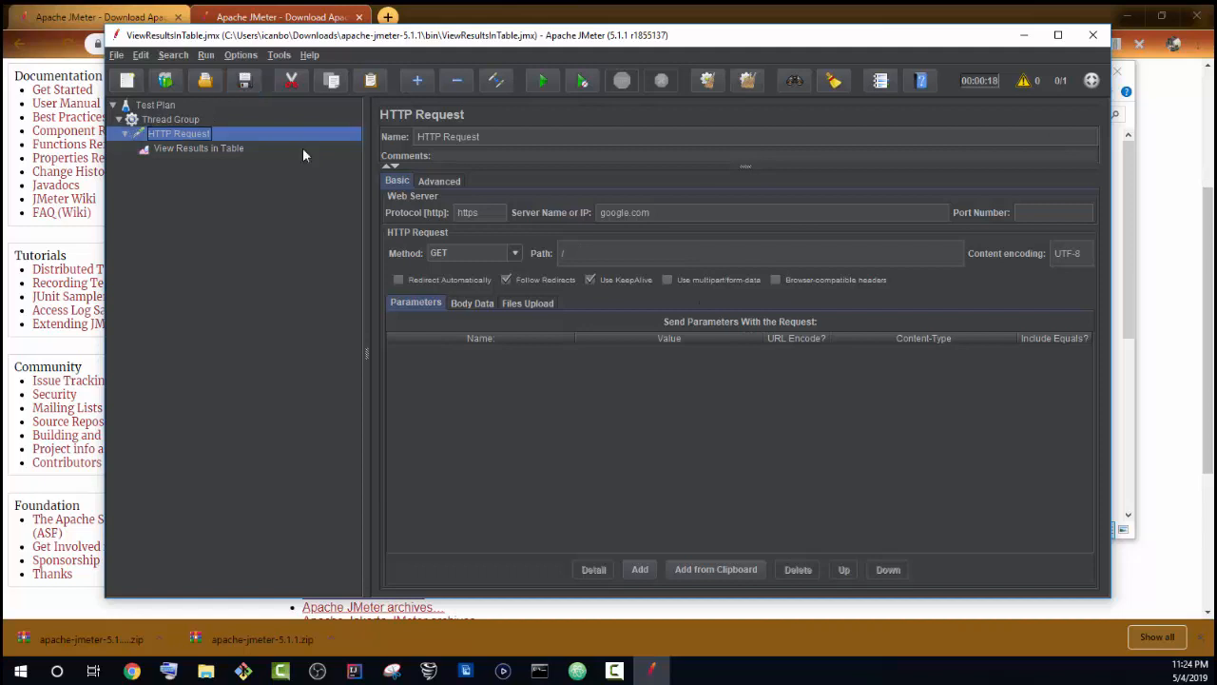
{"action": "left_click", "coordinate": [244, 149]}
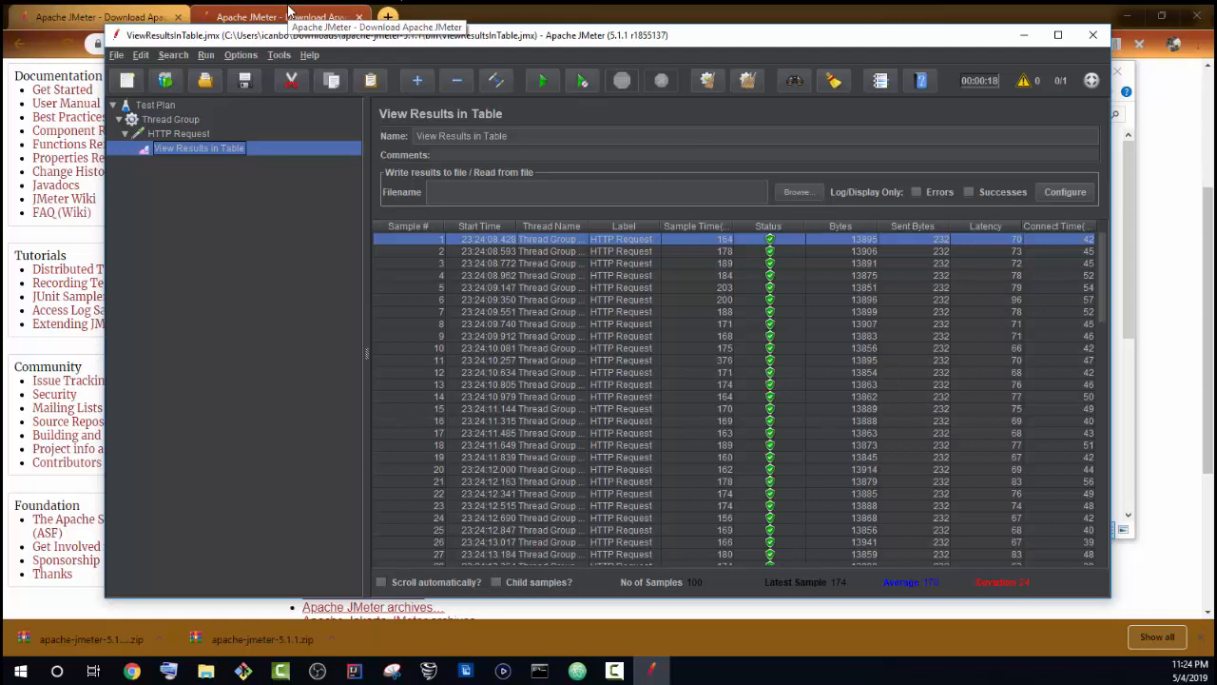
{"action": "left_click", "coordinate": [1093, 38]}
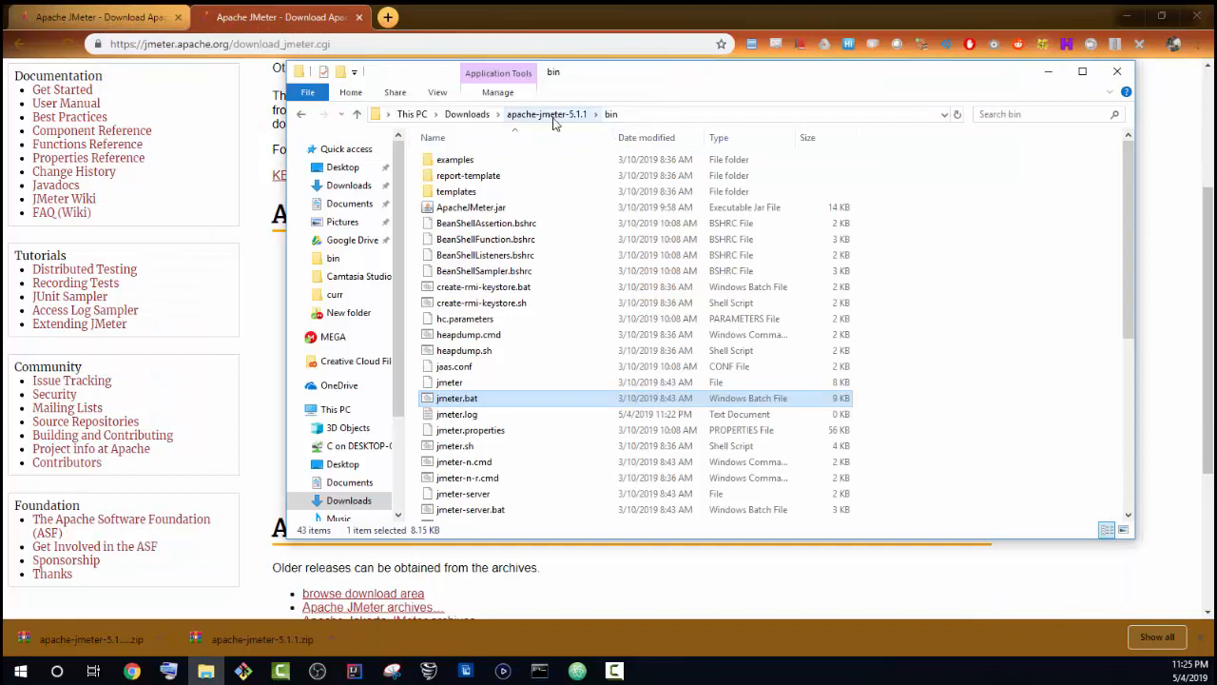
- Open ViewResultsInTable.jmx from the JMeter bin folder in Atom, look through its XML and minimize the editor
{"action": "left_click", "coordinate": [554, 115]}
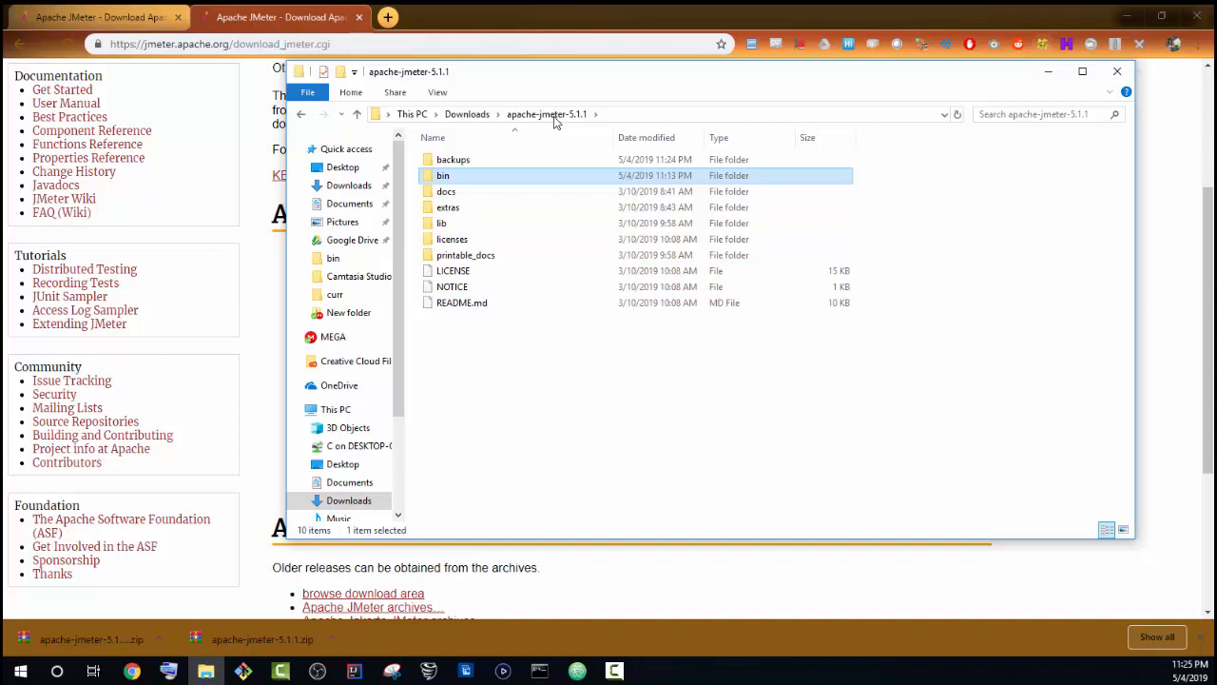
{"action": "double_click", "coordinate": [480, 175]}
{"action": "scroll", "coordinate": [1093, 335], "scroll_direction": "down", "scroll_amount": 7}
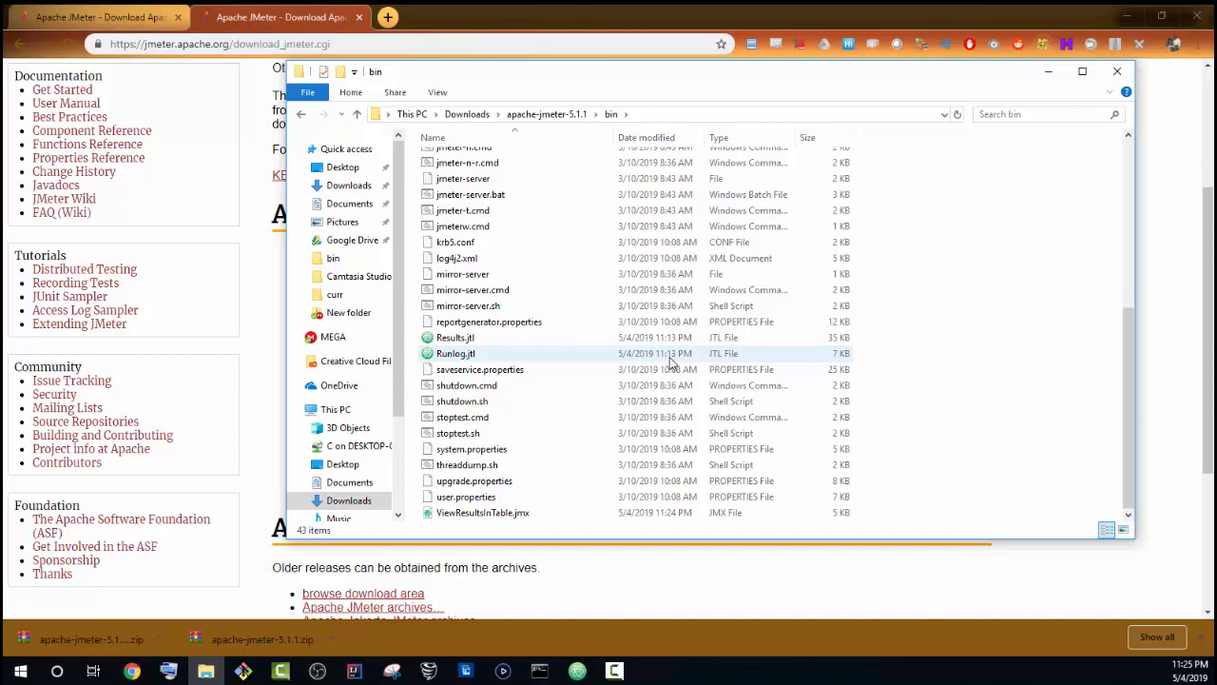
{"action": "left_click", "coordinate": [520, 515]}
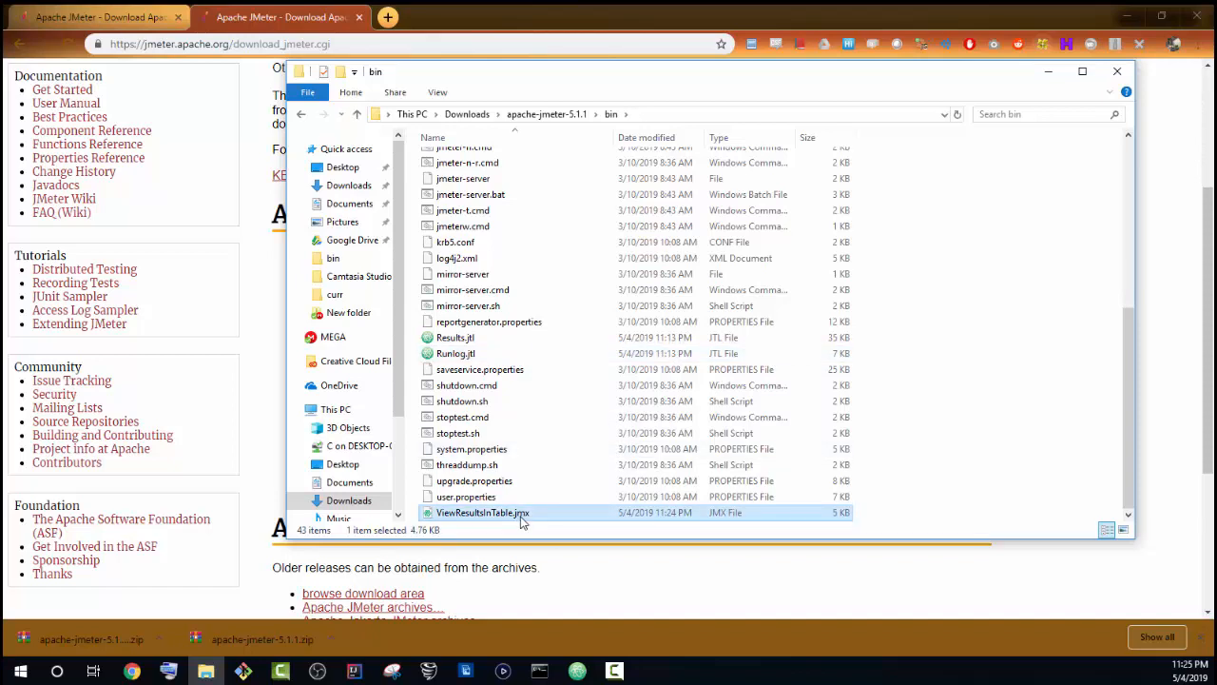
{"action": "right_click", "coordinate": [520, 521]}
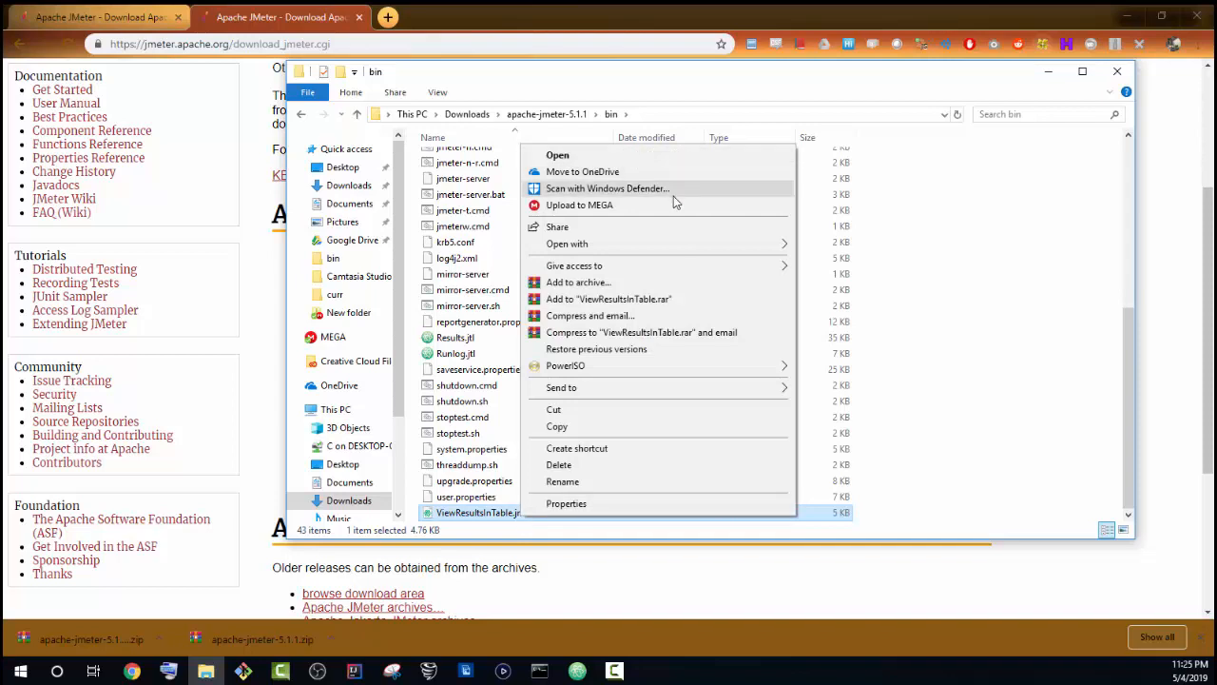
{"action": "mouse_move", "coordinate": [668, 242]}
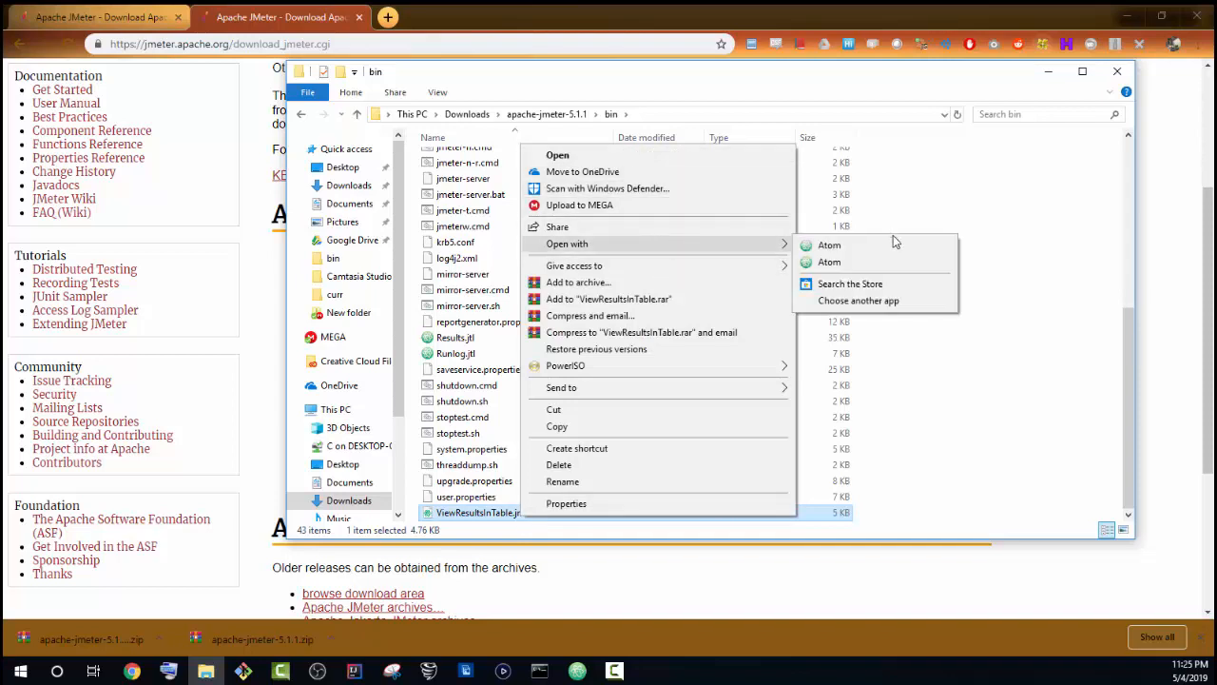
{"action": "left_click", "coordinate": [882, 246]}
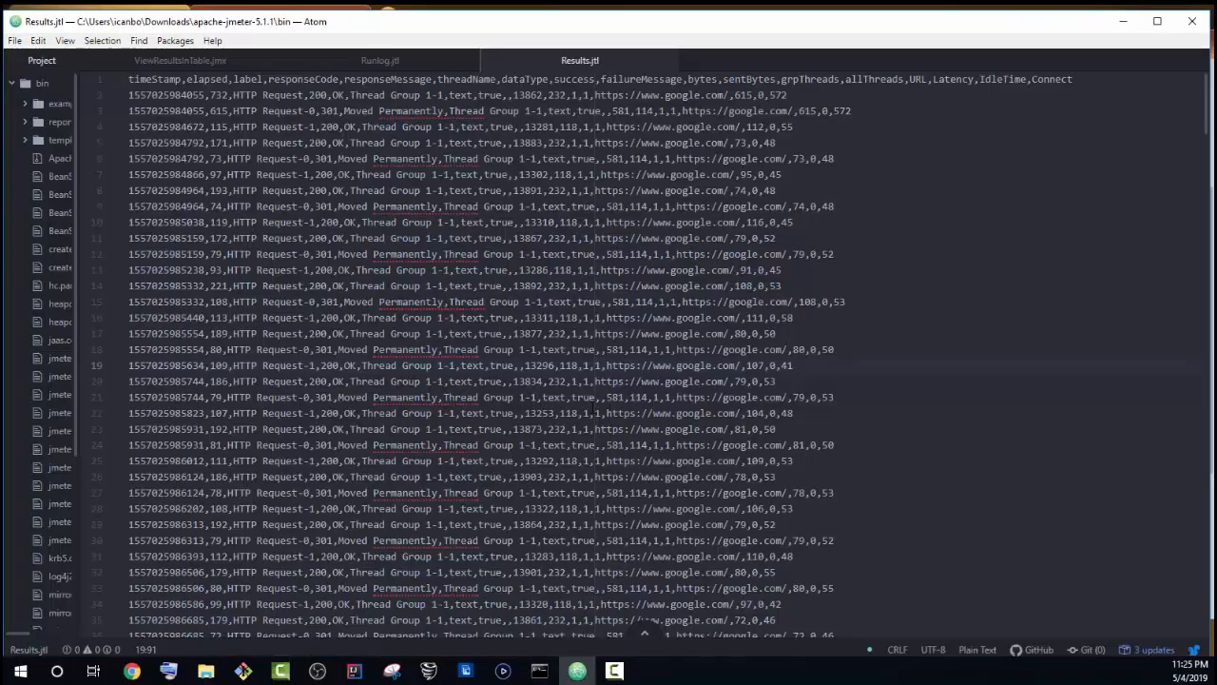
{"action": "scroll", "coordinate": [586, 371], "scroll_direction": "down", "scroll_amount": 10}
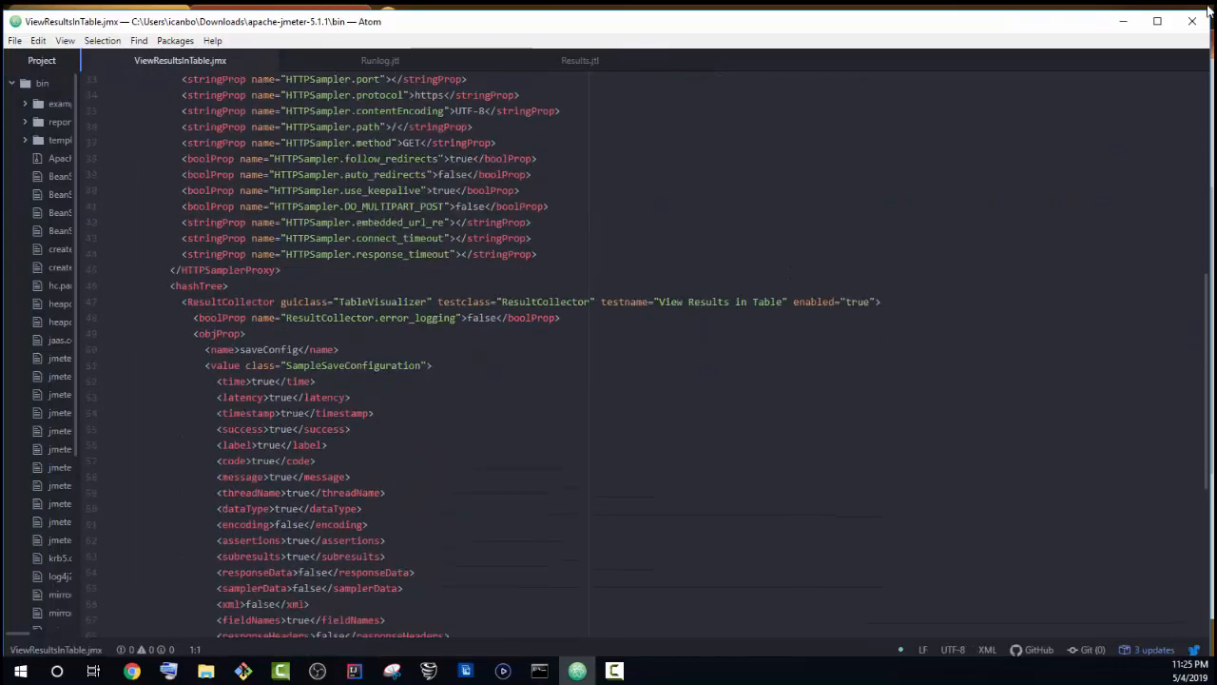
{"action": "left_click", "coordinate": [1125, 27]}
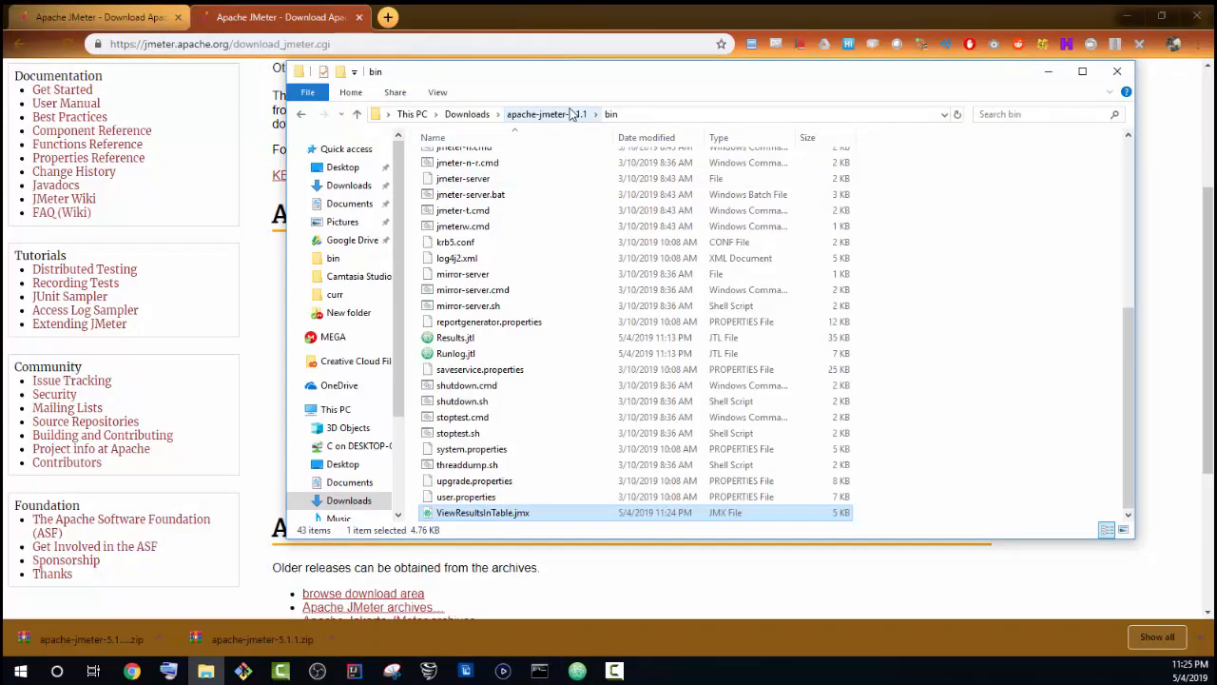
- Look through the api folder inside JMeter's docs folder and return to the apache-jmeter-5.1.1 folder
{"action": "left_click", "coordinate": [551, 115]}
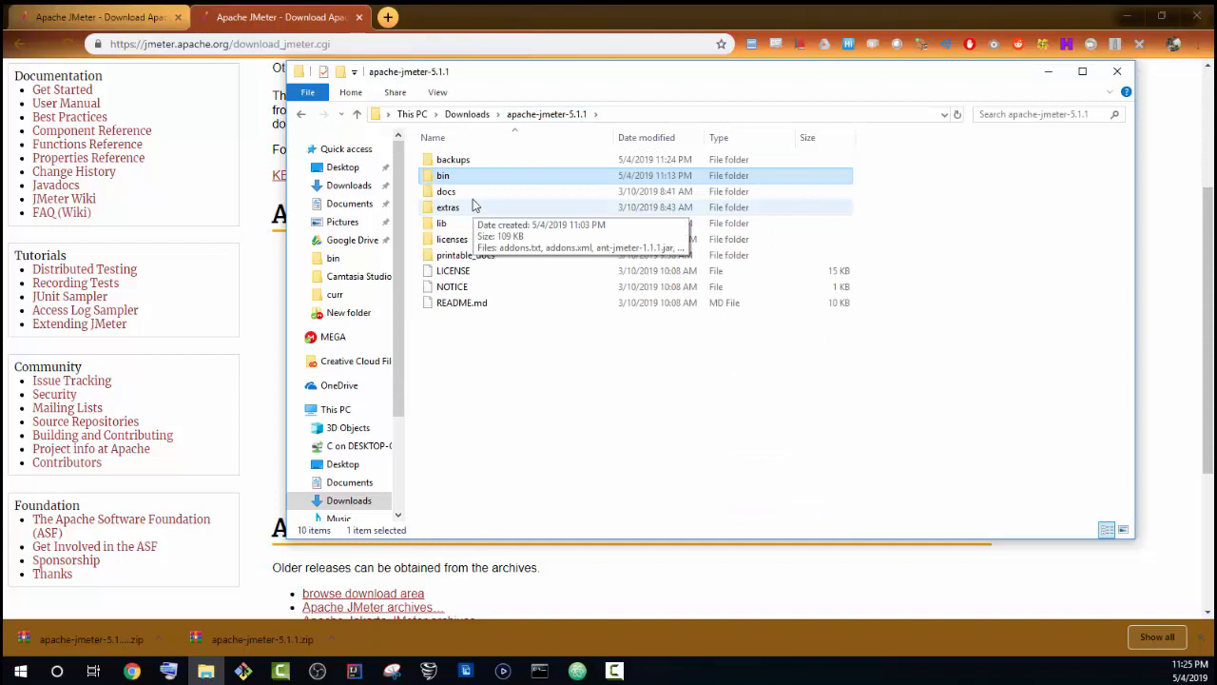
{"action": "double_click", "coordinate": [475, 192]}
{"action": "double_click", "coordinate": [475, 166]}
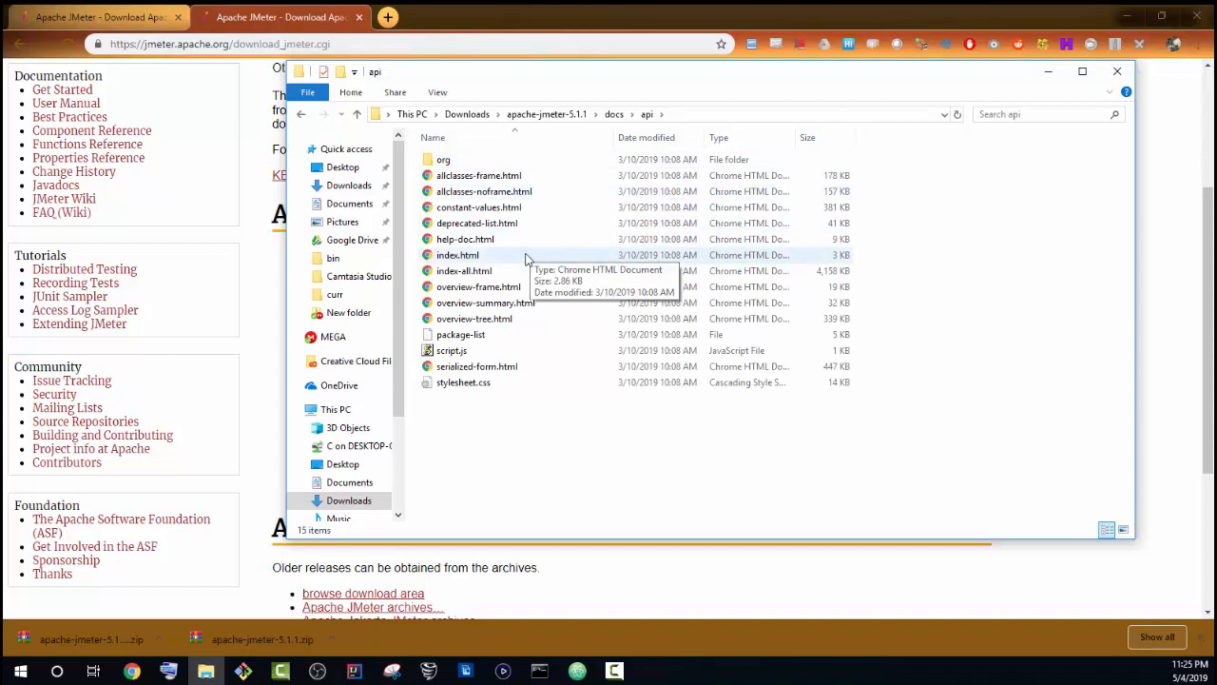
{"action": "left_click", "coordinate": [614, 114]}
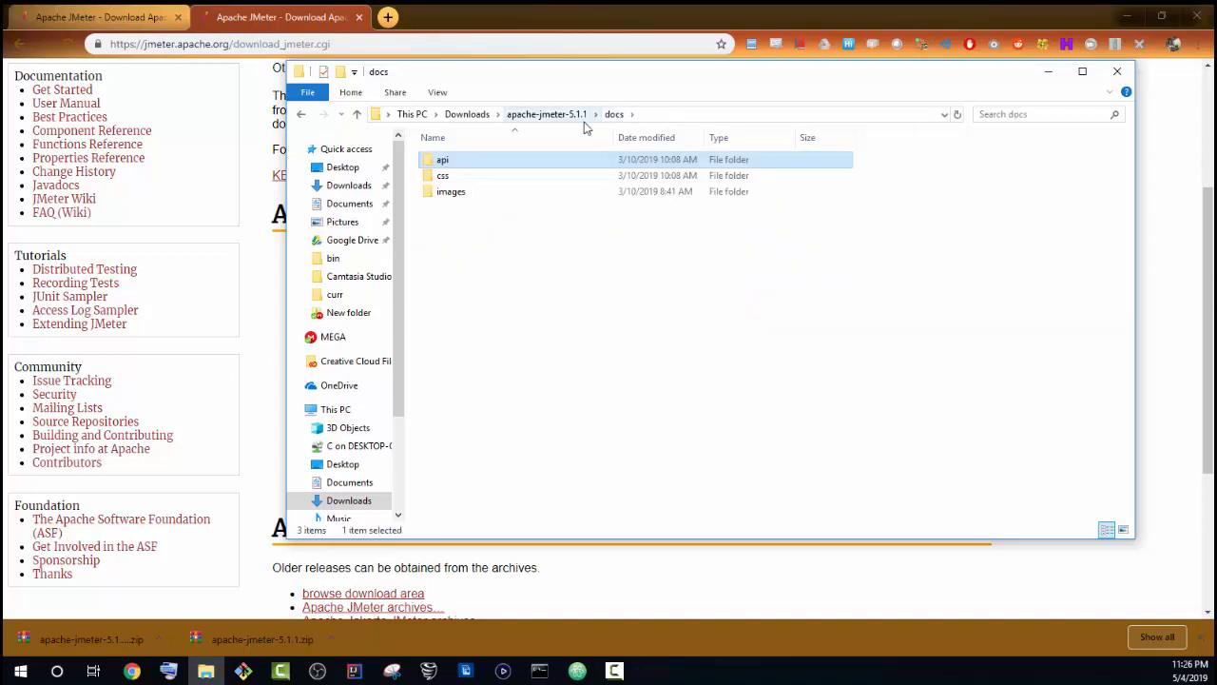
{"action": "left_click", "coordinate": [572, 119]}
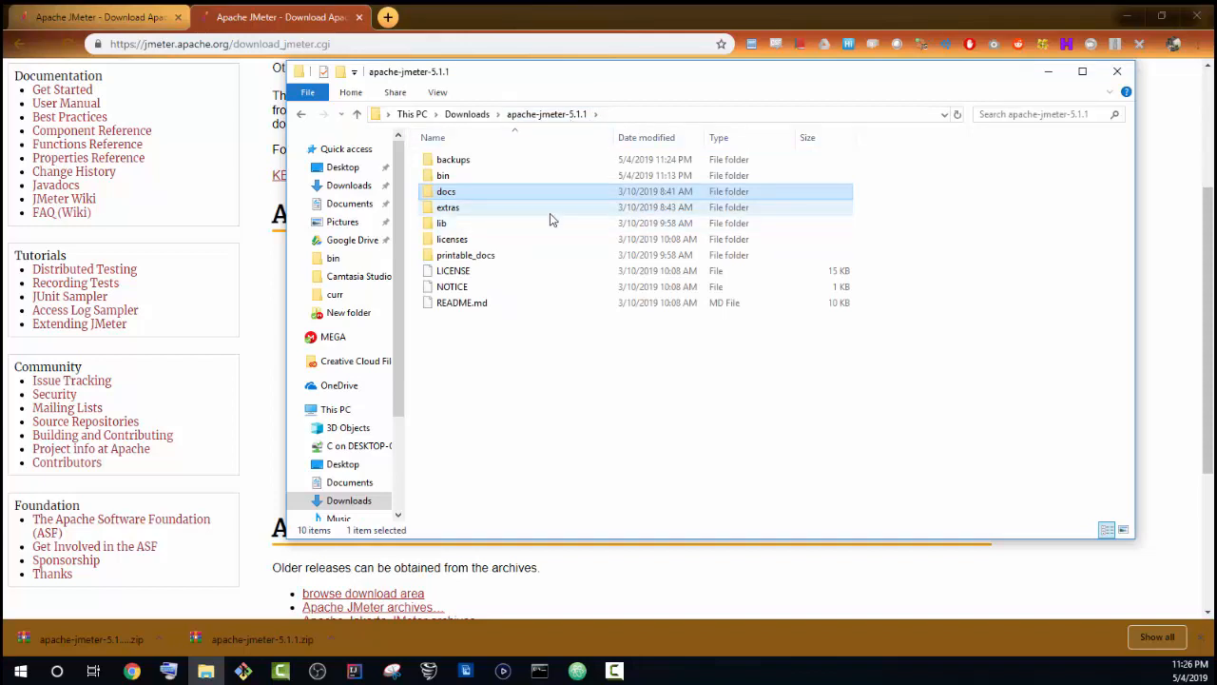
- Open JMeter's lib folder and examine its jar files, including mongo-java-driver-2.11.3.jar
{"action": "left_click", "coordinate": [447, 225]}
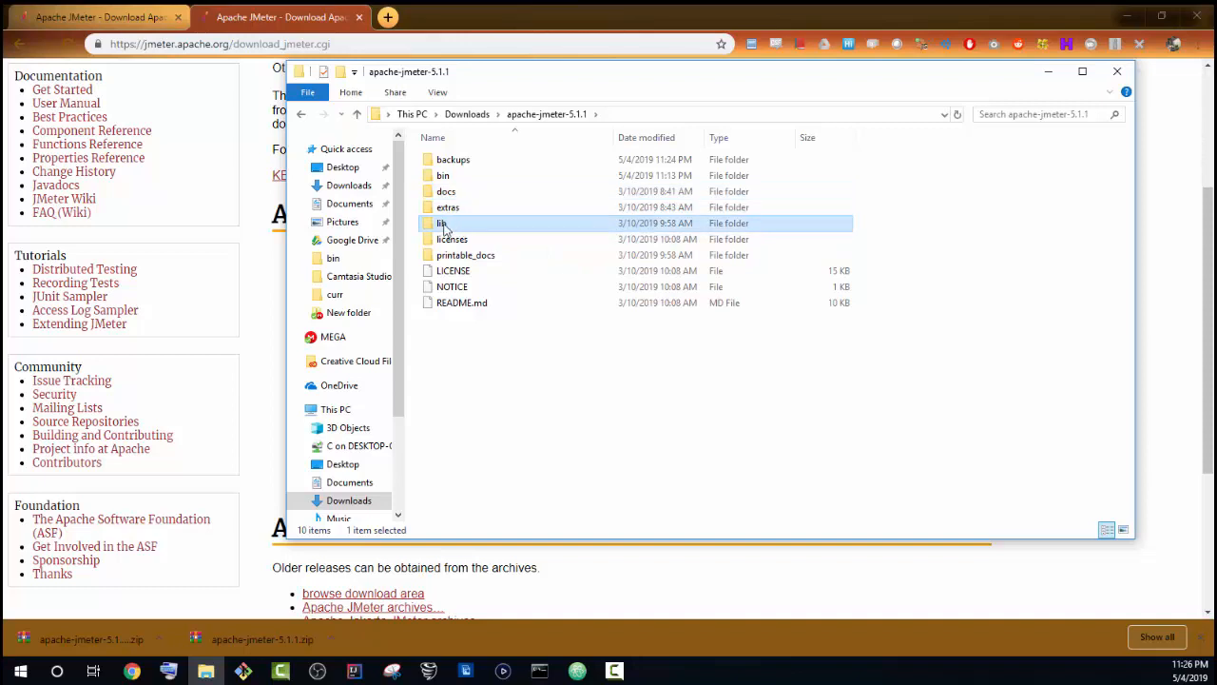
{"action": "double_click", "coordinate": [444, 228]}
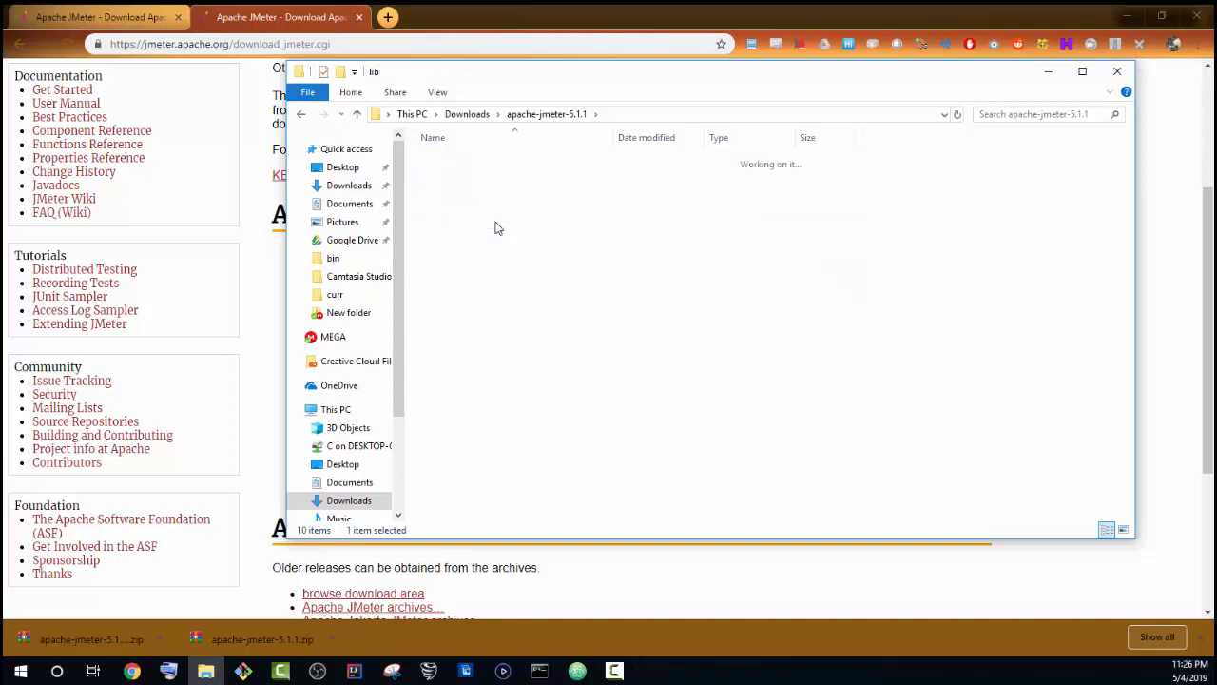
{"action": "left_click_drag", "start_coordinate": [1060, 198], "coordinate": [374, 630]}
{"action": "left_click_drag", "start_coordinate": [873, 511], "coordinate": [544, 131]}
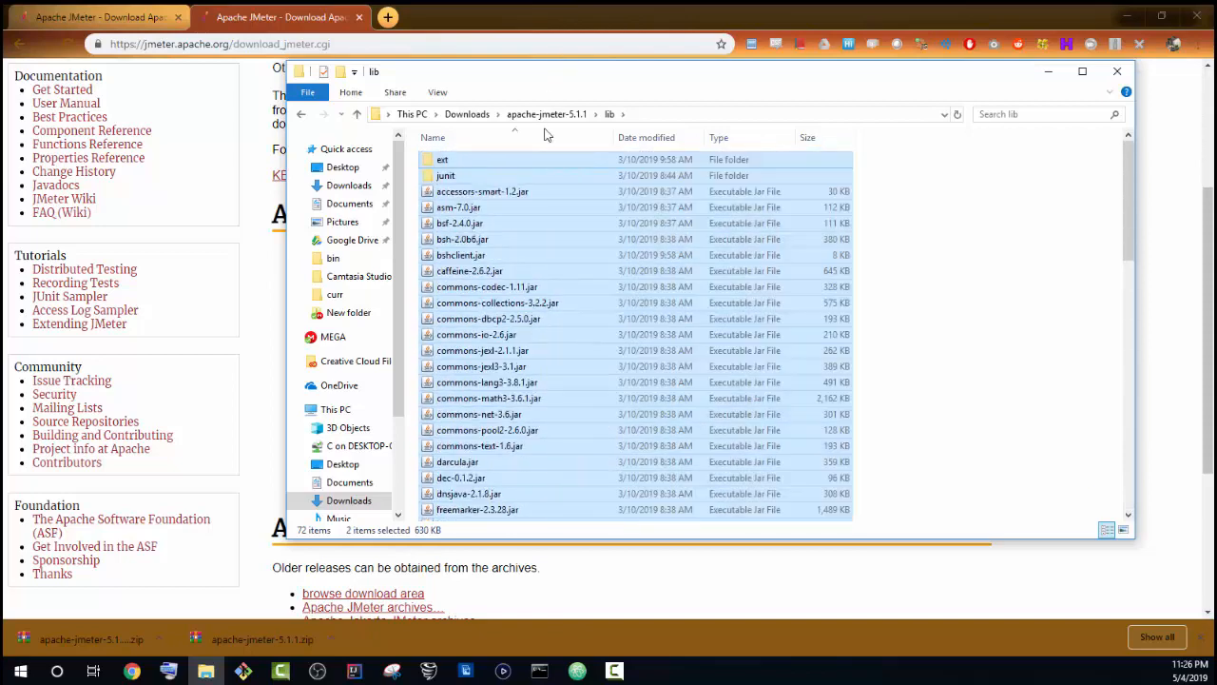
{"action": "left_click_drag", "start_coordinate": [1004, 258], "coordinate": [865, 147]}
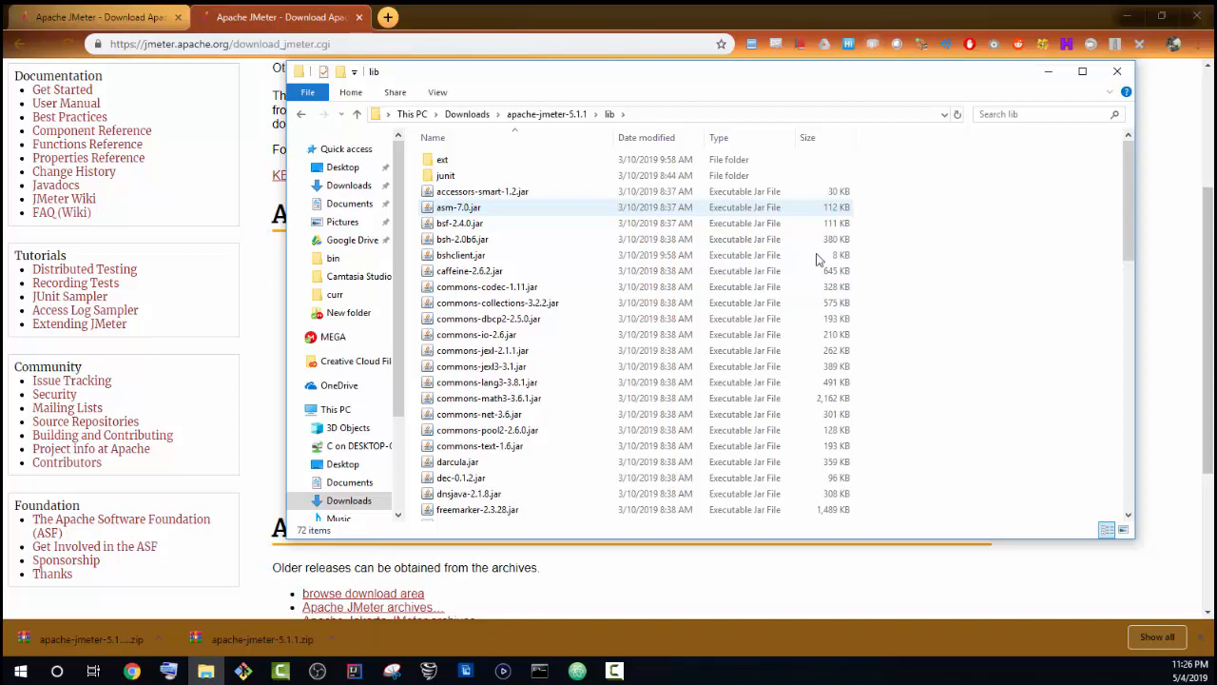
{"action": "left_click_drag", "start_coordinate": [1024, 289], "coordinate": [846, 440]}
{"action": "left_click", "coordinate": [974, 402]}
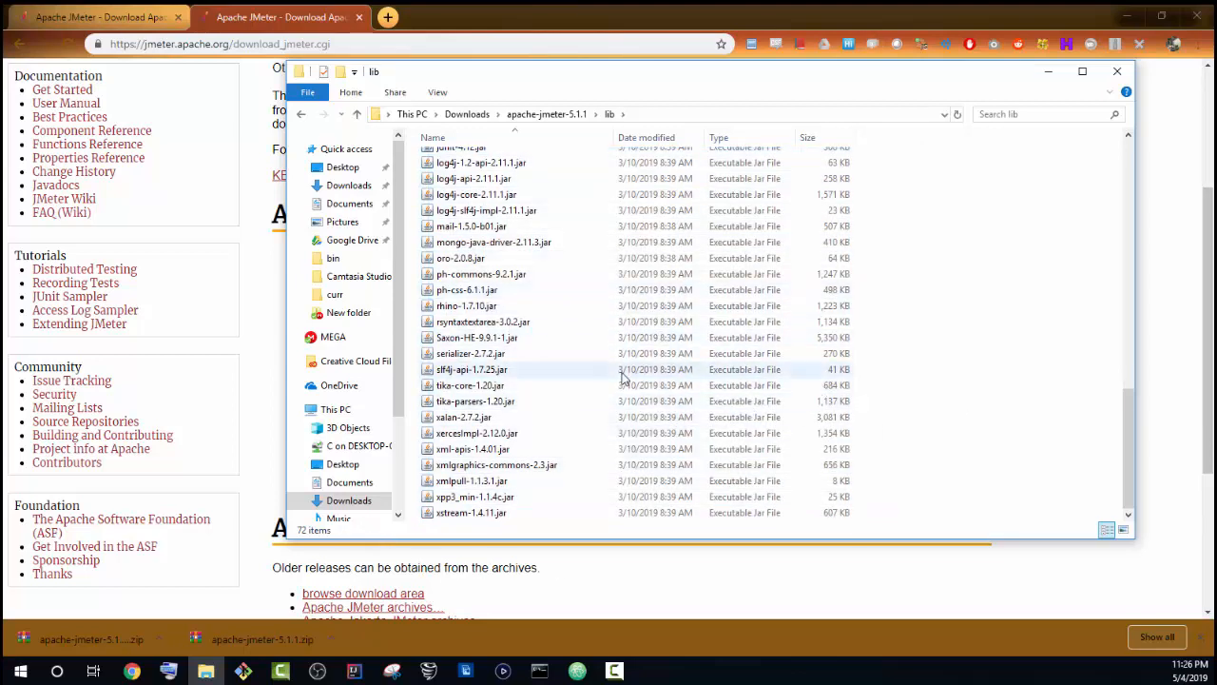
{"action": "left_click", "coordinate": [536, 246]}
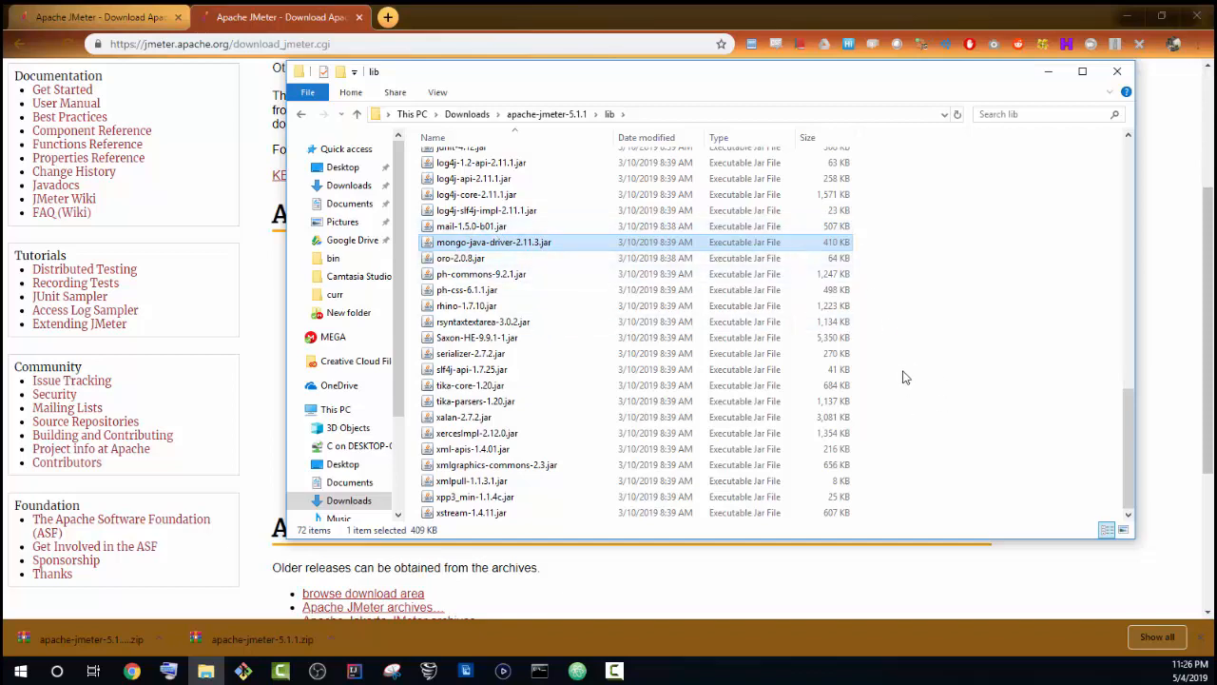
{"action": "scroll", "coordinate": [855, 248], "scroll_direction": "up", "scroll_amount": 10}
{"action": "scroll", "coordinate": [846, 250], "scroll_direction": "up", "scroll_amount": 3}
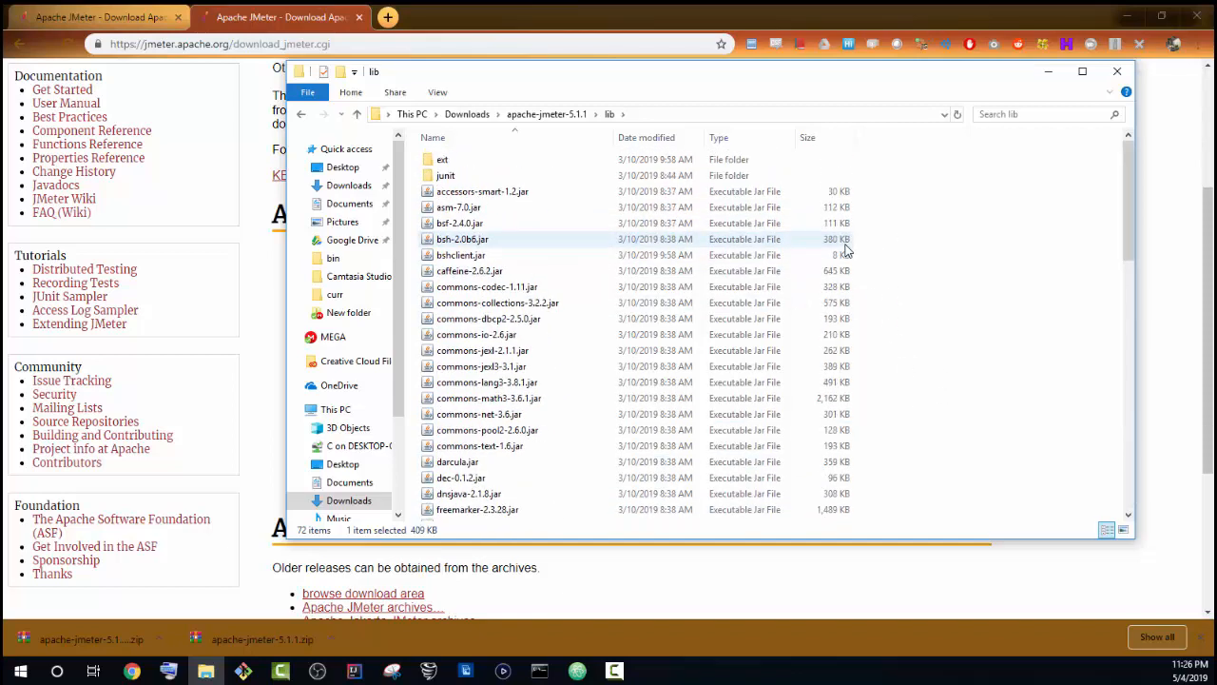
- Open the ext folder inside lib and select all of its files for review
{"action": "left_click", "coordinate": [596, 163]}
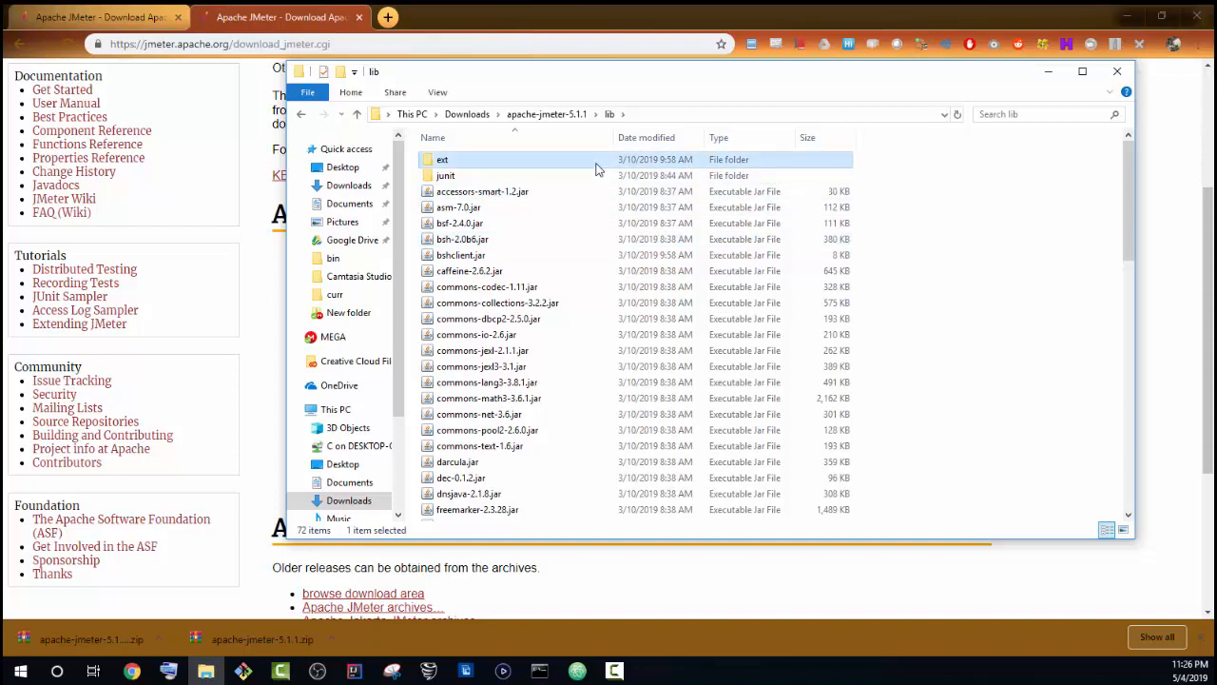
{"action": "double_click", "coordinate": [596, 169]}
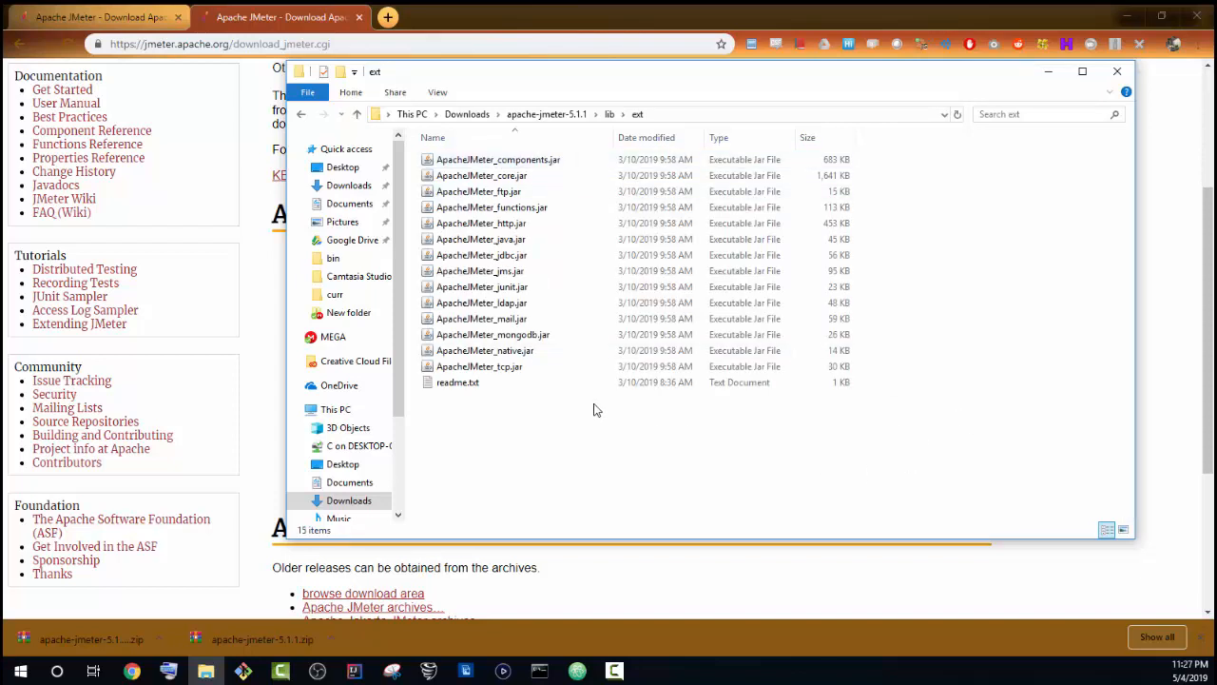
{"action": "left_click_drag", "start_coordinate": [636, 426], "coordinate": [623, 107]}
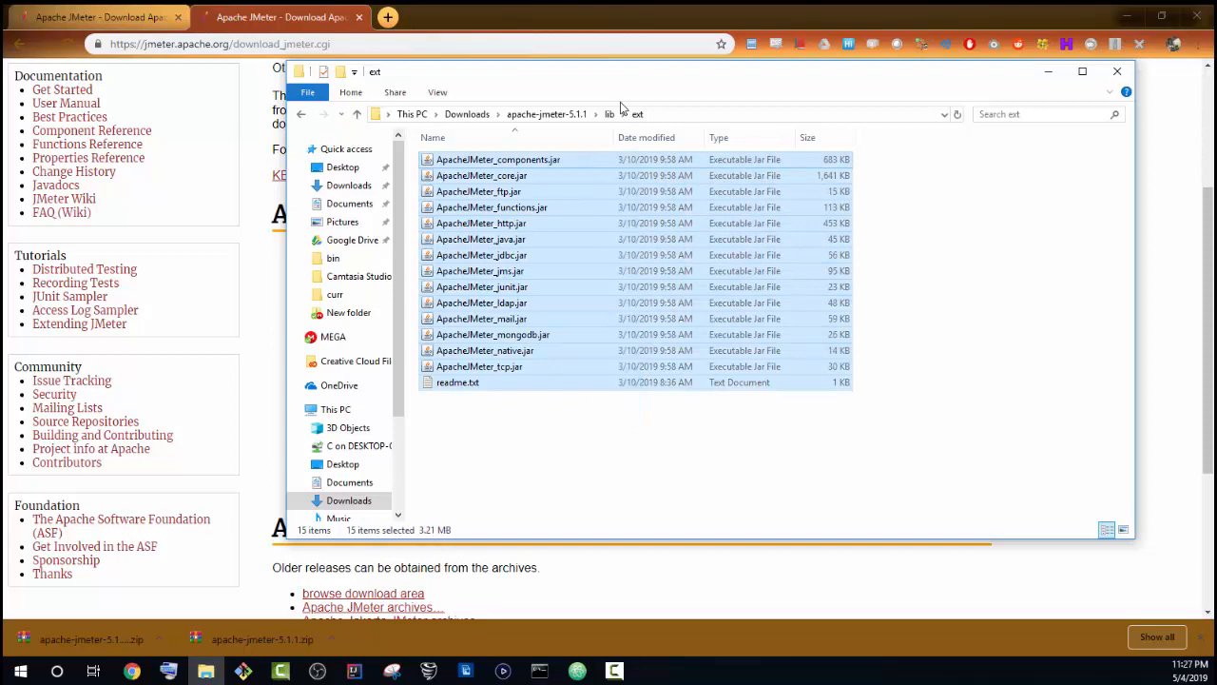
{"action": "left_click", "coordinate": [648, 414]}
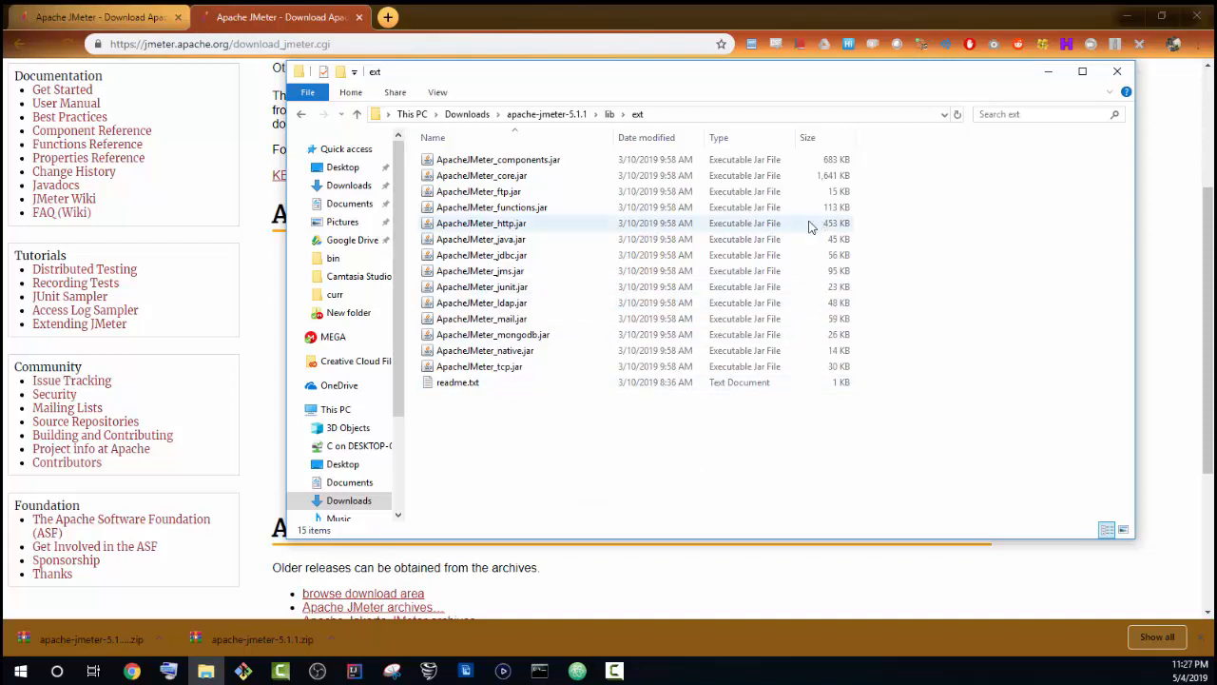
{"action": "key", "text": "ctrl+a"}
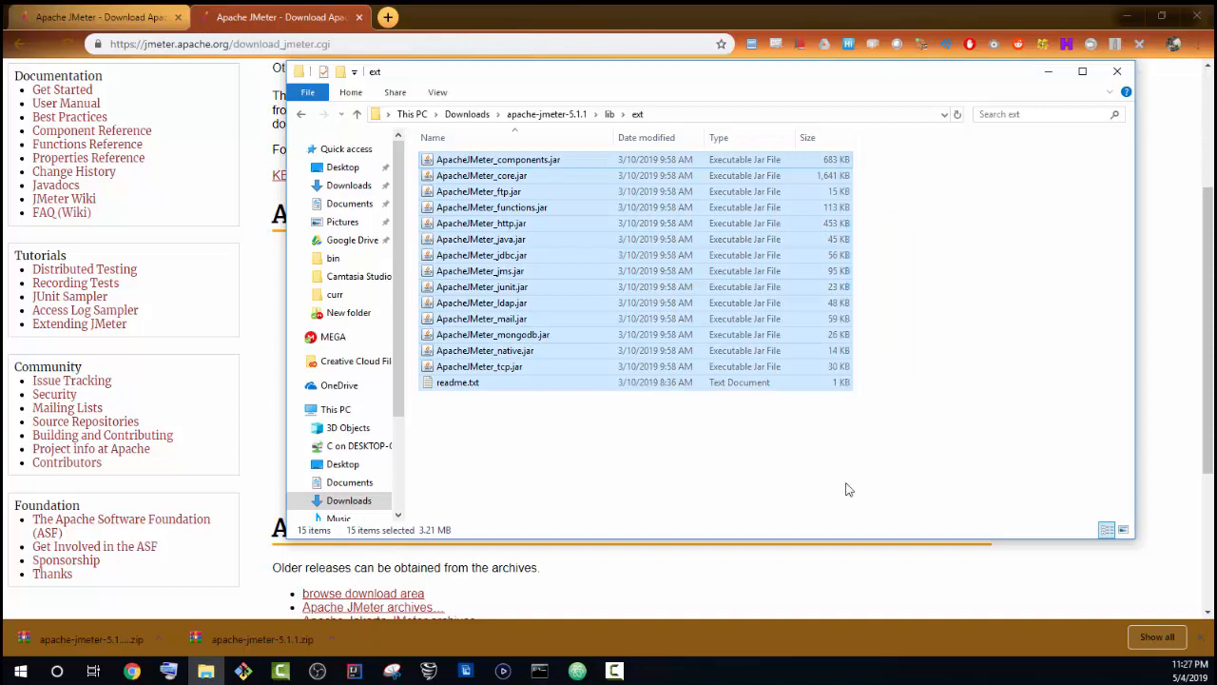
{"action": "left_click", "coordinate": [827, 491]}
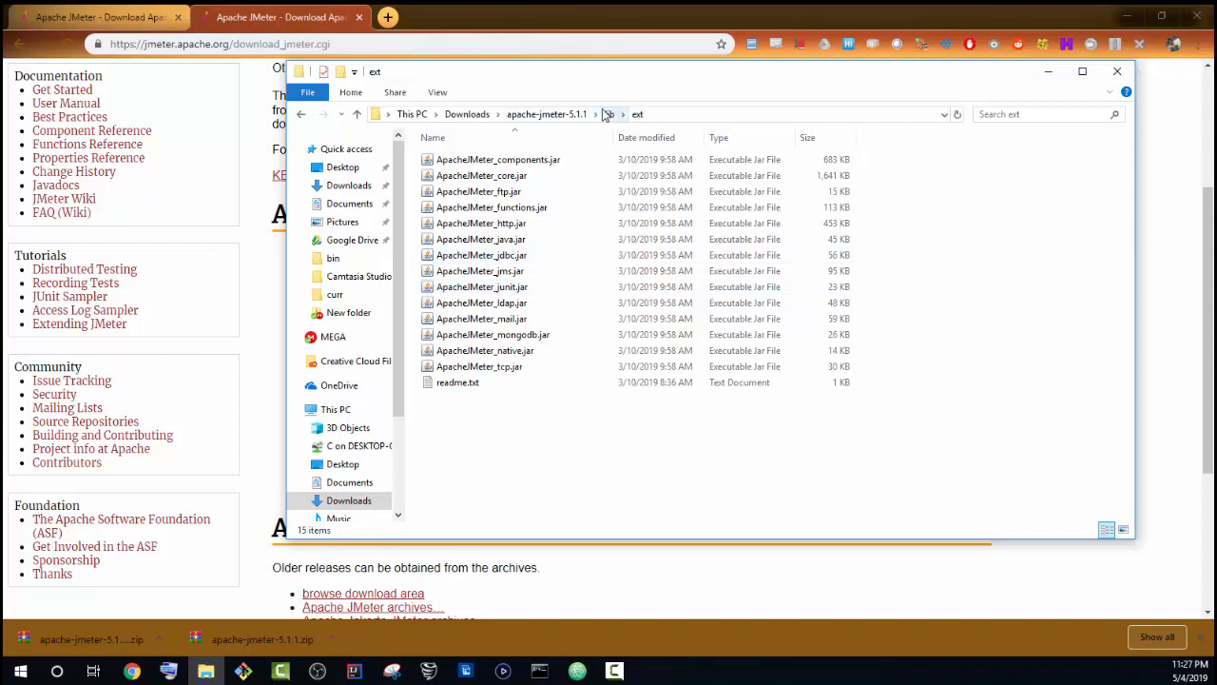
- Go to the bin folder of apache-jmeter-5.1.1 and launch JMeter with jmeter.bat
{"action": "left_click", "coordinate": [530, 115]}
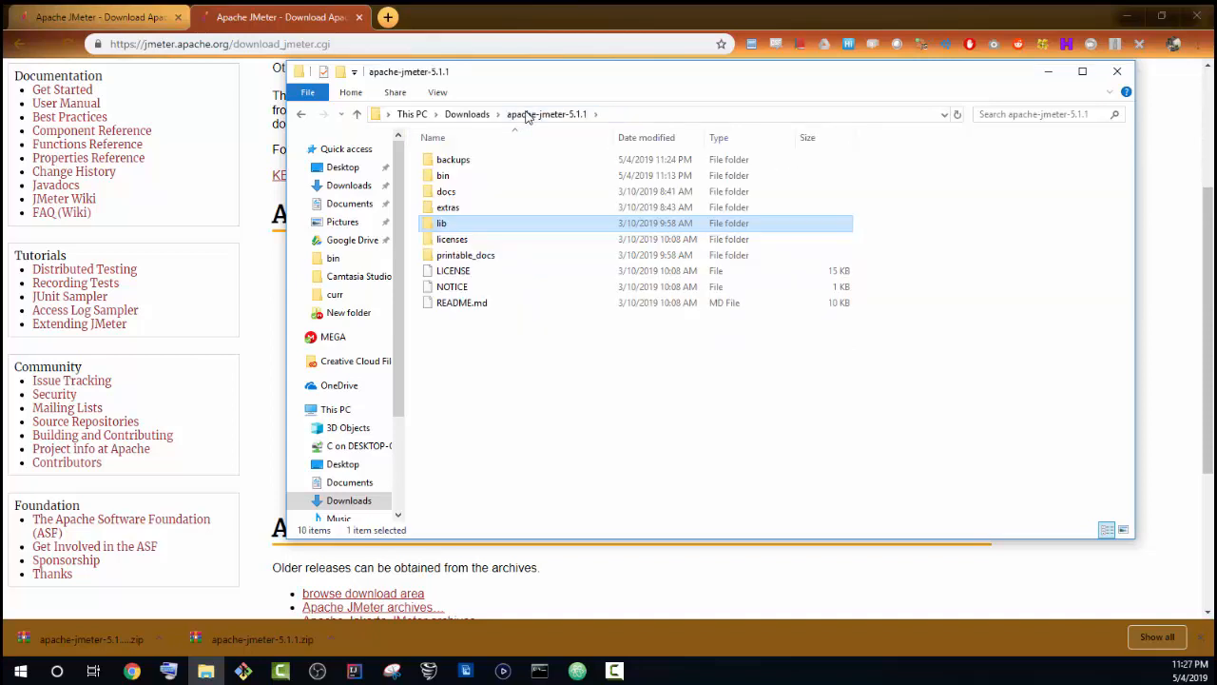
{"action": "double_click", "coordinate": [473, 176]}
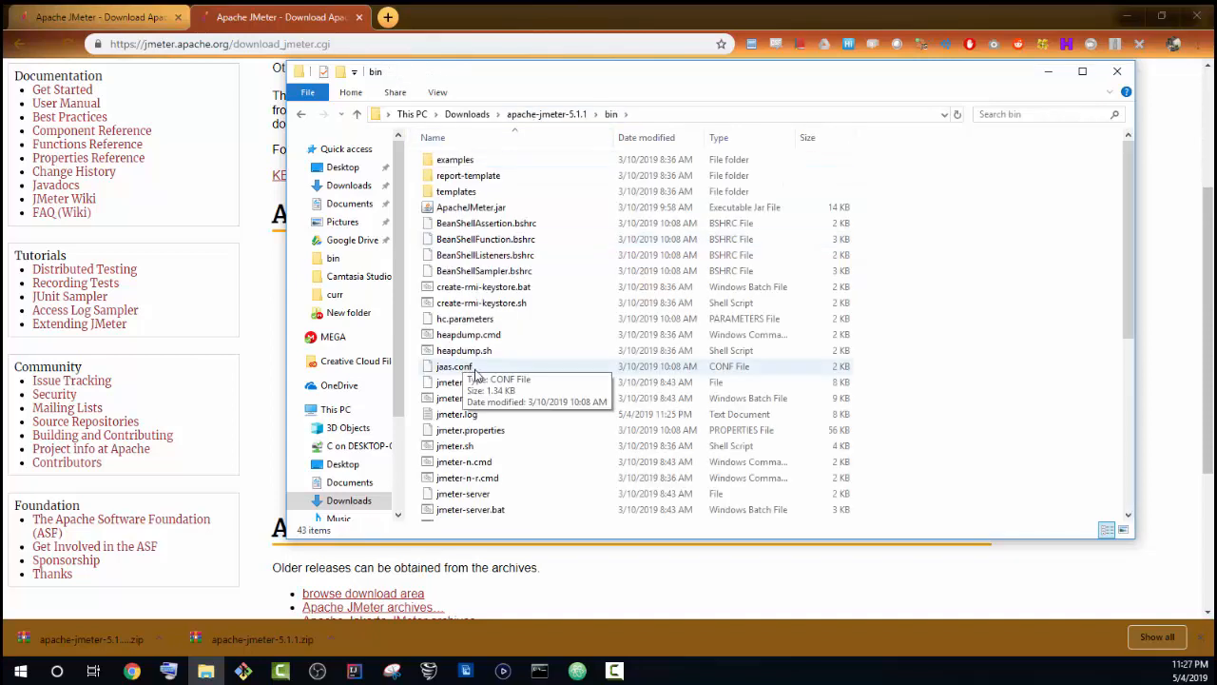
{"action": "scroll", "coordinate": [480, 382], "scroll_direction": "down", "scroll_amount": 6}
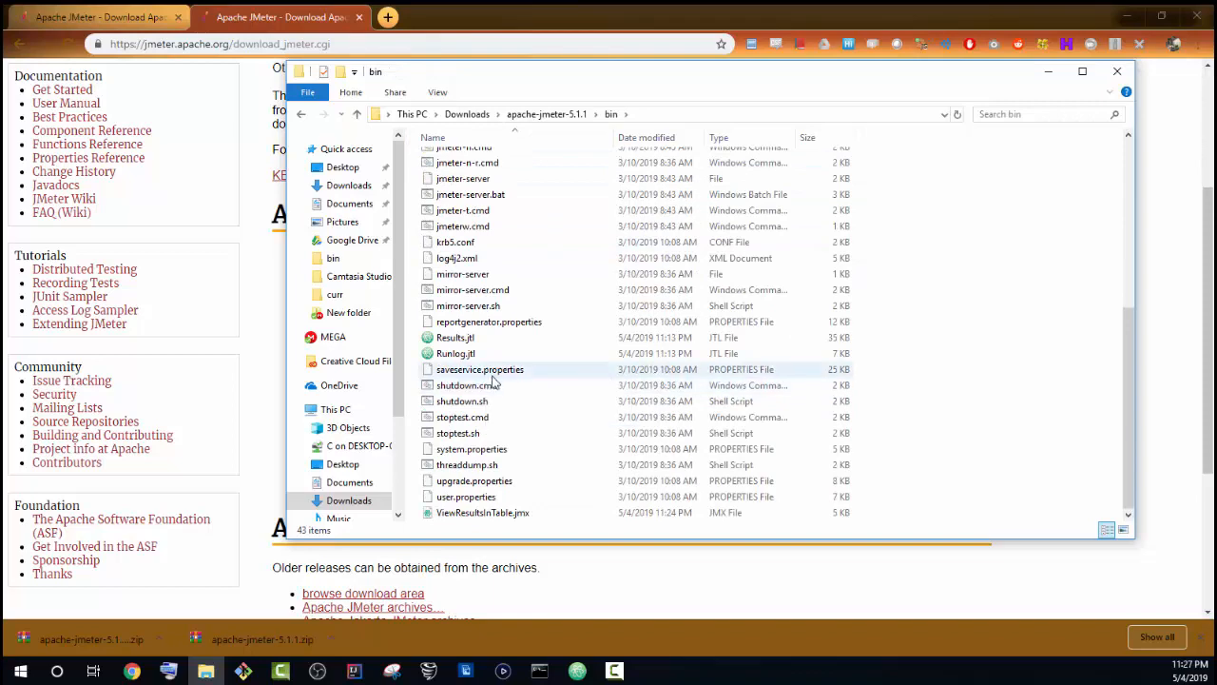
{"action": "scroll", "coordinate": [493, 385], "scroll_direction": "up", "scroll_amount": 2}
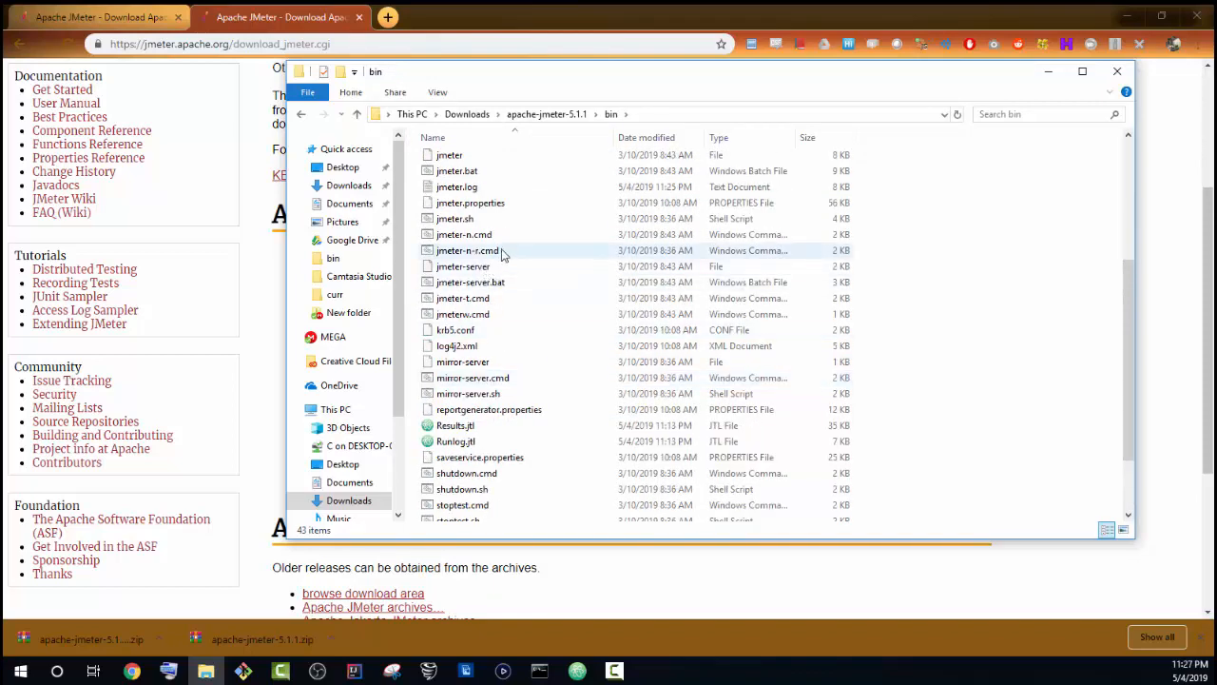
{"action": "scroll", "coordinate": [489, 302], "scroll_direction": "up", "scroll_amount": 3}
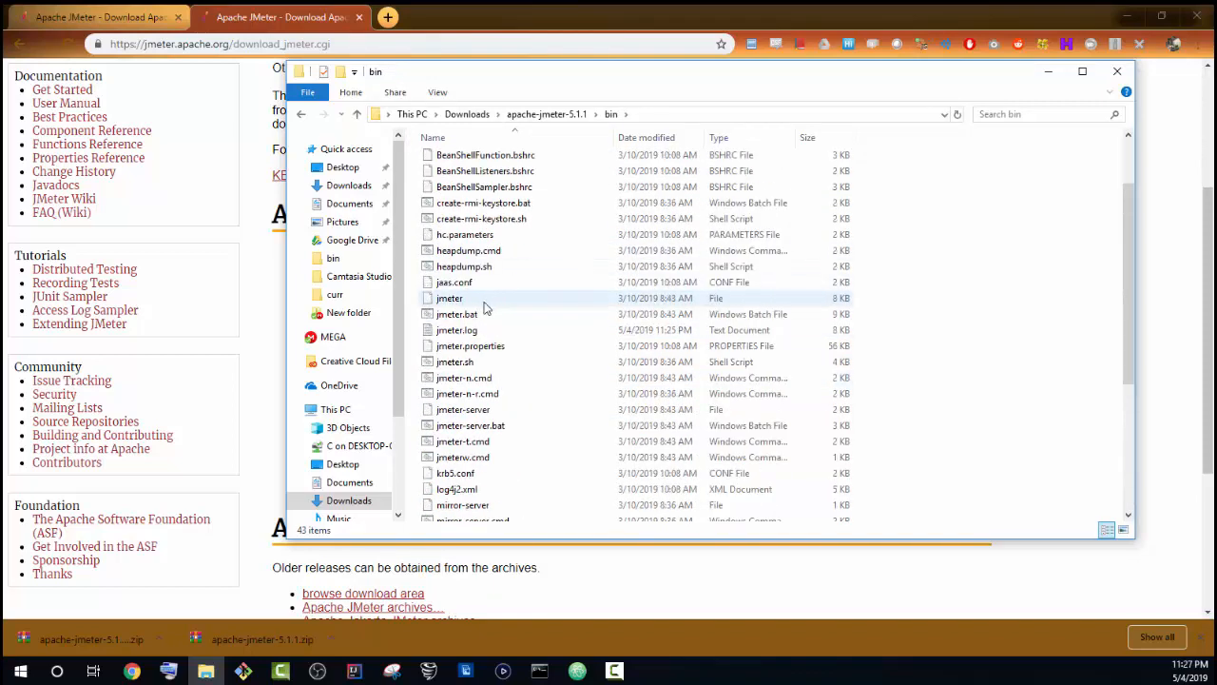
{"action": "left_click", "coordinate": [482, 314]}
{"action": "double_click", "coordinate": [479, 317]}
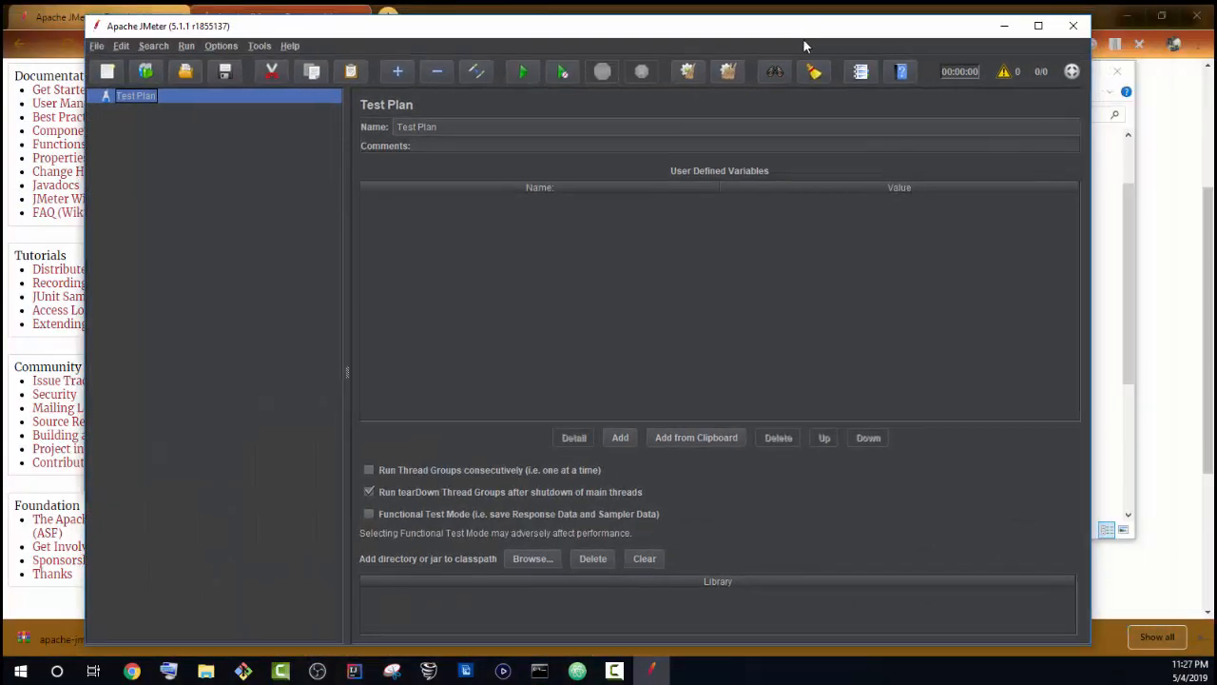
- Open the saved ViewResultsInTable.jmx test plan from the bin folder in JMeter
{"action": "left_click", "coordinate": [96, 45]}
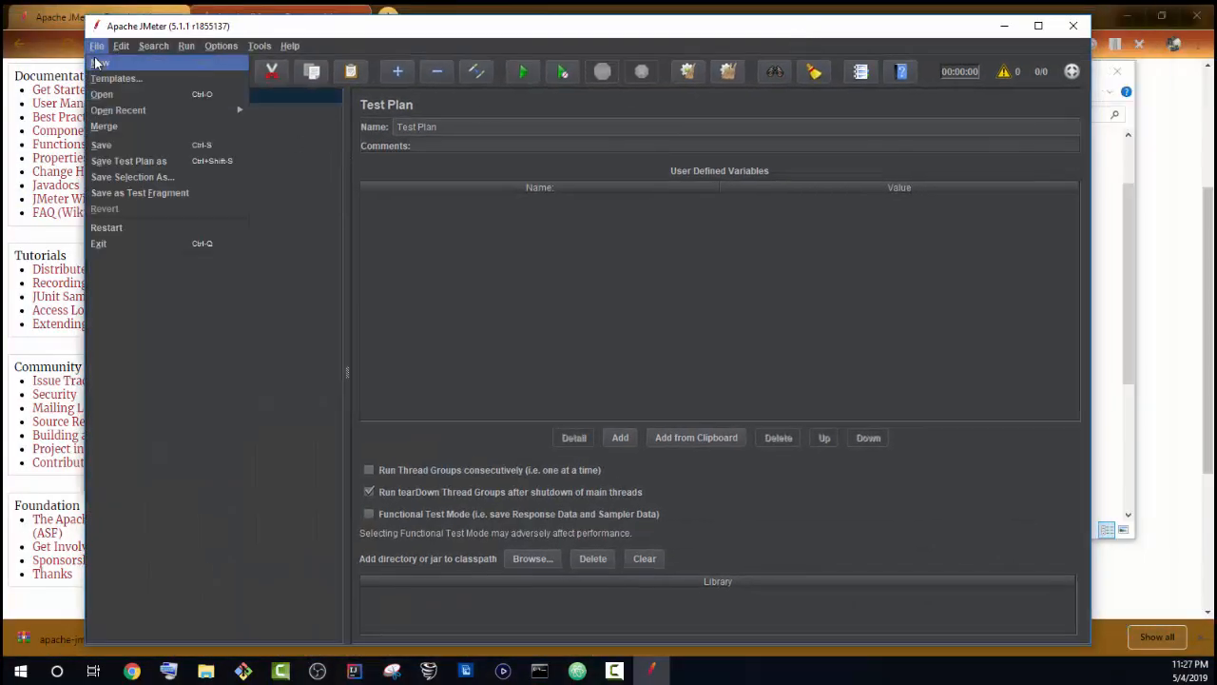
{"action": "left_click", "coordinate": [103, 94]}
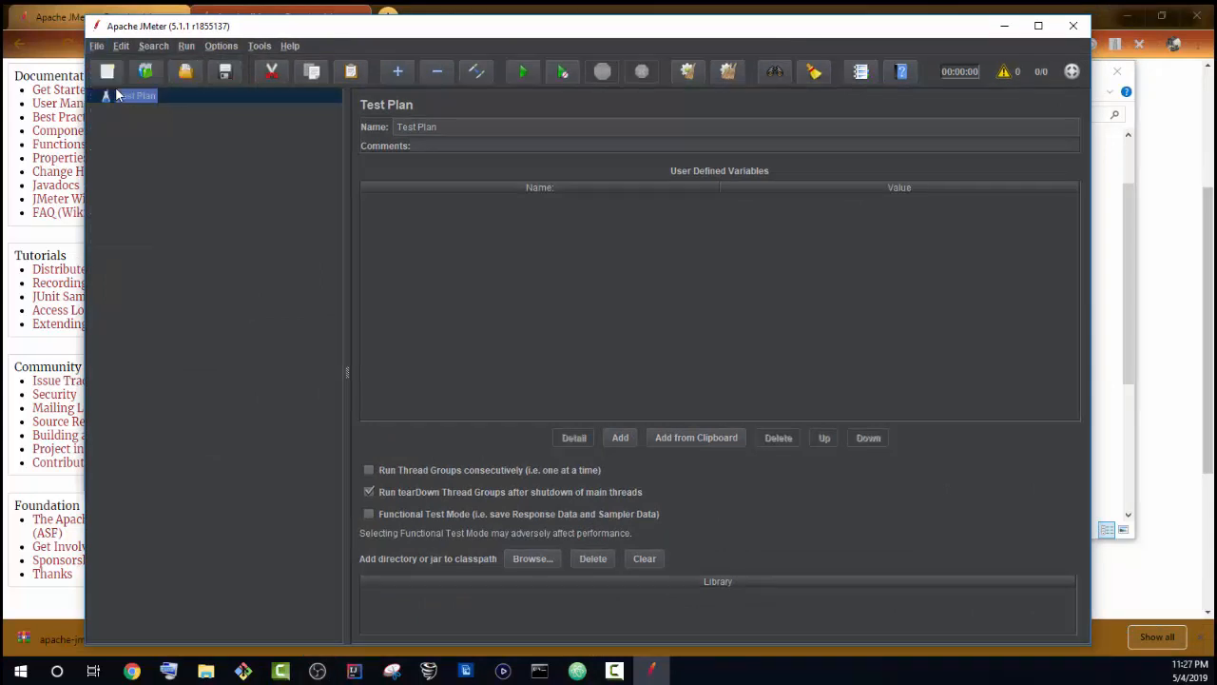
{"action": "double_click", "coordinate": [474, 317]}
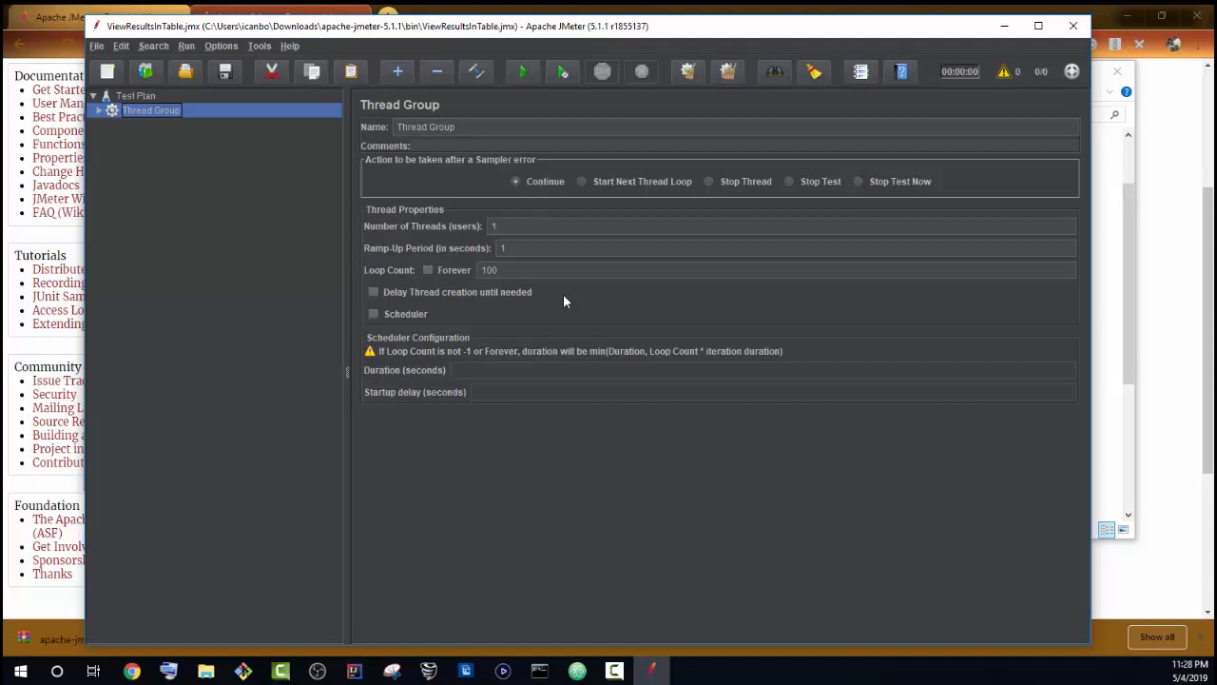
- Expand the Thread Group and add a Java Request sampler to it
{"action": "left_click", "coordinate": [99, 111]}
{"action": "right_click", "coordinate": [136, 112]}
{"action": "mouse_move", "coordinate": [189, 118]}
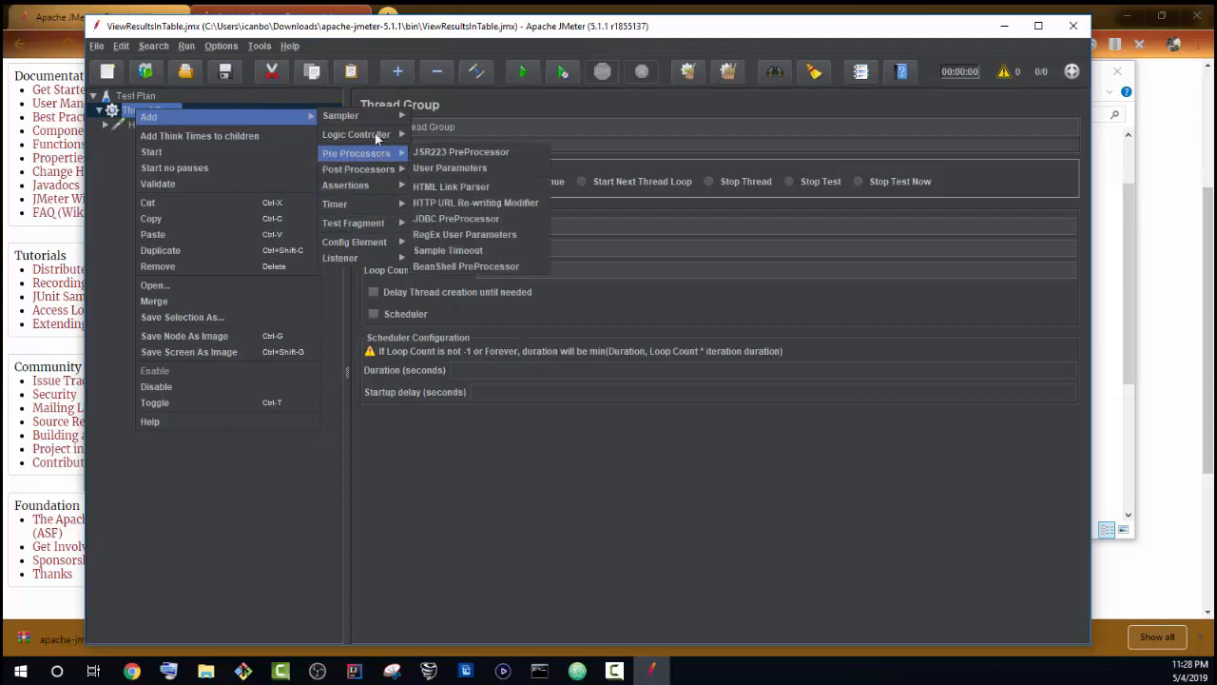
{"action": "mouse_move", "coordinate": [361, 116]}
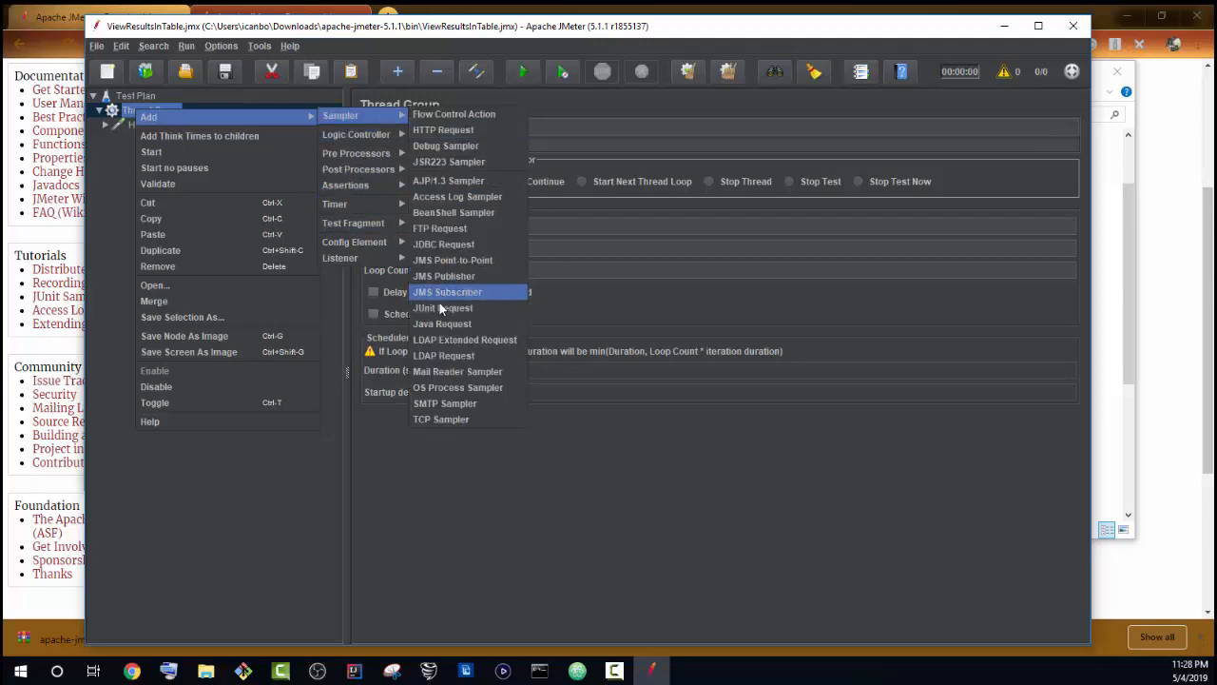
{"action": "left_click", "coordinate": [463, 325]}
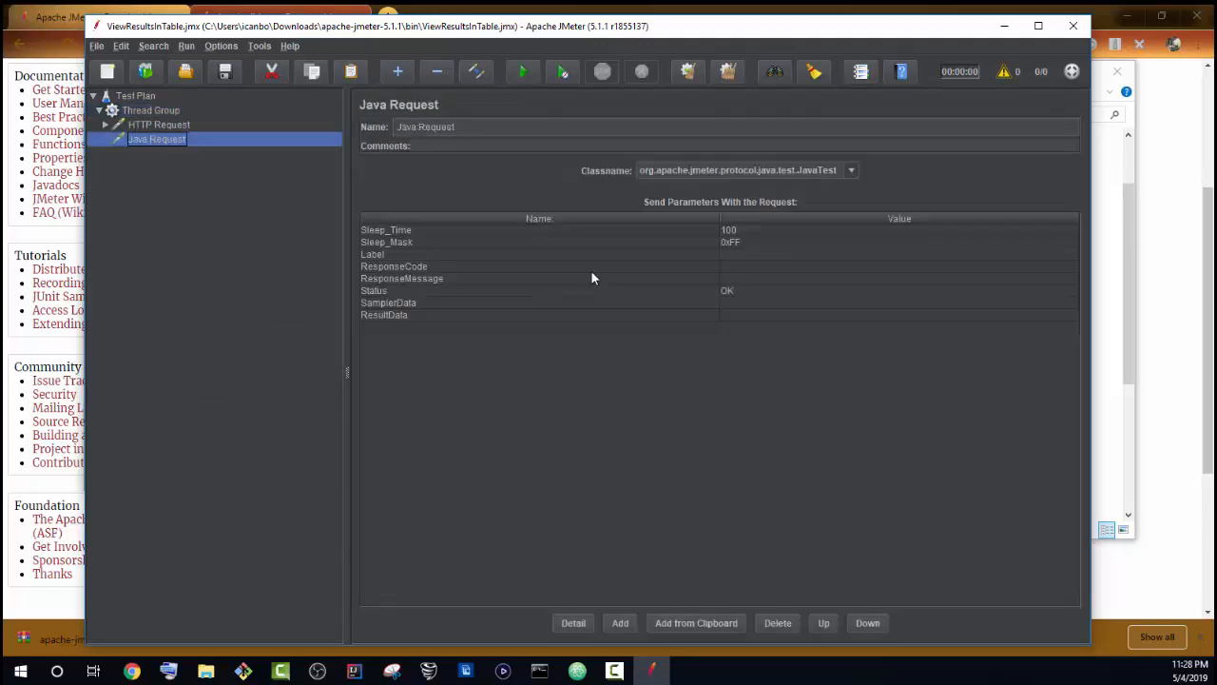
- Look through the available Classname options of the Java Request without changing the selection
{"action": "left_click", "coordinate": [747, 168]}
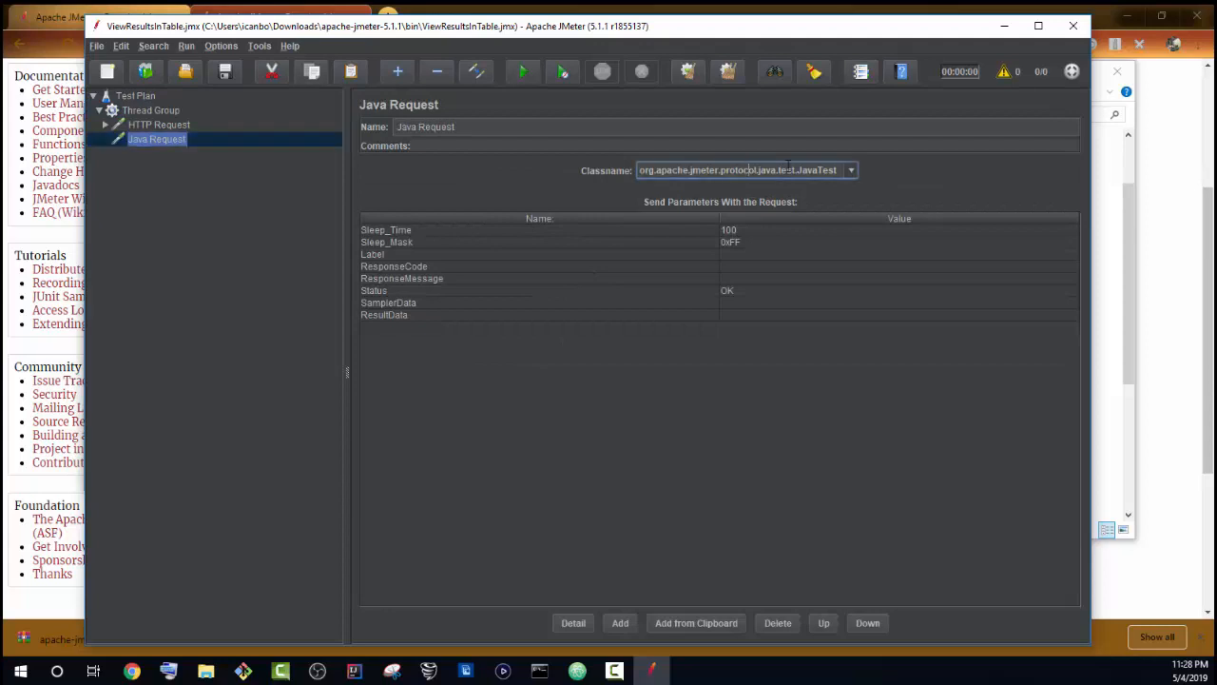
{"action": "left_click", "coordinate": [852, 169]}
{"action": "left_click", "coordinate": [918, 180]}
{"action": "left_click", "coordinate": [849, 171]}
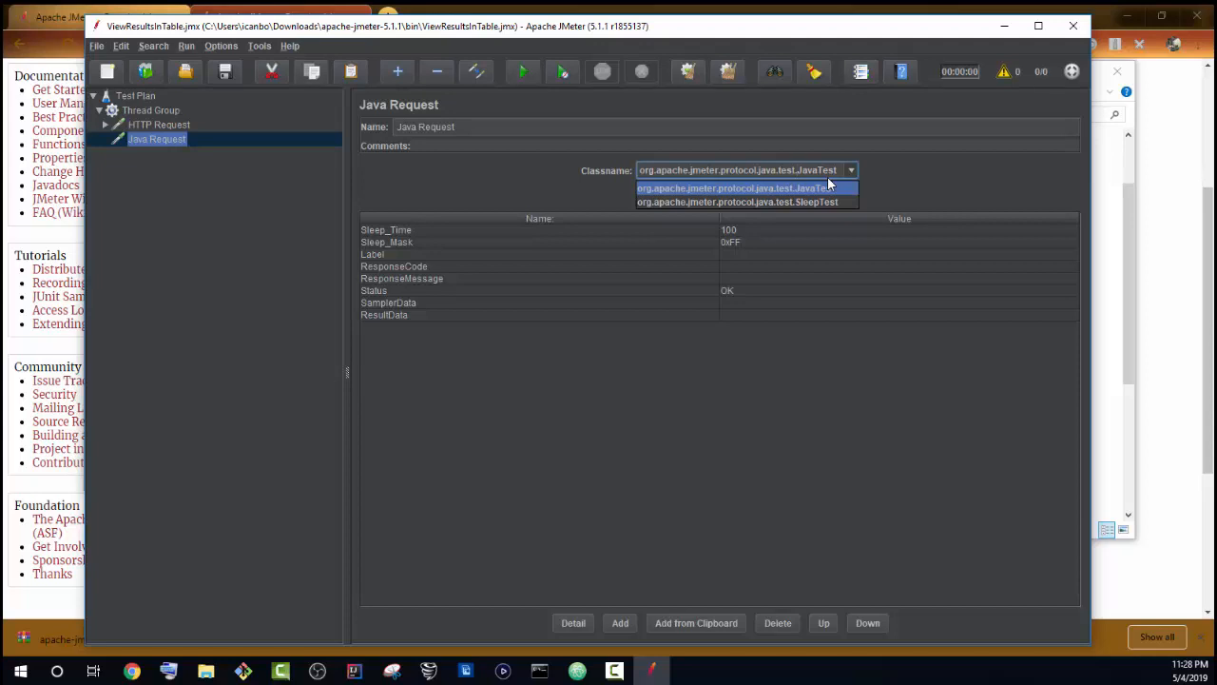
{"action": "left_click", "coordinate": [960, 202]}
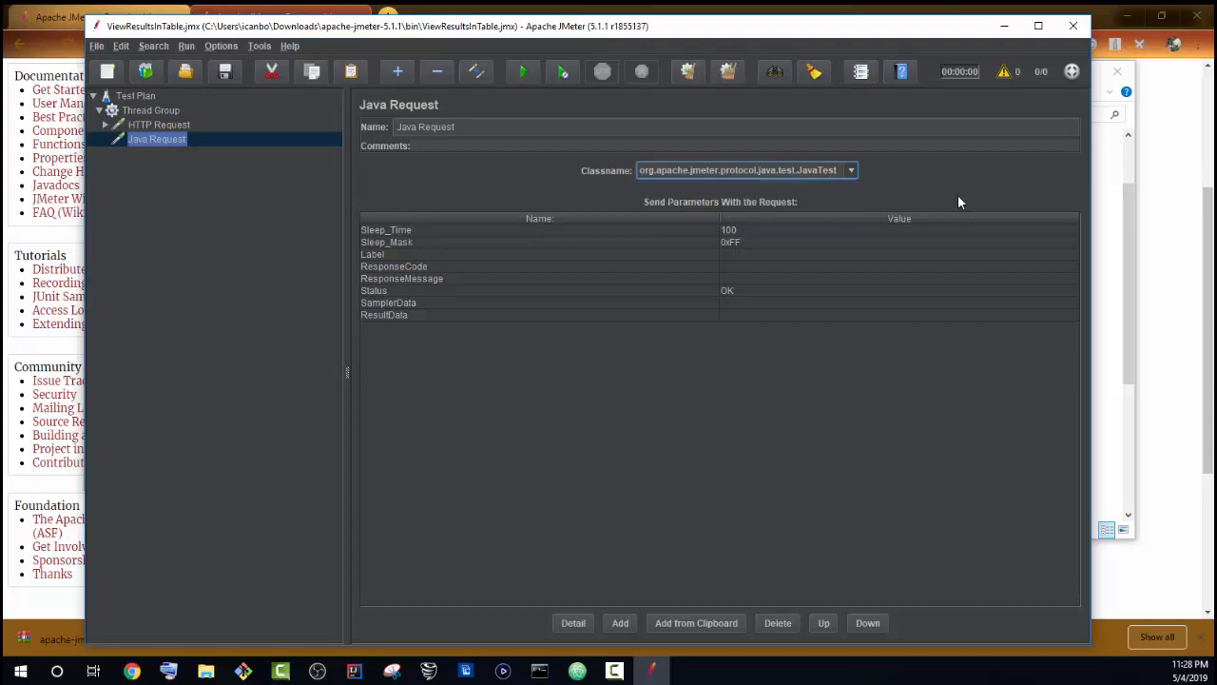
- Compare the HTTP Request and Java Request settings, and exit JMeter without saving the test plan
{"action": "left_click", "coordinate": [159, 125]}
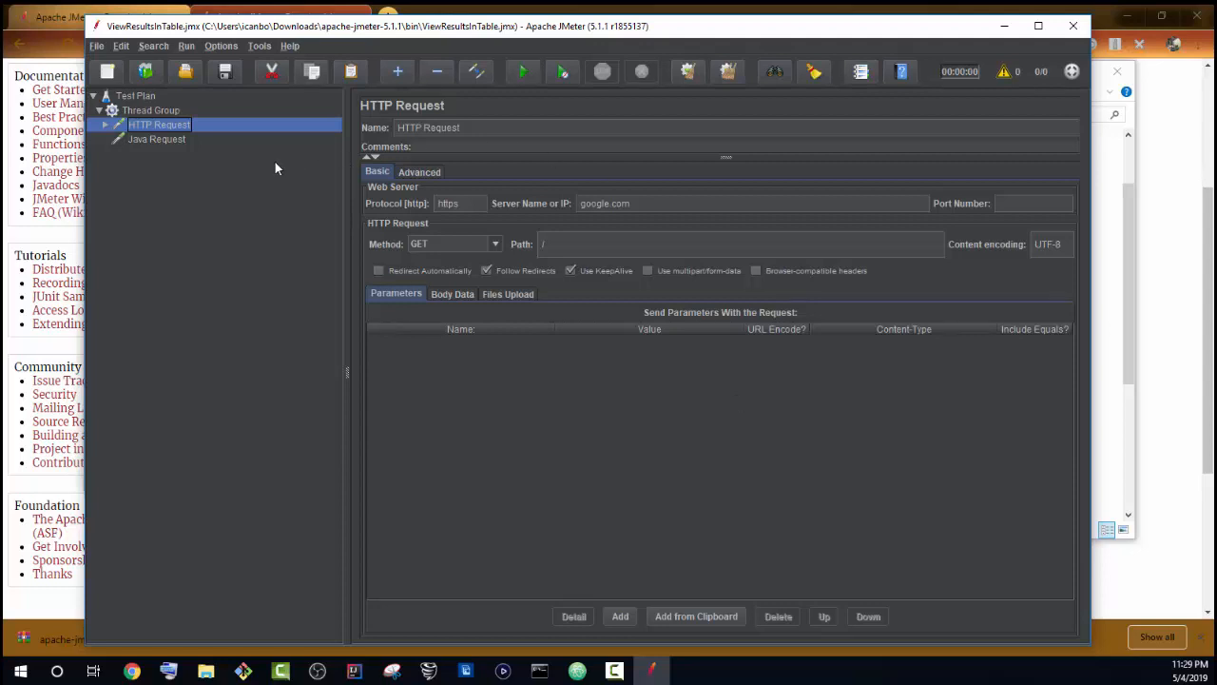
{"action": "left_click", "coordinate": [170, 143]}
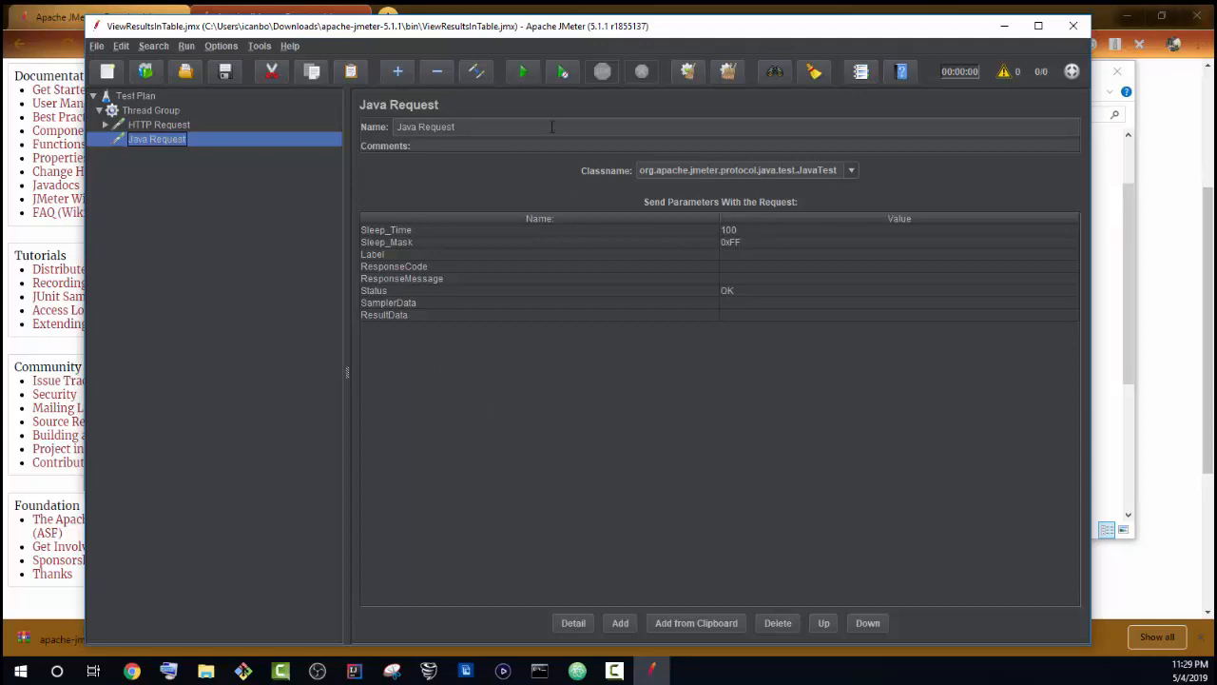
{"action": "left_click", "coordinate": [1063, 32]}
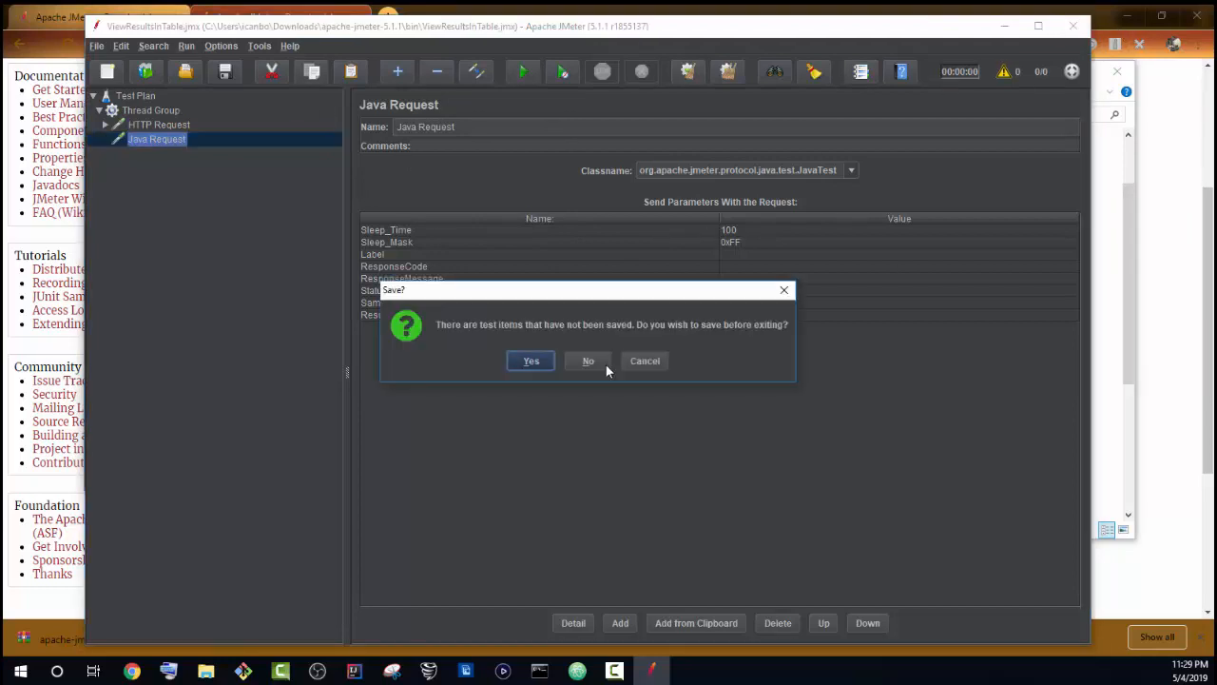
{"action": "left_click", "coordinate": [589, 362]}
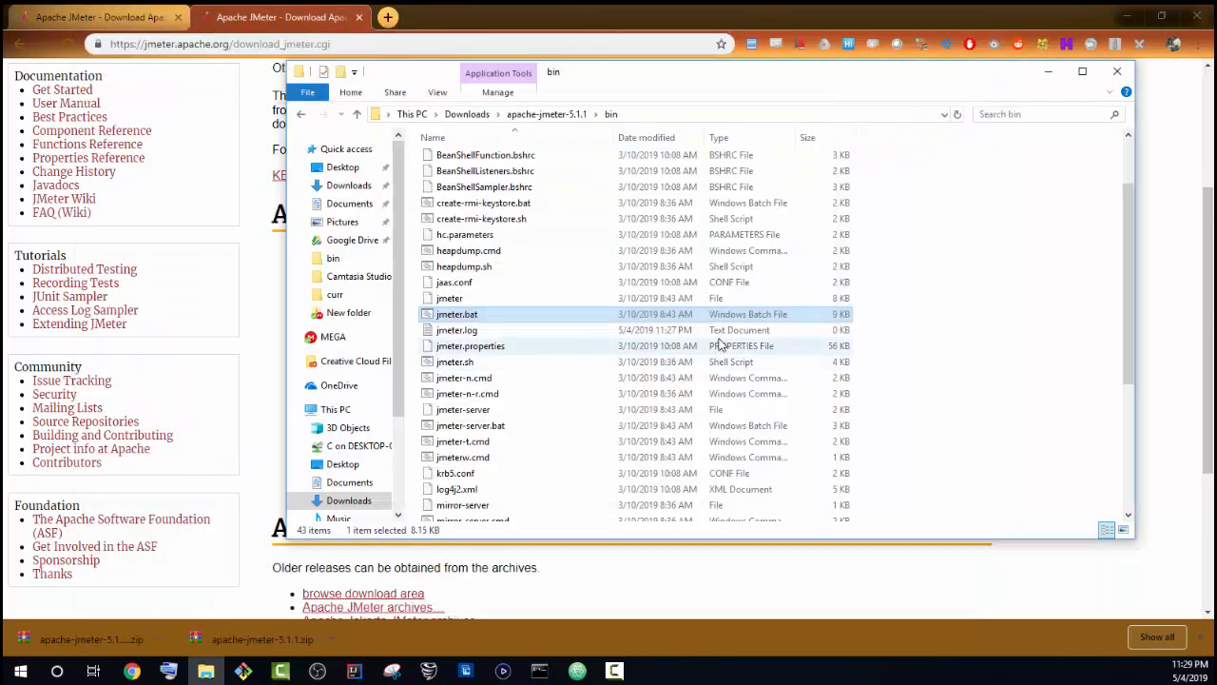
- Open a command prompt in JMeter's bin folder and bring its window into view
{"action": "left_click", "coordinate": [720, 116]}
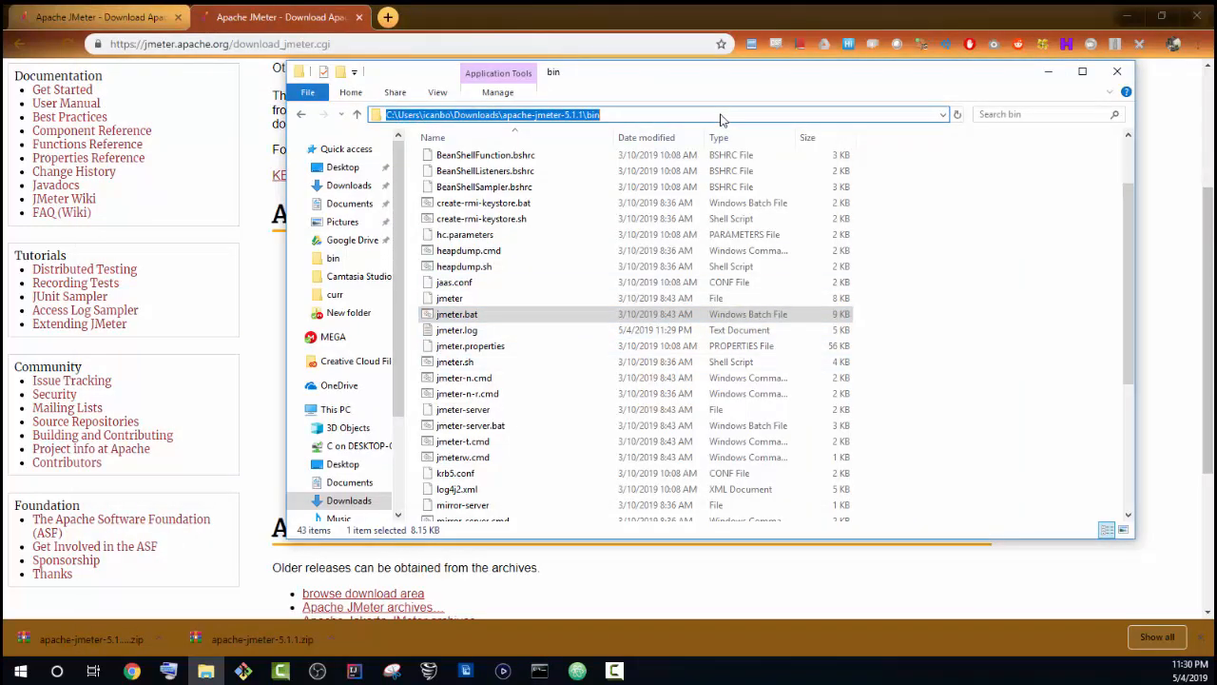
{"action": "type", "text": "cmd"}
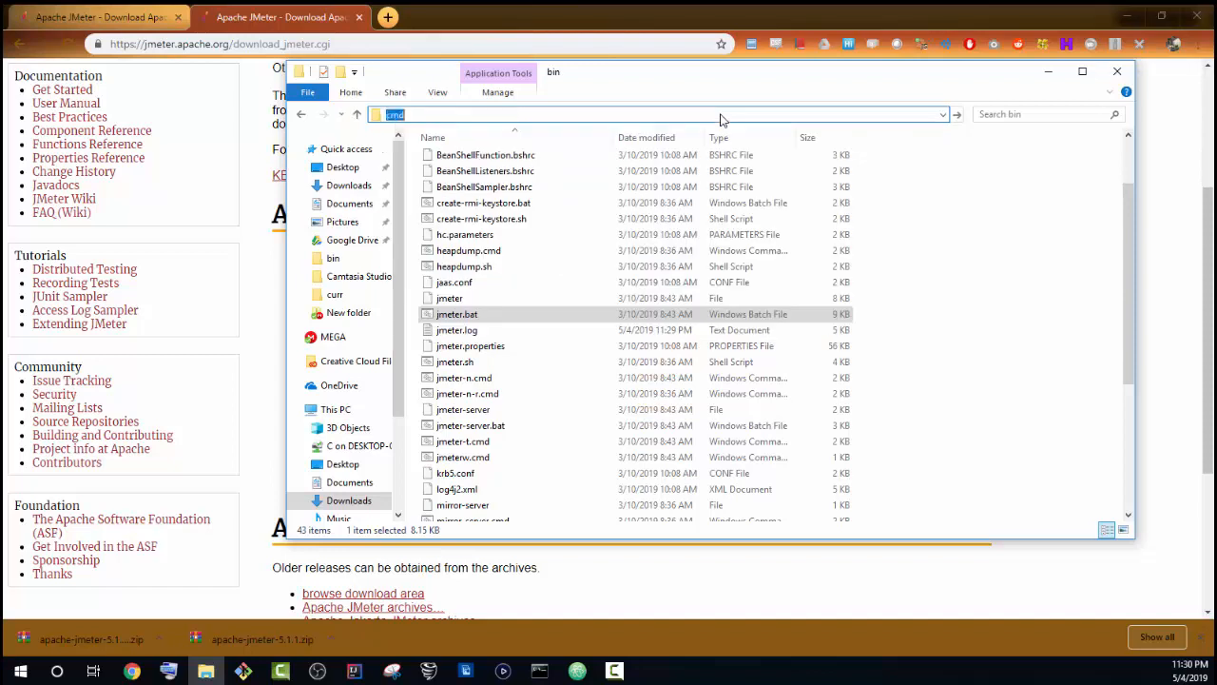
{"action": "key", "text": "Return"}
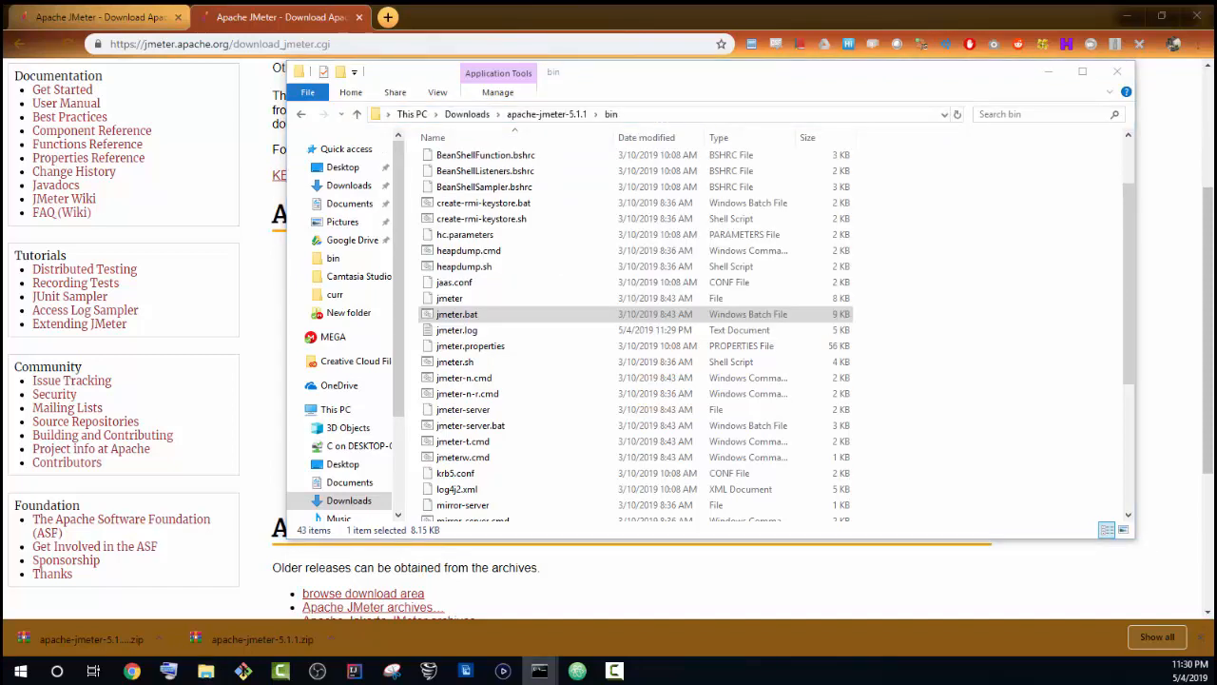
{"action": "left_click_drag", "start_coordinate": [2, 81], "coordinate": [875, 112]}
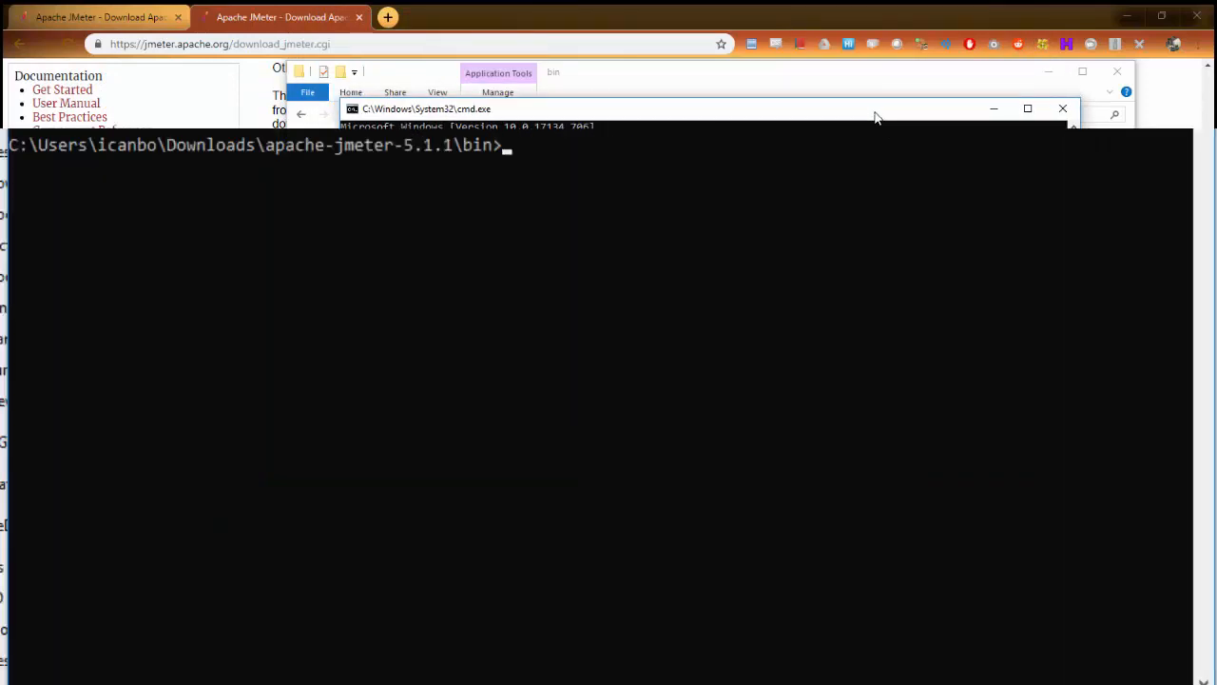
- Run the test plan in non-GUI mode with jmeter -n -t "ViewResultsInTable.jmx" -l ResultsFile.jtl -j RunLogFile.jtl
{"action": "type", "text": "jmeter -n -t "}
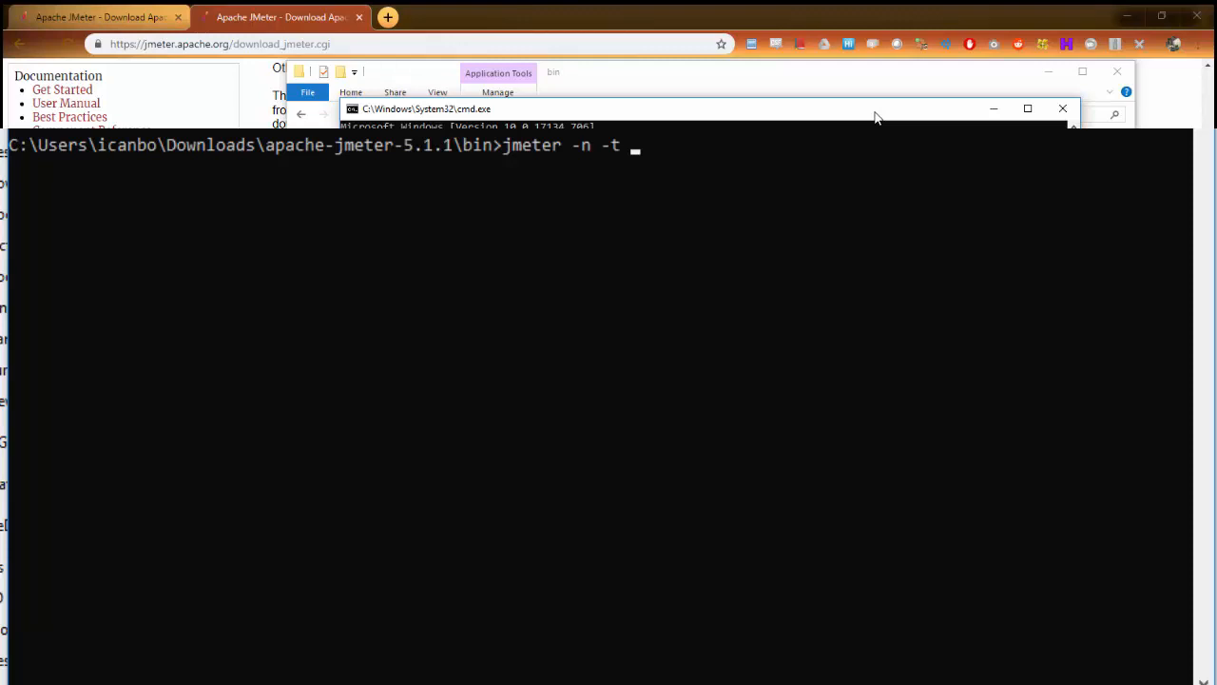
{"action": "type", "text": "\"ViewResults"}
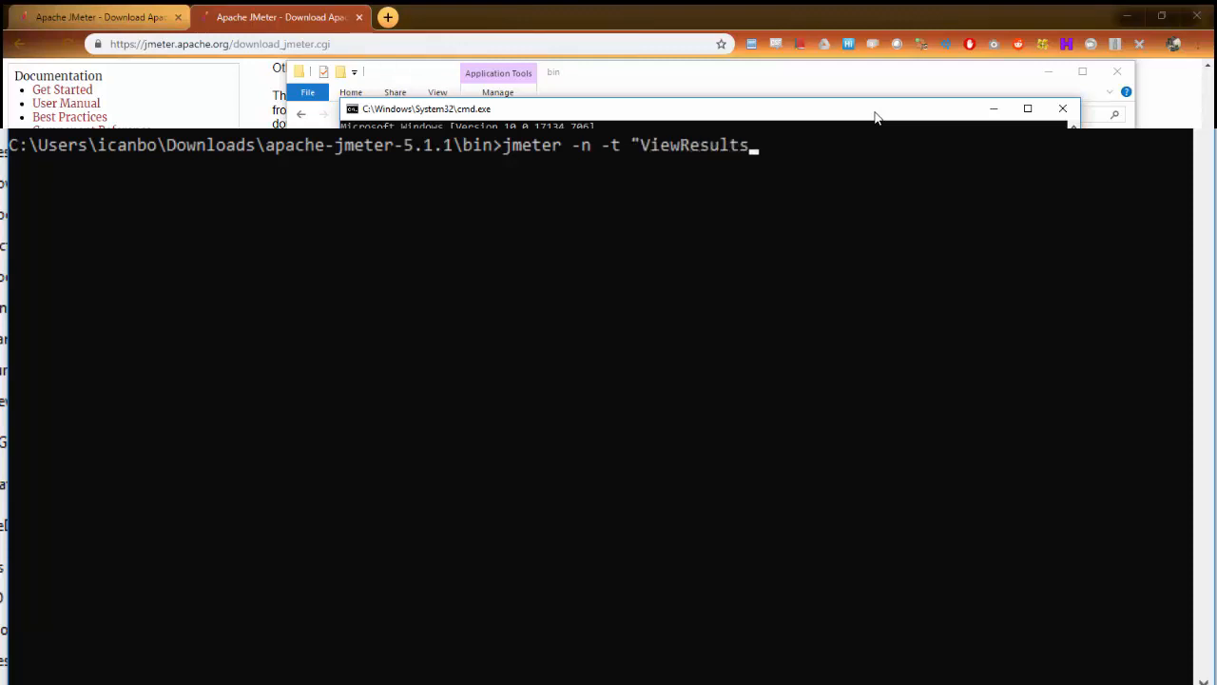
{"action": "type", "text": "InTable.jmx\""}
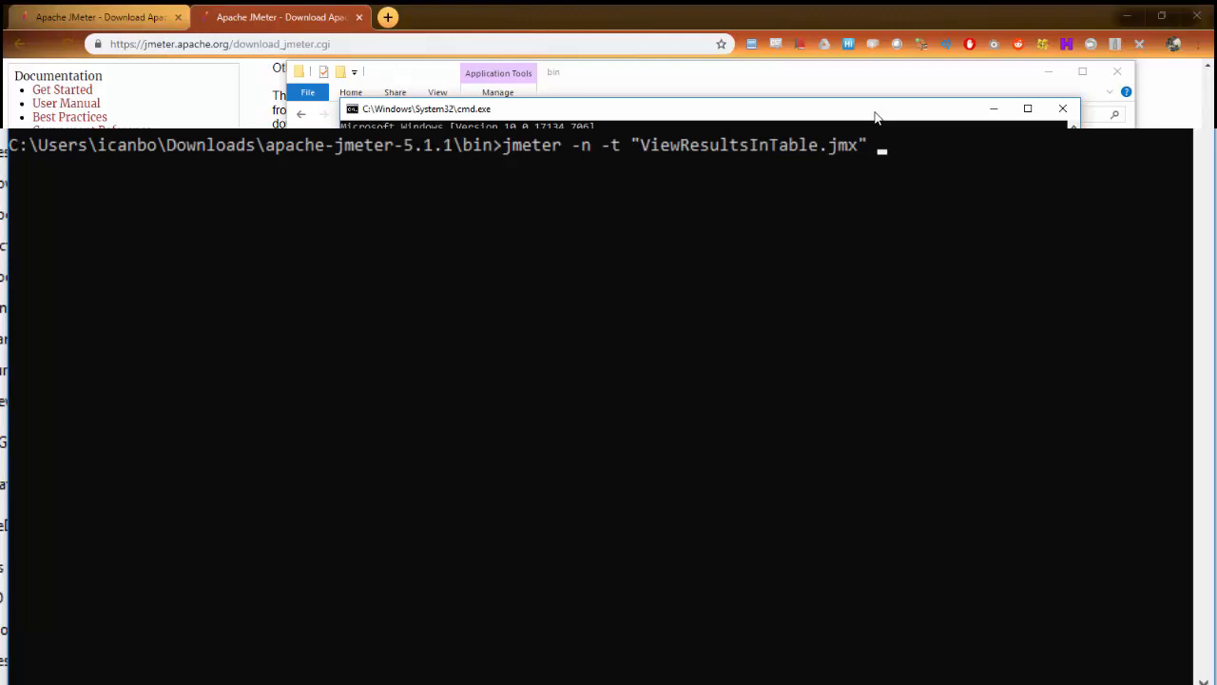
{"action": "type", "text": "-"}
{"action": "type", "text": "l Result"}
{"action": "type", "text": "s"}
{"action": "type", "text": "f"}
{"action": "key", "text": "BackSpace"}
{"action": "type", "text": "Fil"}
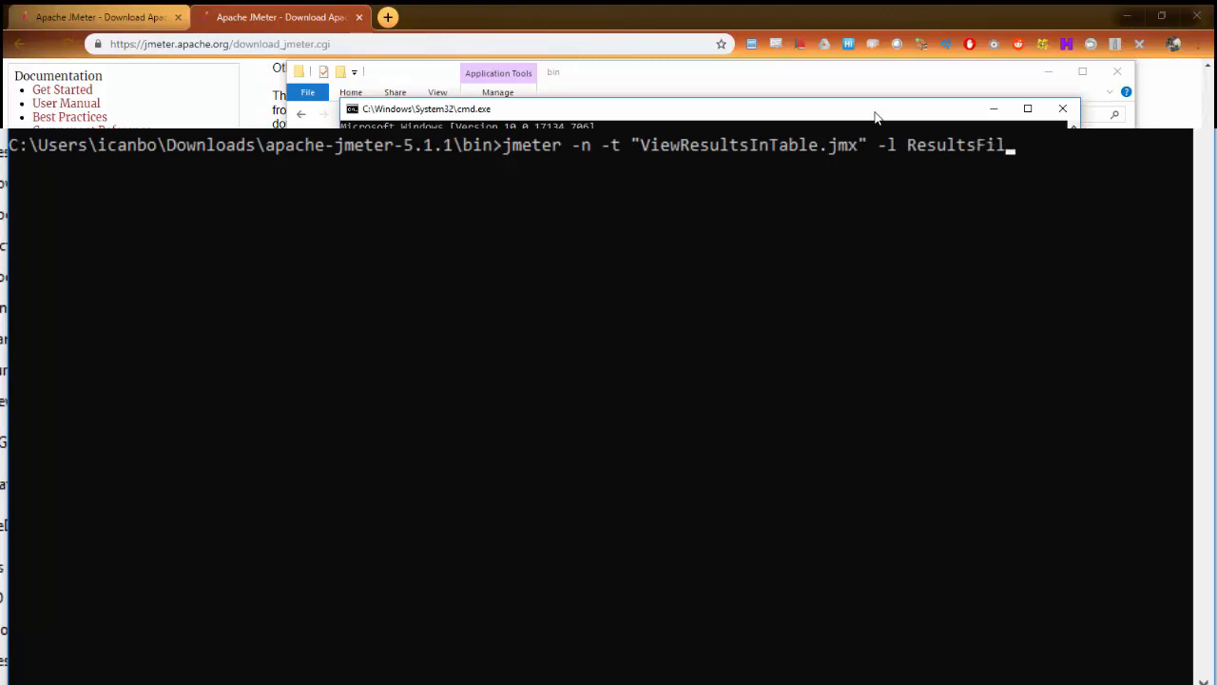
{"action": "type", "text": "e.jtl -"}
{"action": "type", "text": "j Run"}
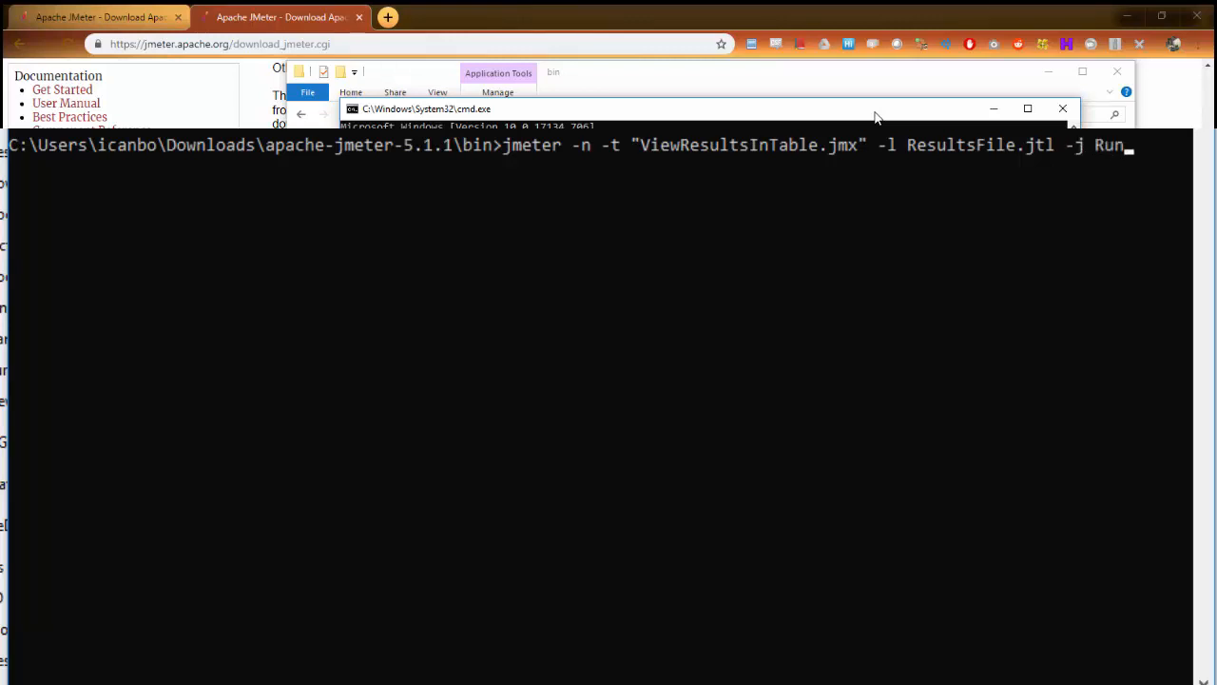
{"action": "type", "text": "LogFile.jtl"}
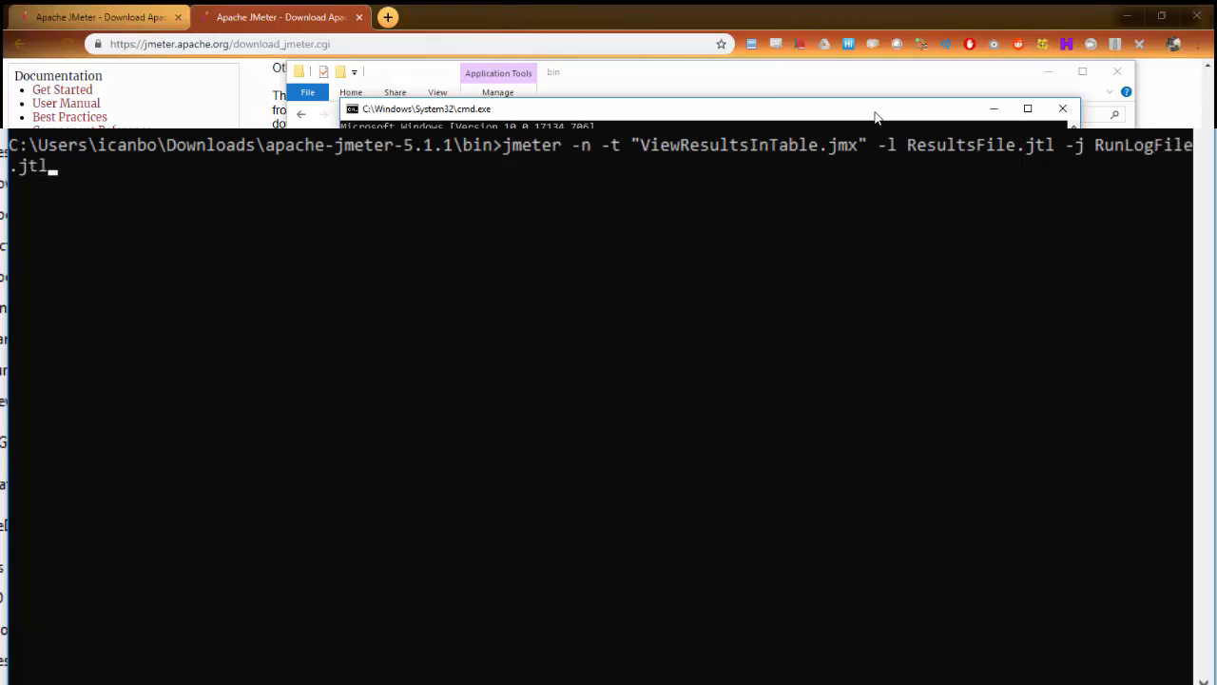
{"action": "key", "text": "Return"}
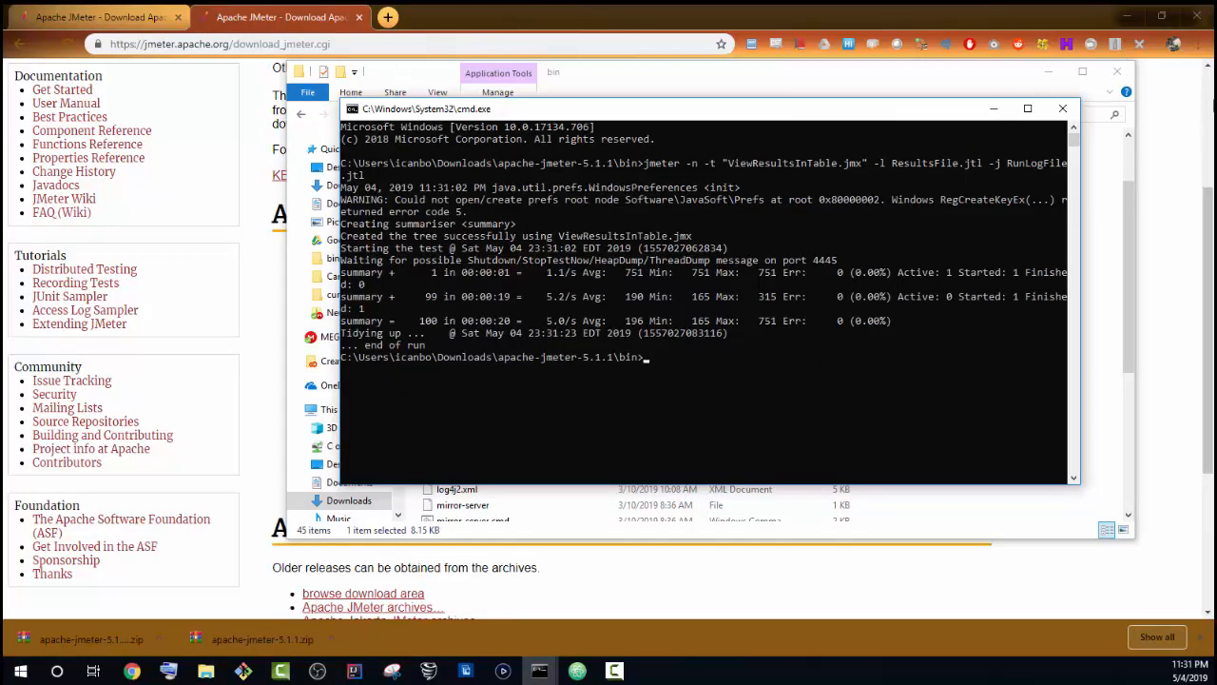
- Return to the bin folder in File Explorer and look for ResultsFile.jtl and RunLogFile.jtl
{"action": "left_click", "coordinate": [1111, 242]}
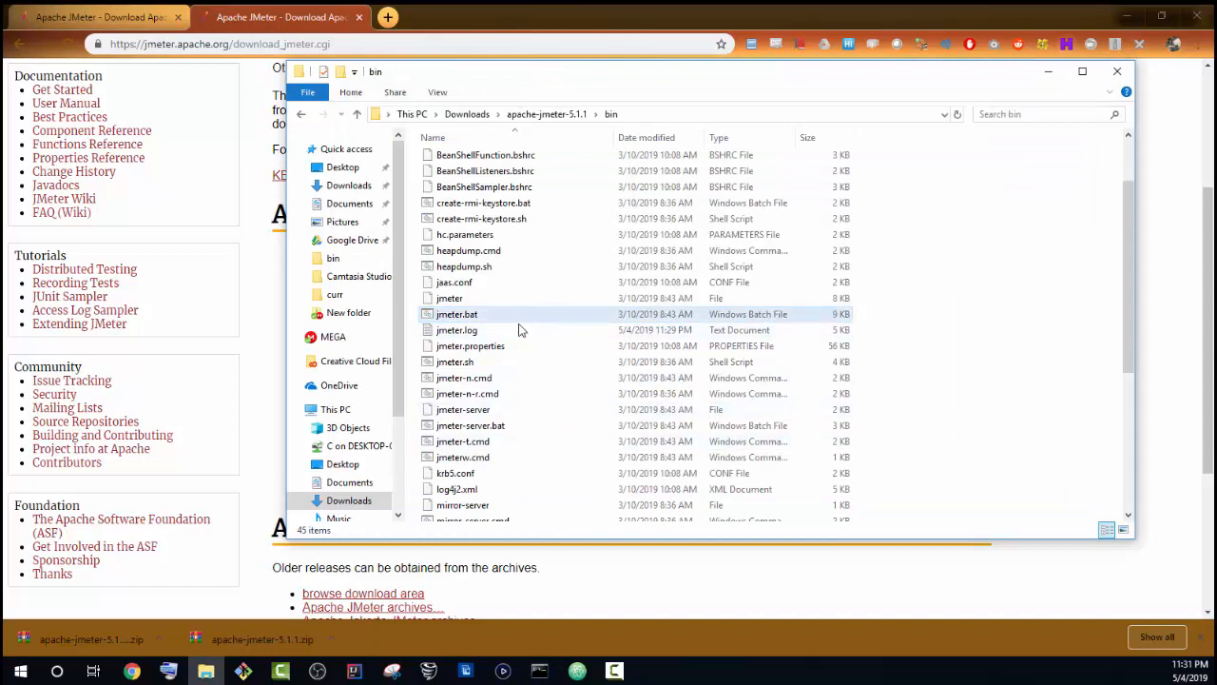
{"action": "scroll", "coordinate": [521, 358], "scroll_direction": "down", "scroll_amount": 5}
{"action": "scroll", "coordinate": [521, 357], "scroll_direction": "down", "scroll_amount": 1}
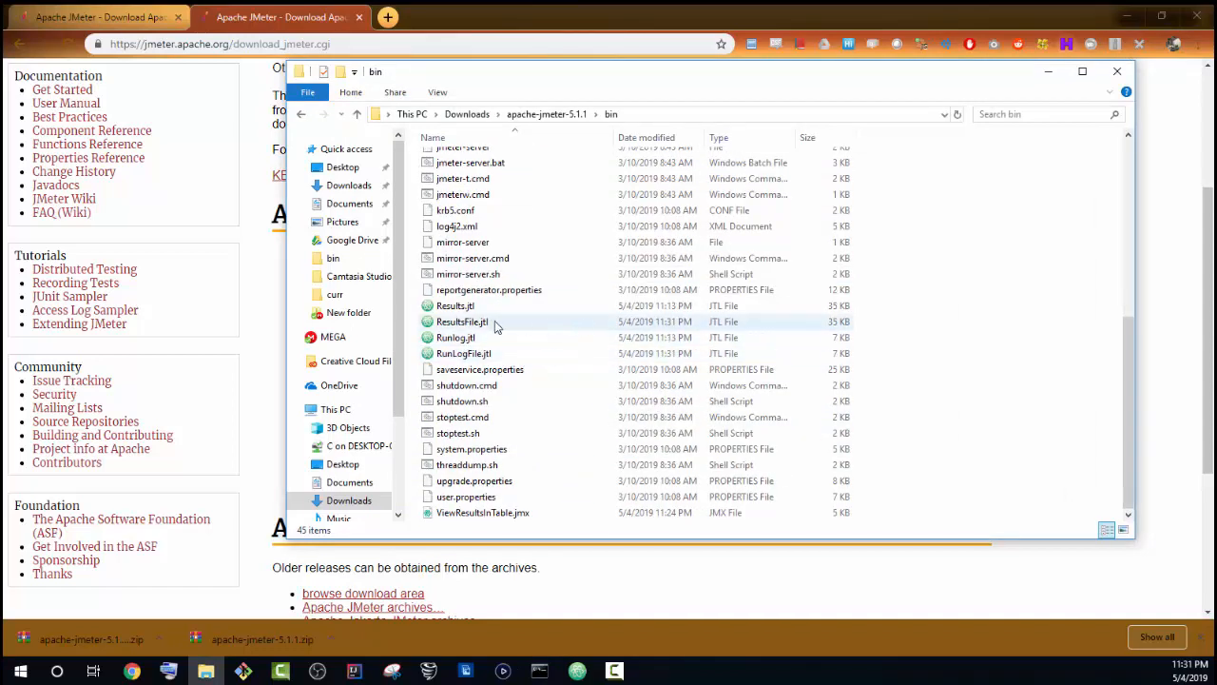
- Open ResultsFile.jtl in the text editor, look through its logged request rows, and minimize the editor
{"action": "left_click", "coordinate": [466, 324]}
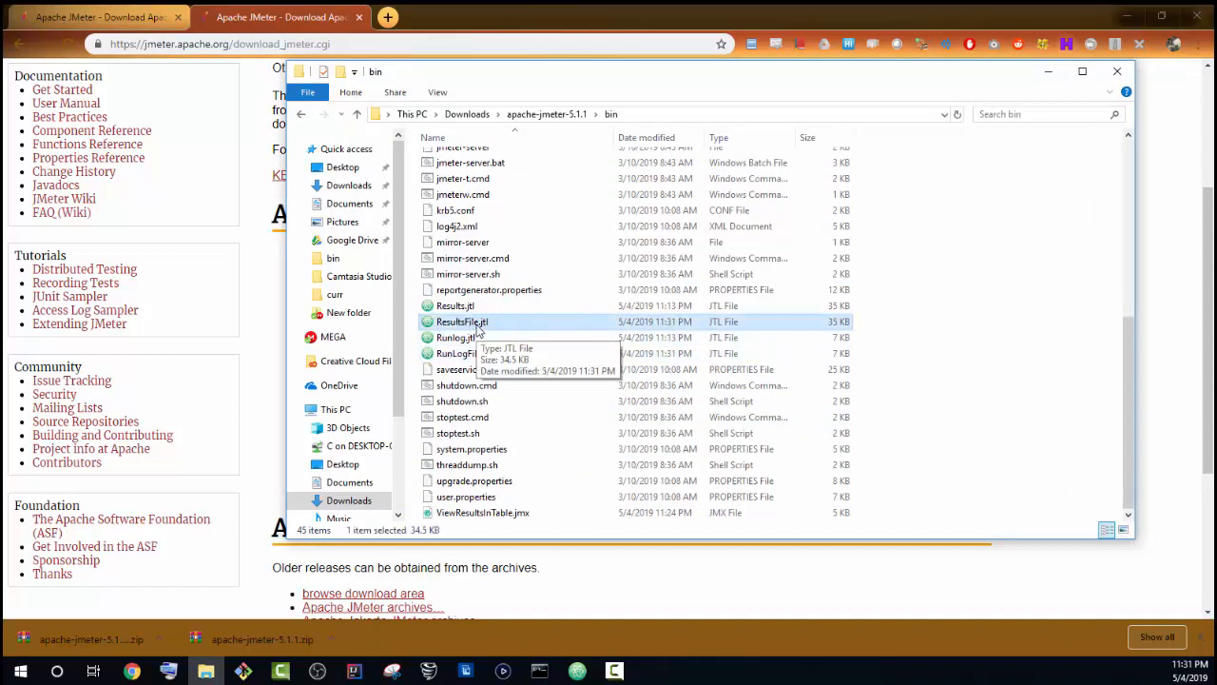
{"action": "double_click", "coordinate": [476, 322]}
{"action": "scroll", "coordinate": [476, 319], "scroll_direction": "down", "scroll_amount": 5}
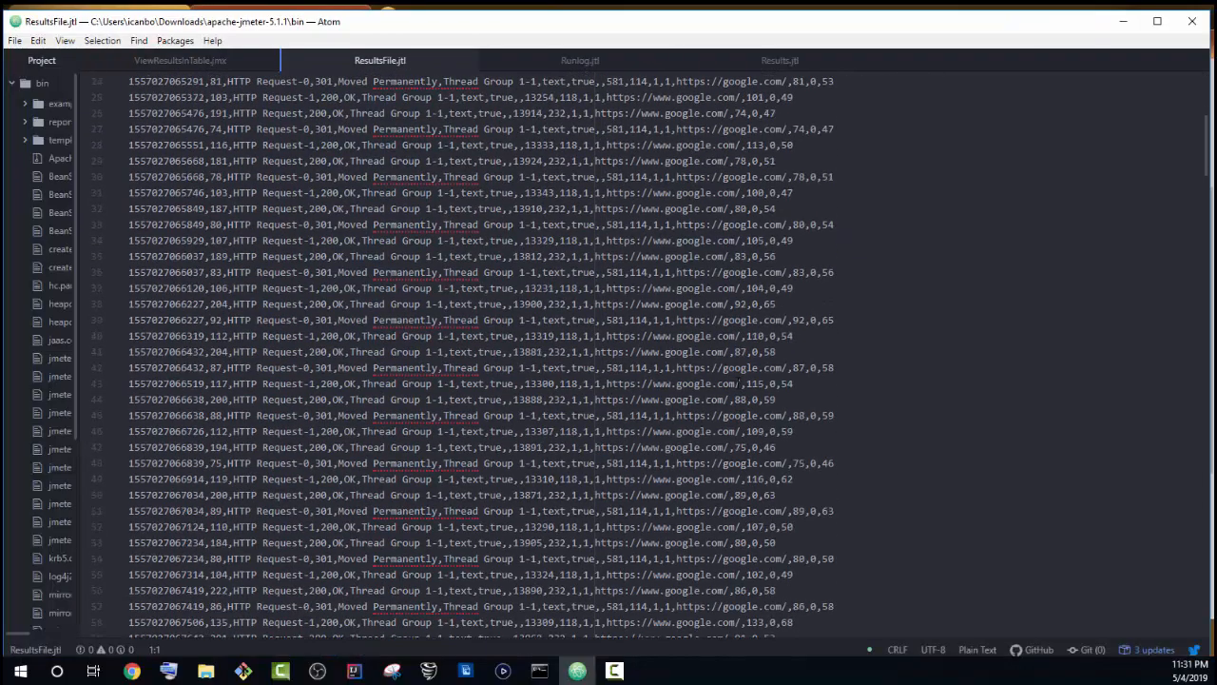
{"action": "scroll", "coordinate": [738, 390], "scroll_direction": "down", "scroll_amount": 12}
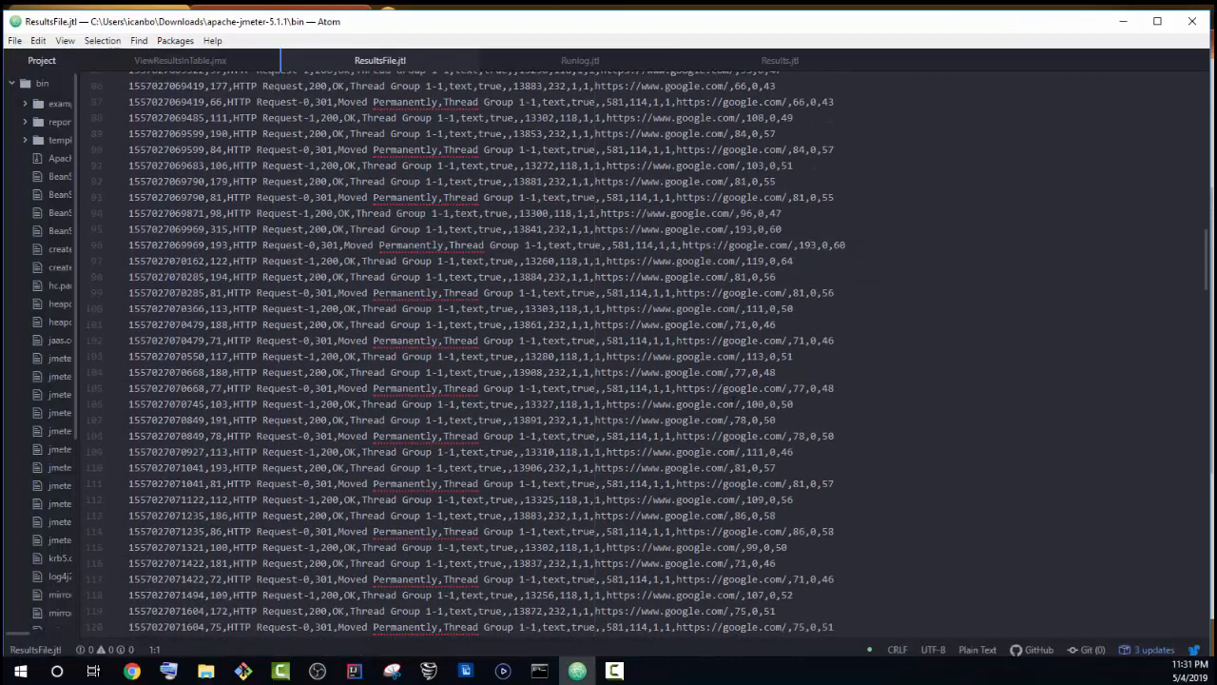
{"action": "scroll", "coordinate": [475, 352], "scroll_direction": "down", "scroll_amount": 6}
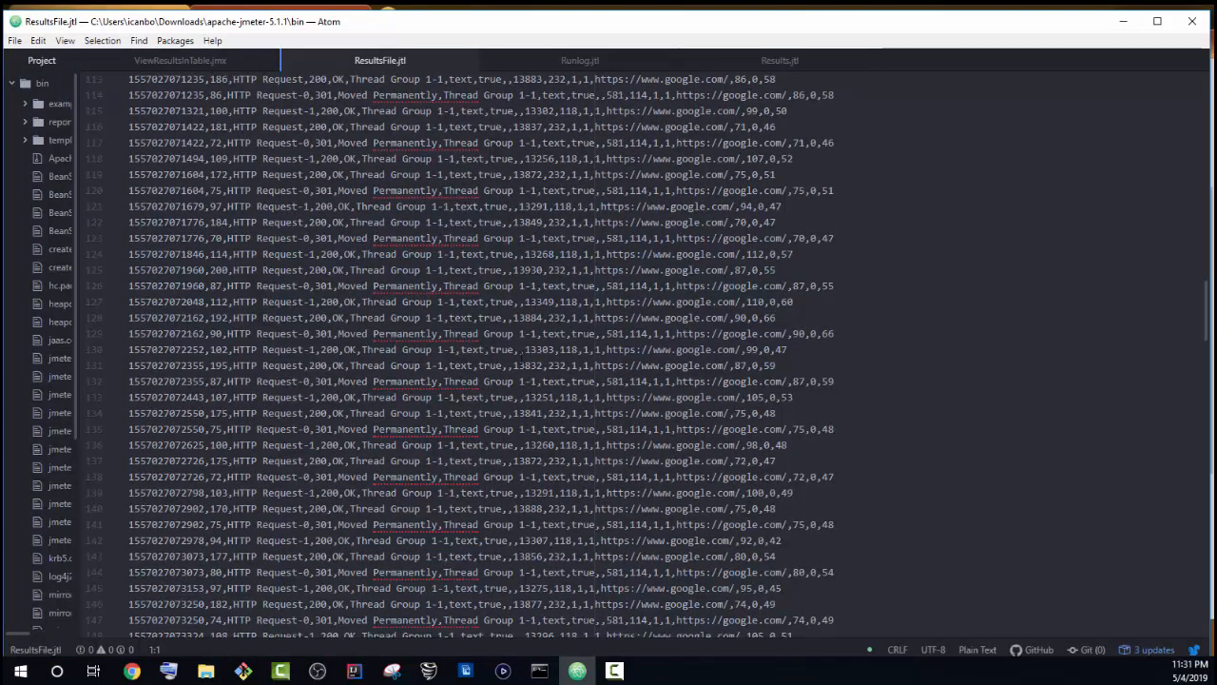
{"action": "scroll", "coordinate": [476, 352], "scroll_direction": "down", "scroll_amount": 5}
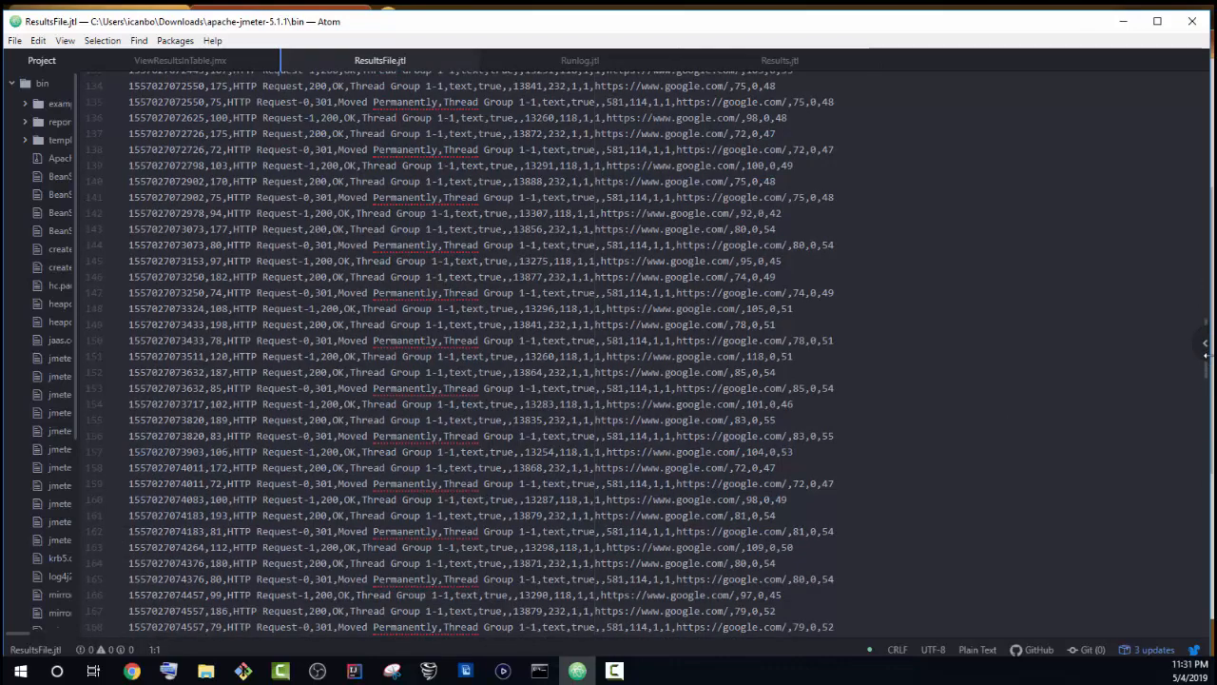
{"action": "scroll", "coordinate": [856, 476], "scroll_direction": "down", "scroll_amount": 2}
{"action": "left_click_drag", "start_coordinate": [855, 510], "coordinate": [514, 7]}
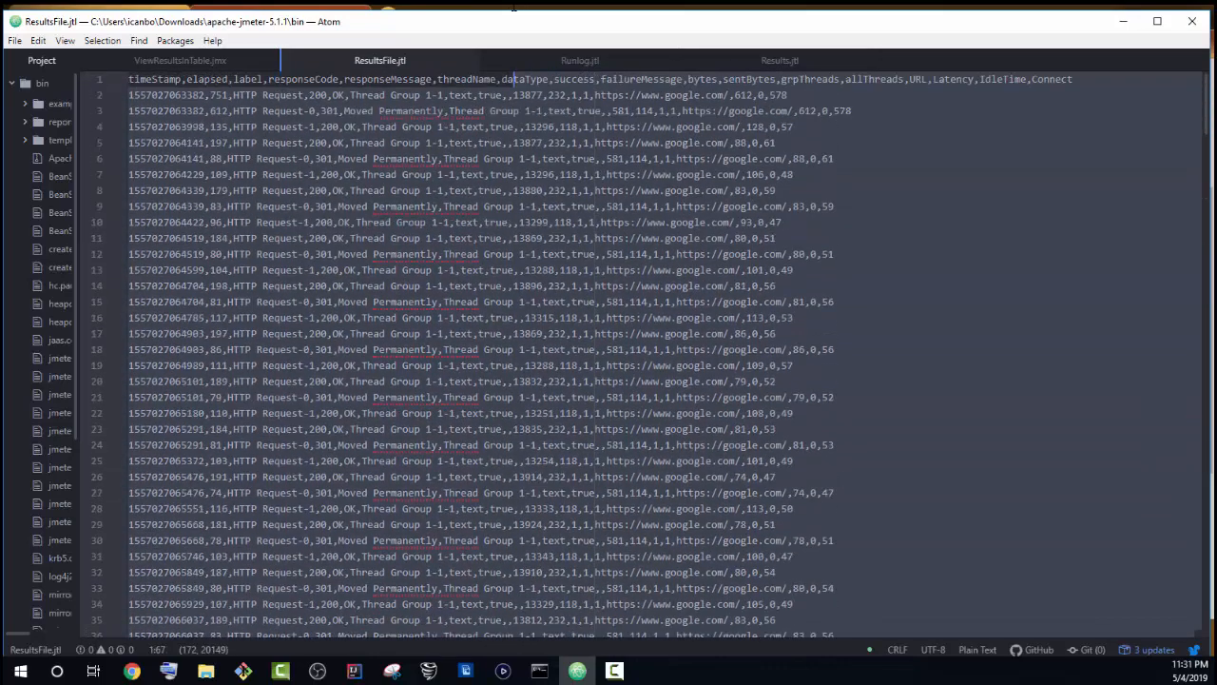
{"action": "left_click", "coordinate": [688, 380]}
{"action": "scroll", "coordinate": [688, 380], "scroll_direction": "down", "scroll_amount": 3}
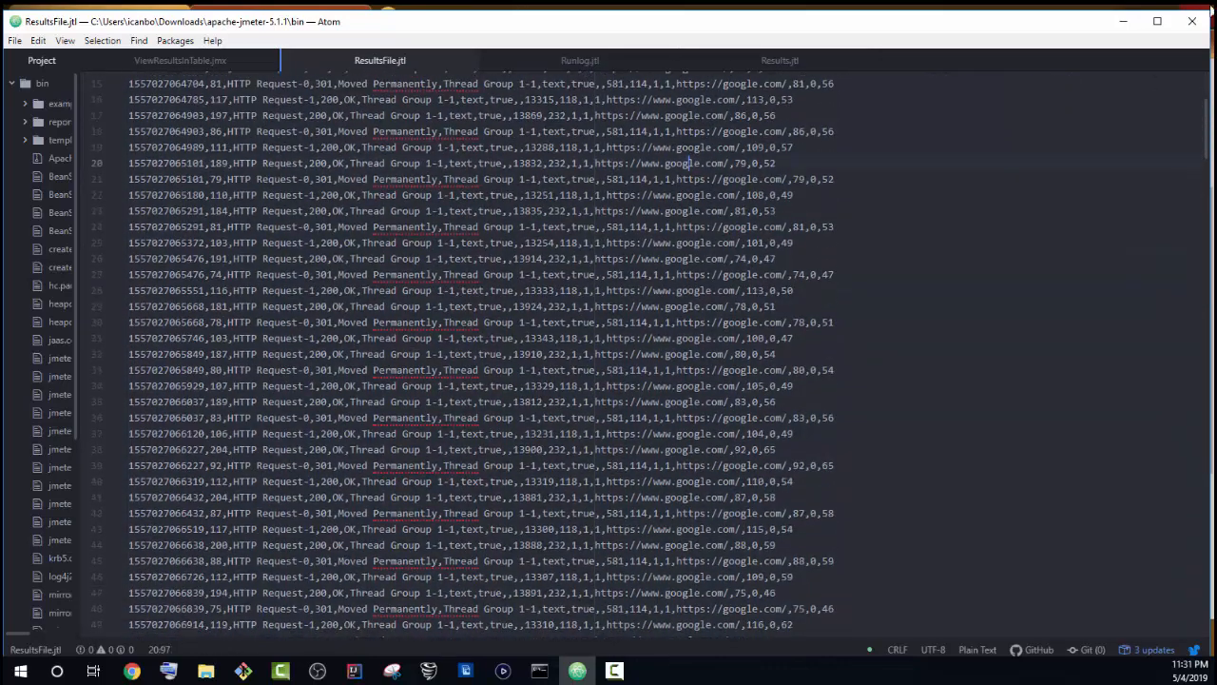
{"action": "left_click", "coordinate": [1123, 20]}
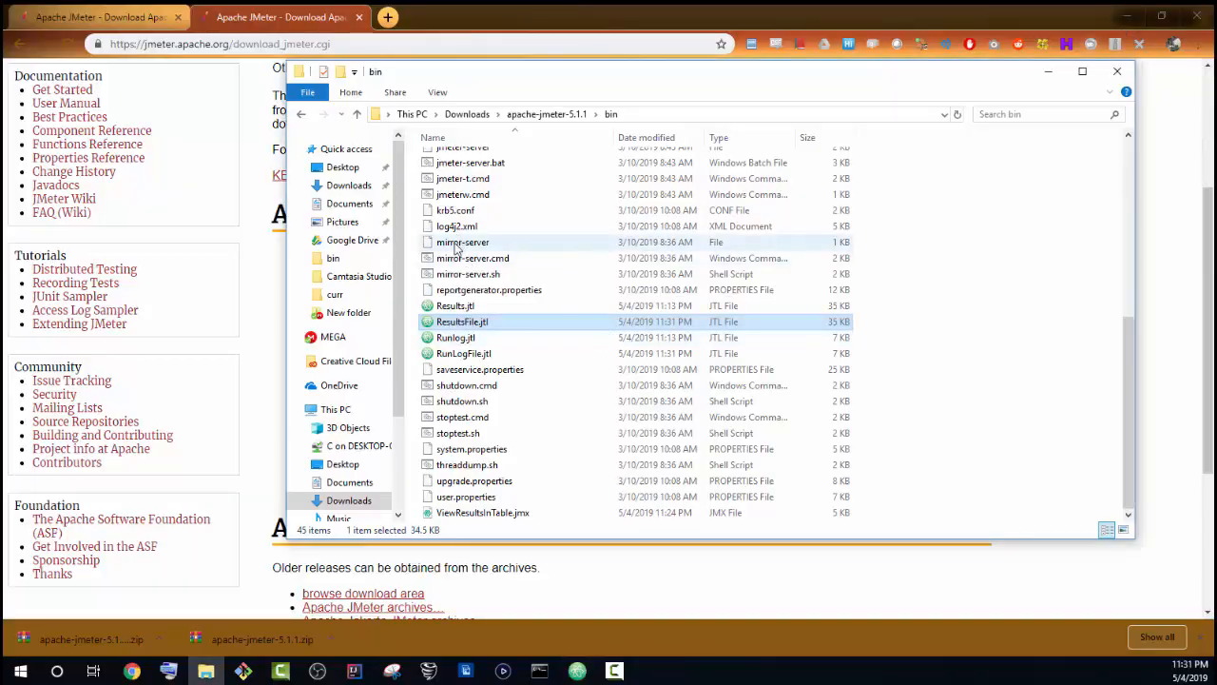
- Start JMeter from jmeter.bat in the bin folder
{"action": "scroll", "coordinate": [452, 258], "scroll_direction": "up", "scroll_amount": 1}
{"action": "scroll", "coordinate": [433, 290], "scroll_direction": "up", "scroll_amount": 6}
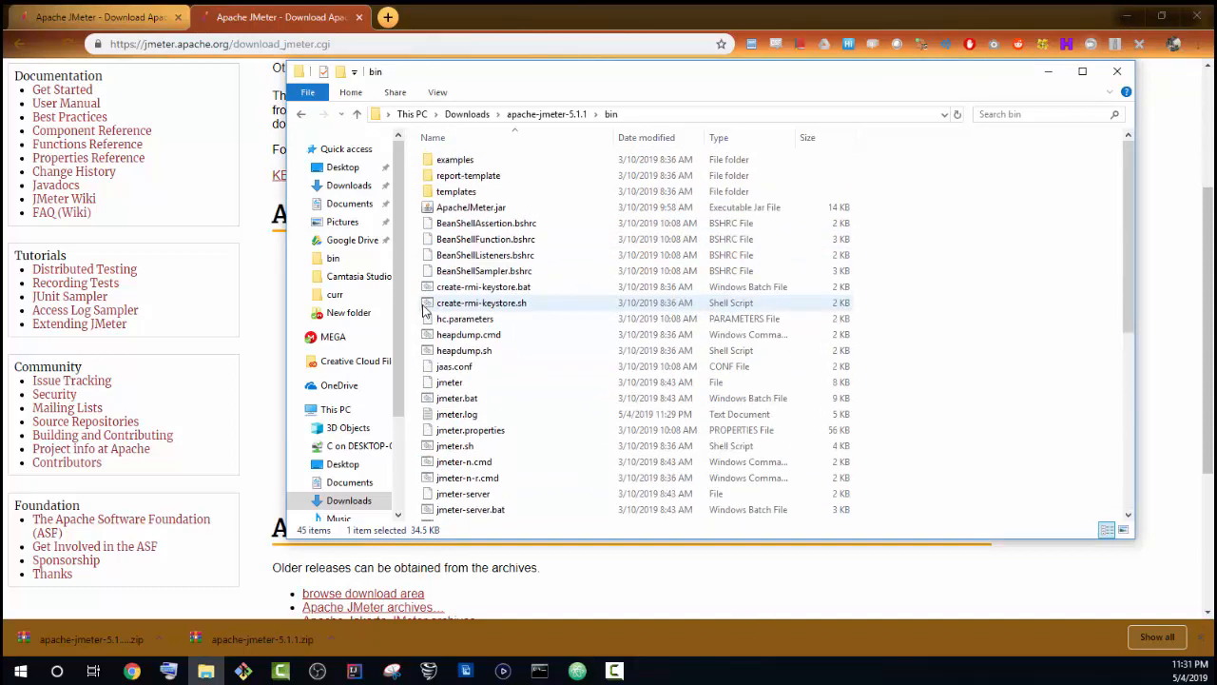
{"action": "double_click", "coordinate": [491, 406]}
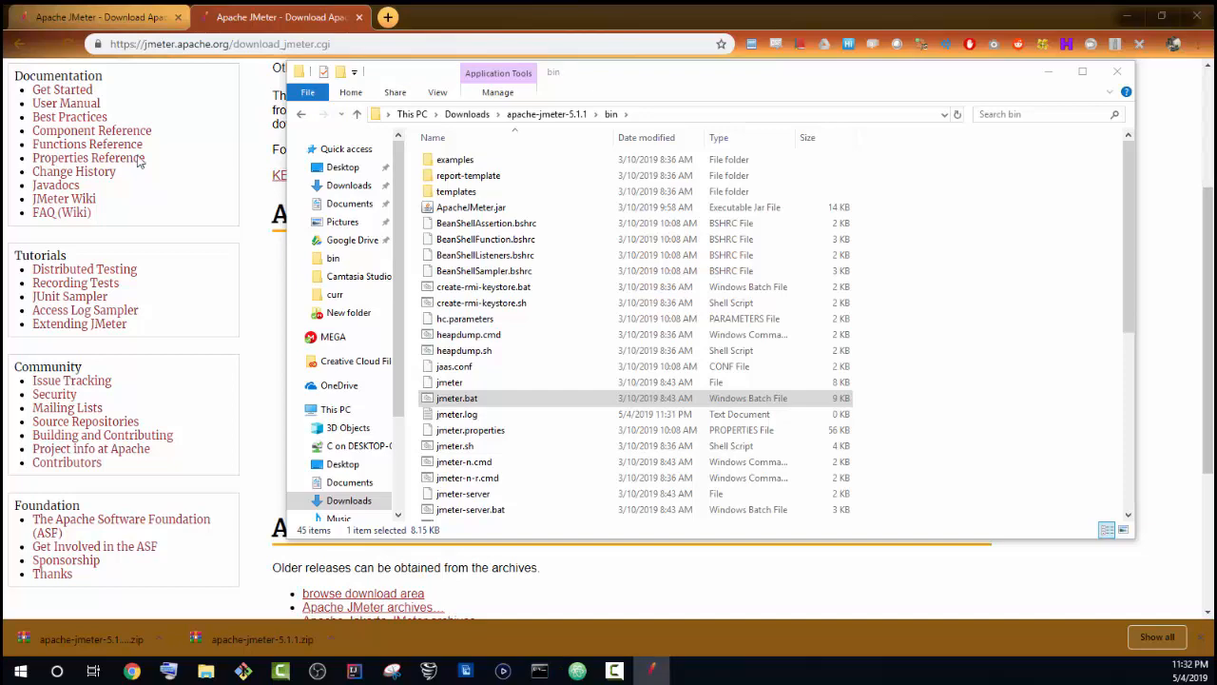
{"action": "left_click_drag", "start_coordinate": [139, 161], "coordinate": [628, 30]}
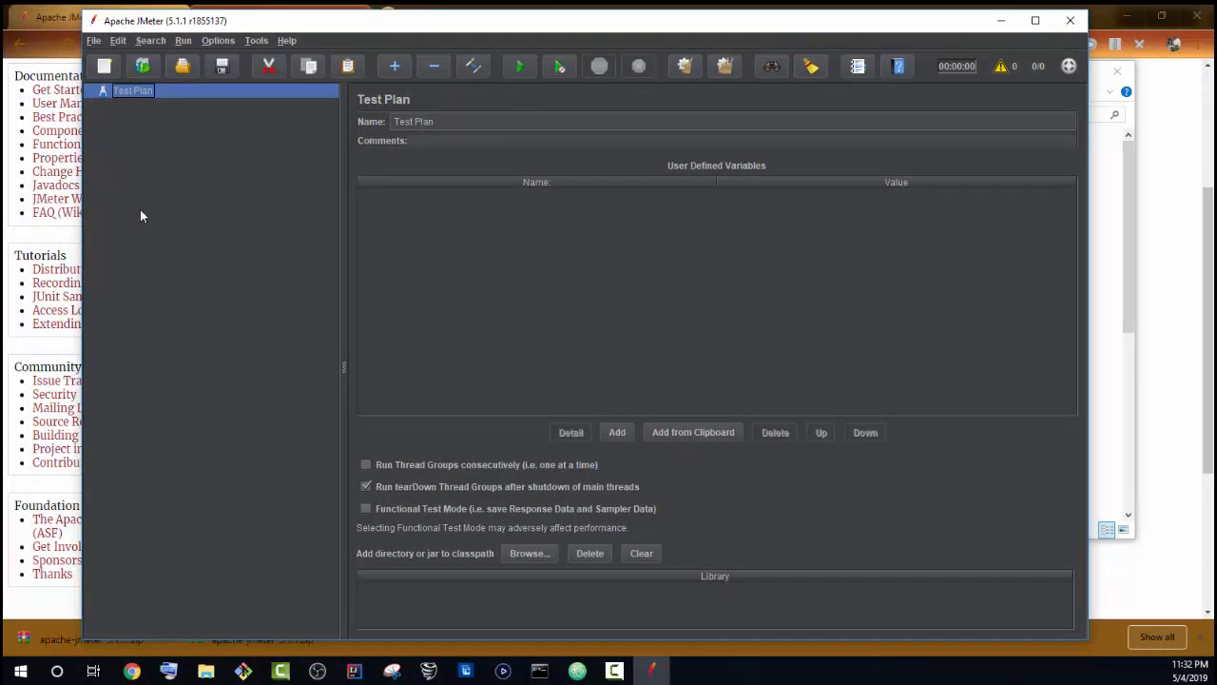
- Open the saved test plan ViewResultsInTable.jmx in JMeter
{"action": "right_click", "coordinate": [140, 88]}
{"action": "mouse_move", "coordinate": [215, 99]}
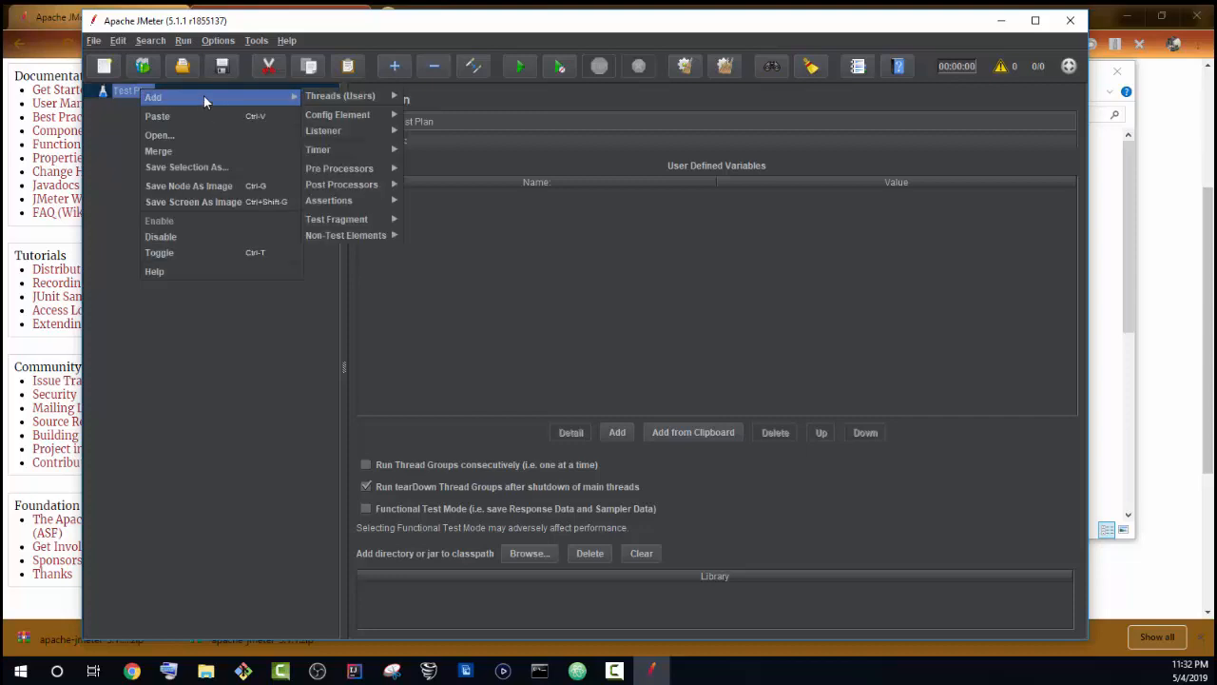
{"action": "left_click", "coordinate": [94, 40]}
{"action": "left_click", "coordinate": [103, 90]}
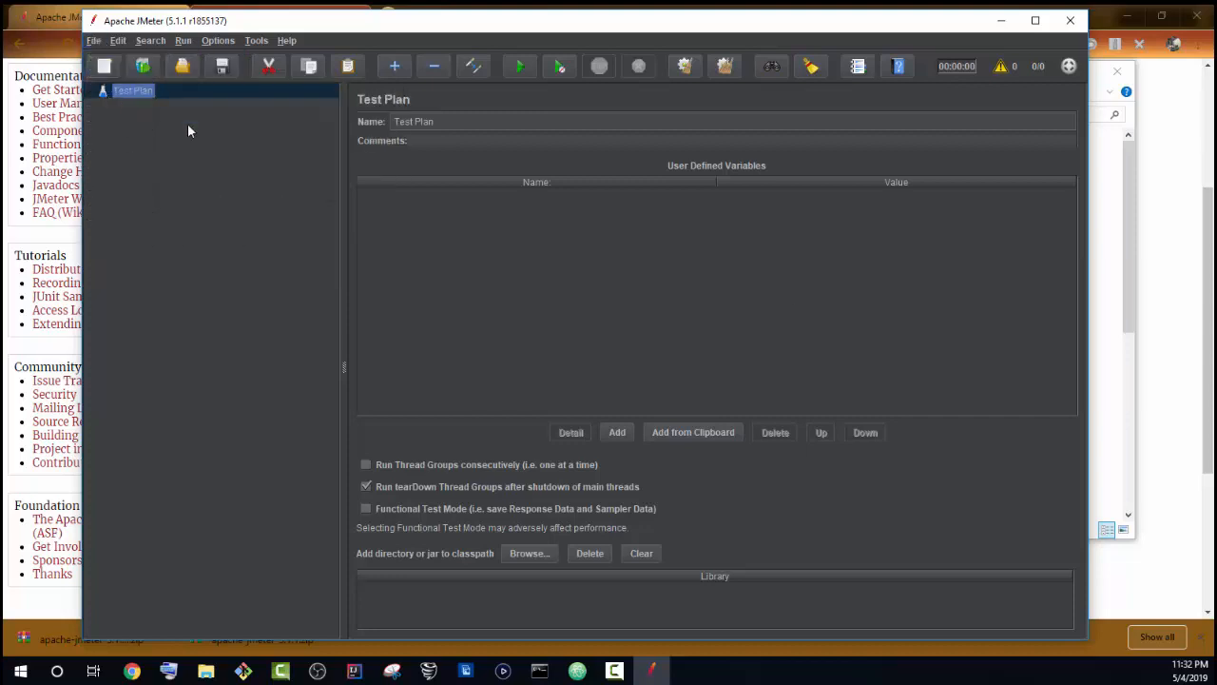
{"action": "double_click", "coordinate": [449, 309]}
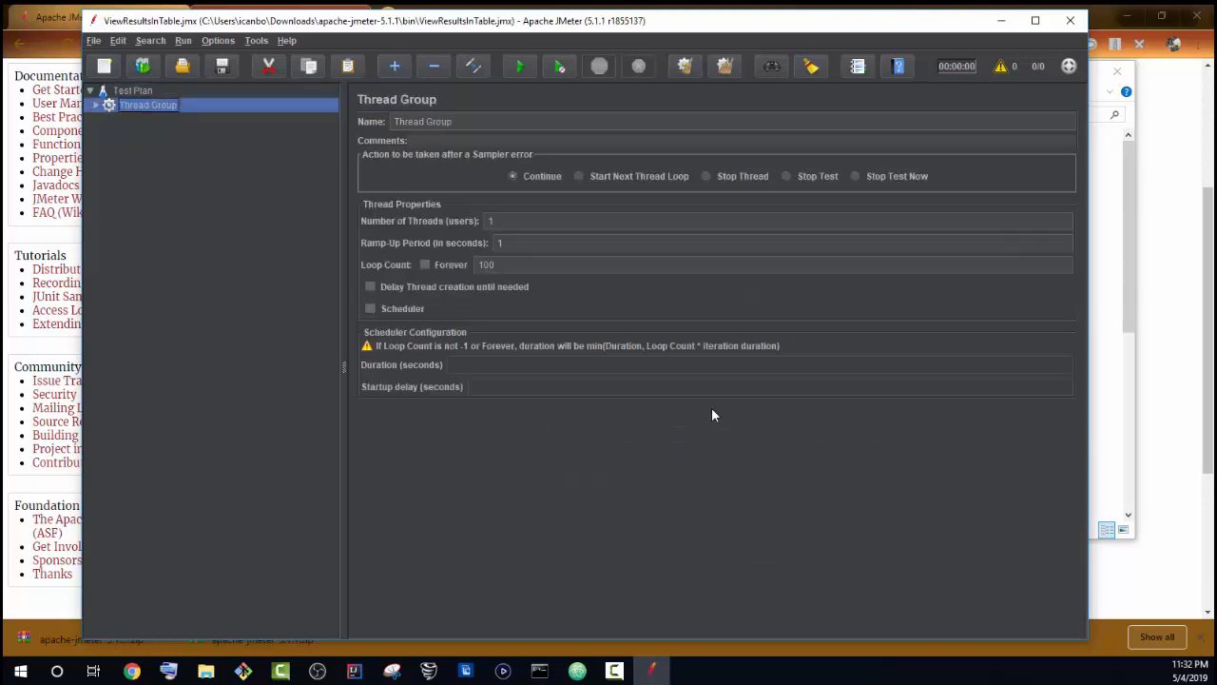
- Expand the Thread Group and HTTP Request nodes and show the View Results in Table listener
{"action": "left_click", "coordinate": [90, 92]}
{"action": "left_click", "coordinate": [89, 90]}
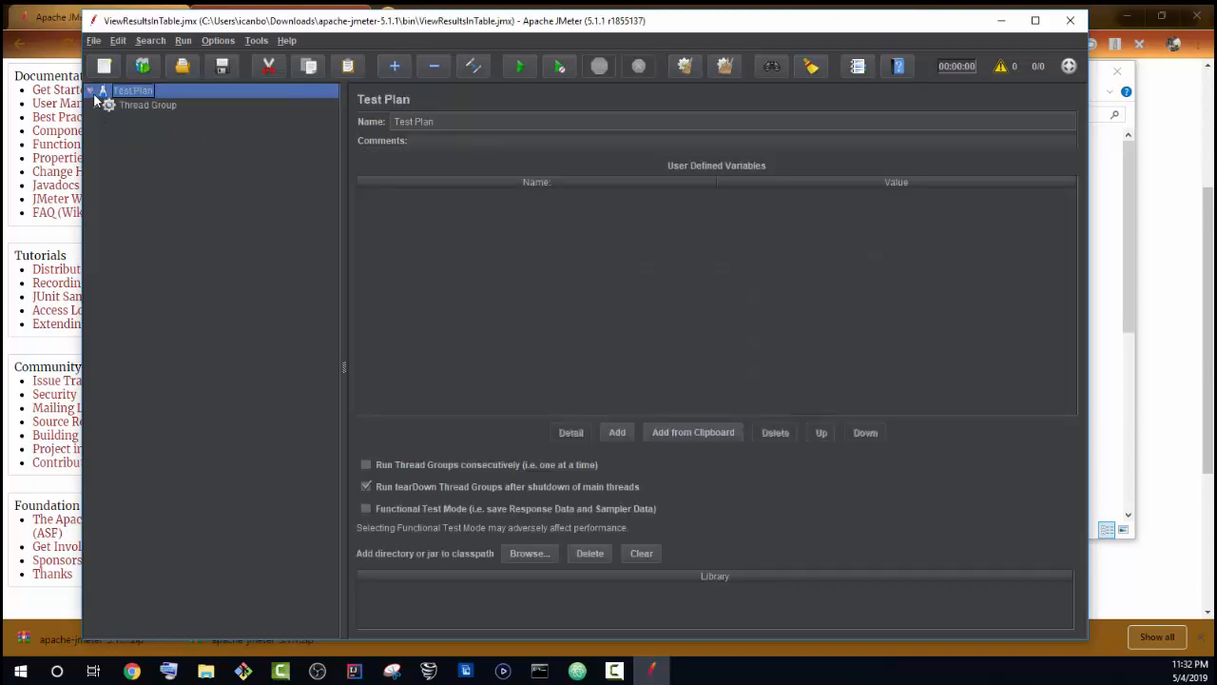
{"action": "left_click", "coordinate": [96, 104]}
{"action": "left_click", "coordinate": [103, 119]}
{"action": "left_click", "coordinate": [152, 133]}
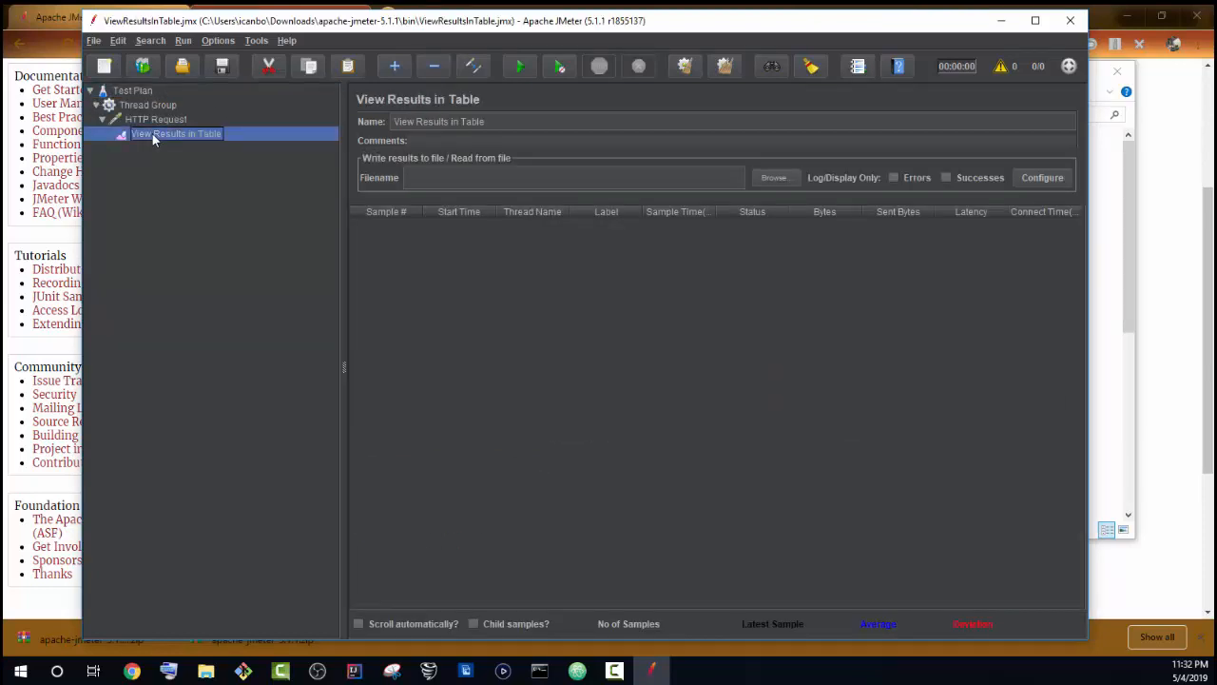
- Load ResultsFile.jtl from the bin folder into the View Results in Table listener
{"action": "left_click", "coordinate": [759, 179]}
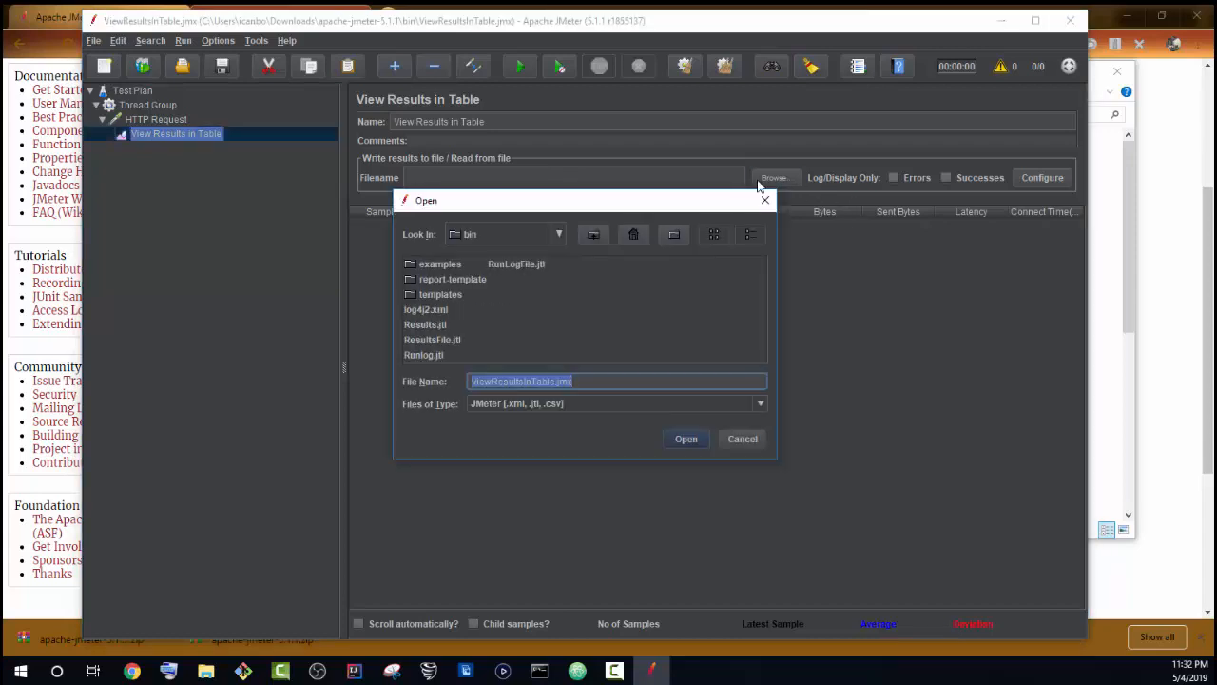
{"action": "left_click", "coordinate": [432, 343]}
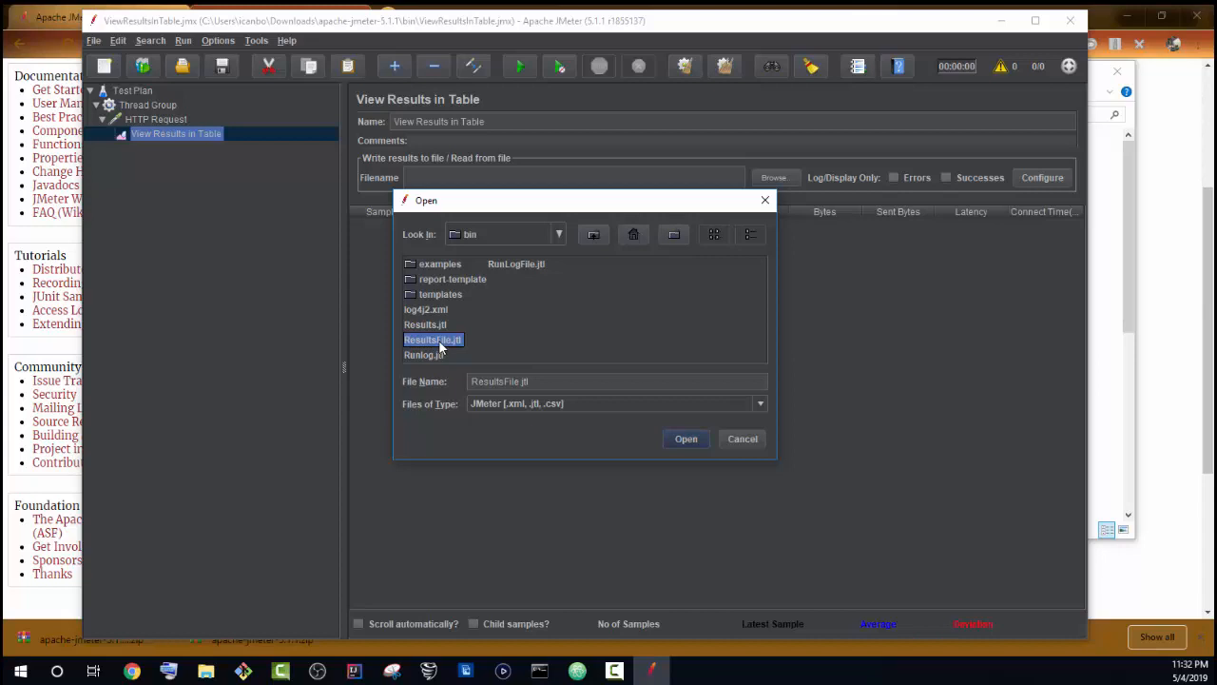
{"action": "left_click", "coordinate": [440, 342]}
{"action": "left_click", "coordinate": [528, 340]}
{"action": "left_click", "coordinate": [458, 340]}
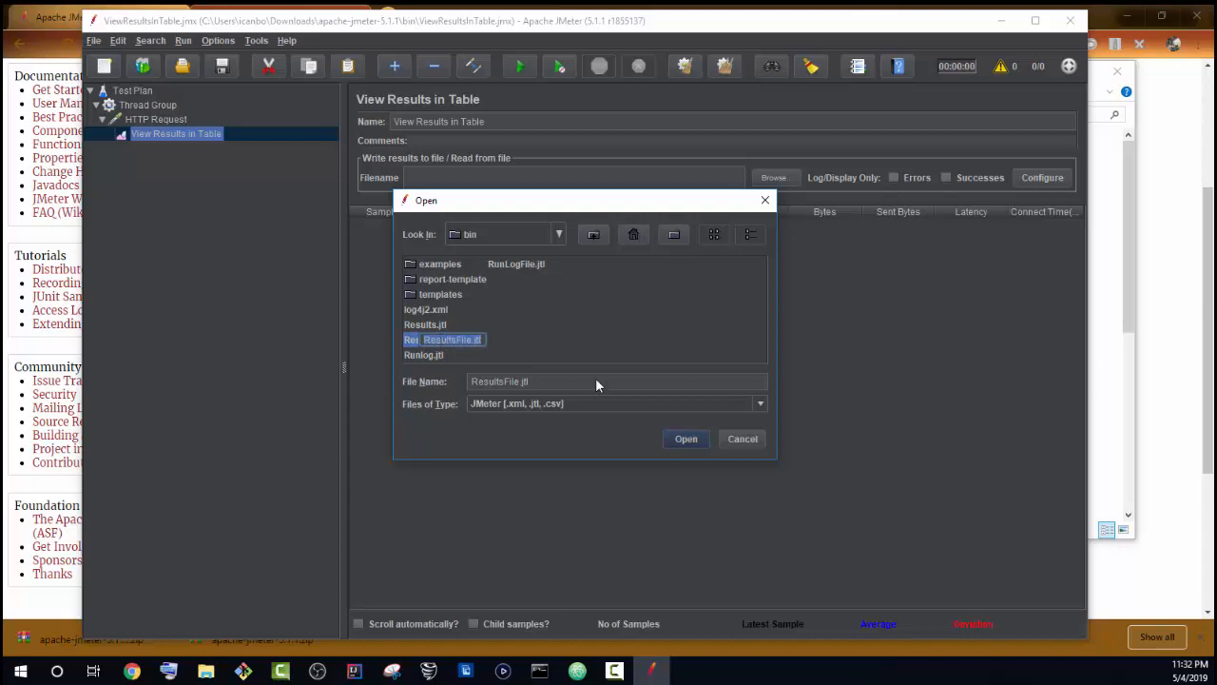
{"action": "left_click", "coordinate": [572, 317]}
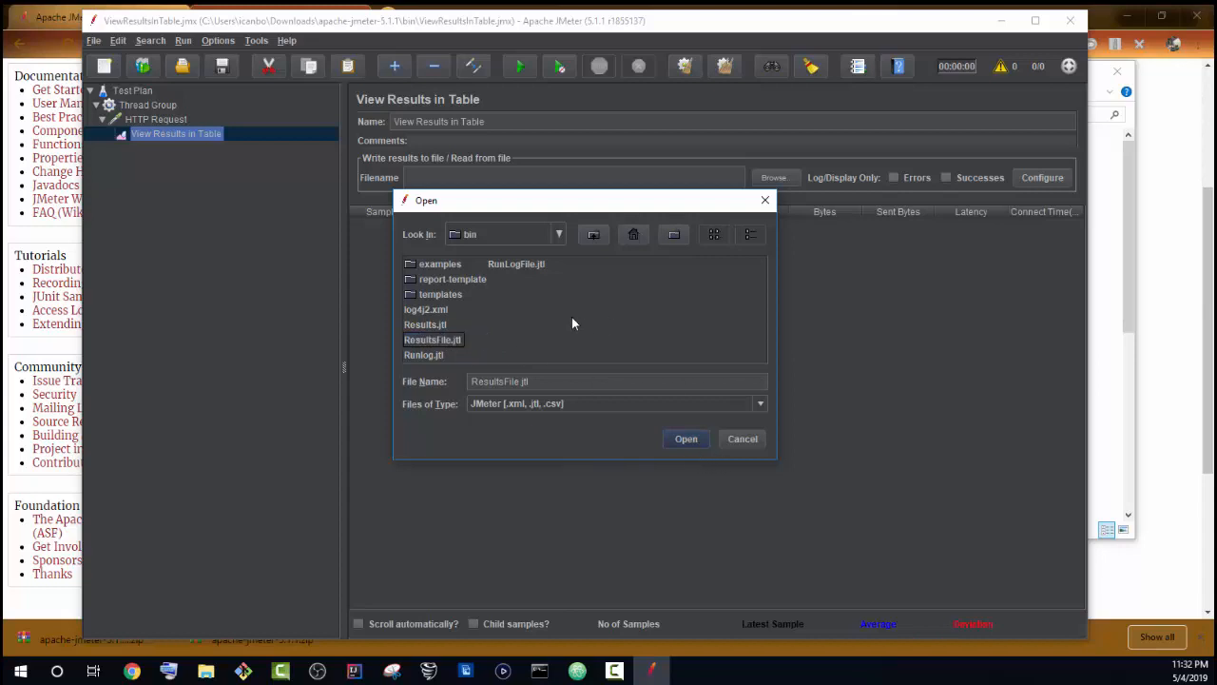
{"action": "left_click", "coordinate": [462, 354]}
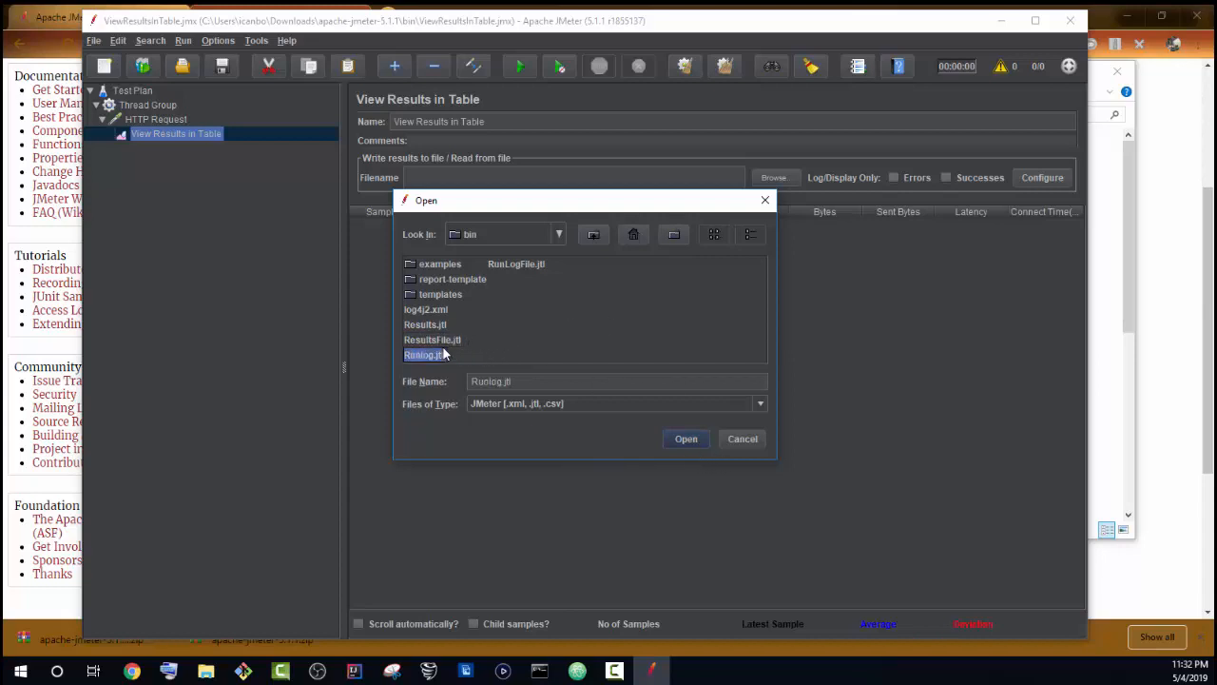
{"action": "left_click", "coordinate": [455, 342]}
{"action": "left_click", "coordinate": [686, 438]}
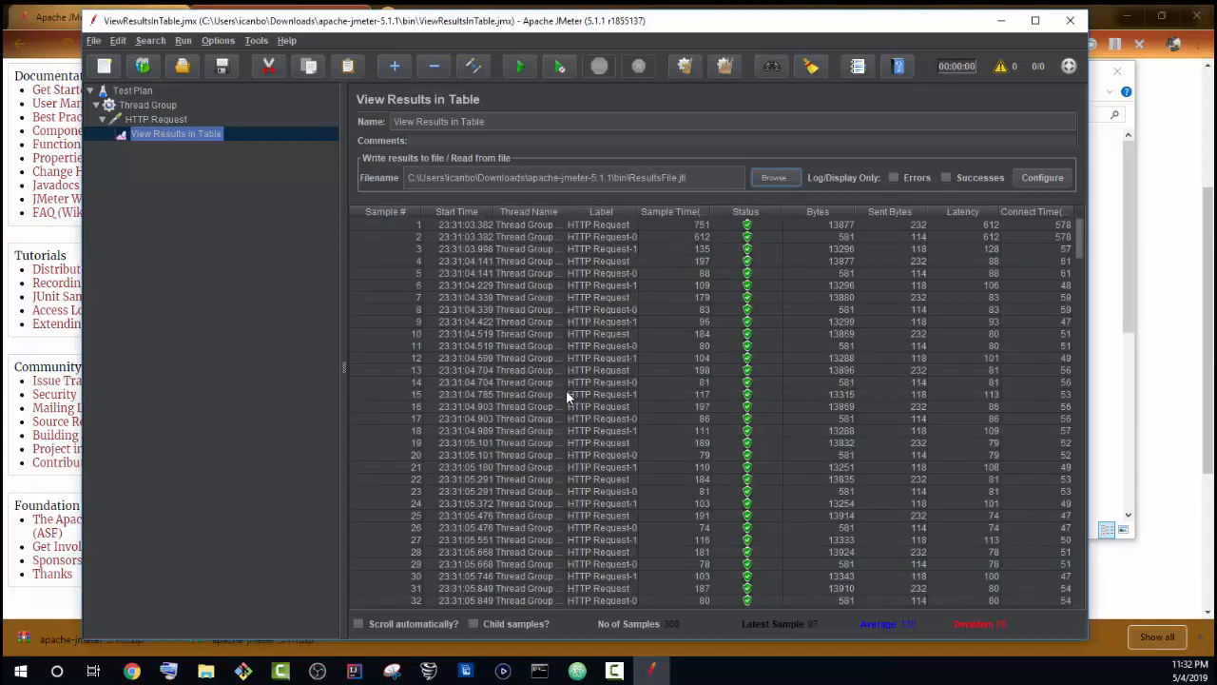
- Look through the loaded samples in the results table, including their sample times, status and latency
{"action": "scroll", "coordinate": [568, 404], "scroll_direction": "down", "scroll_amount": 8}
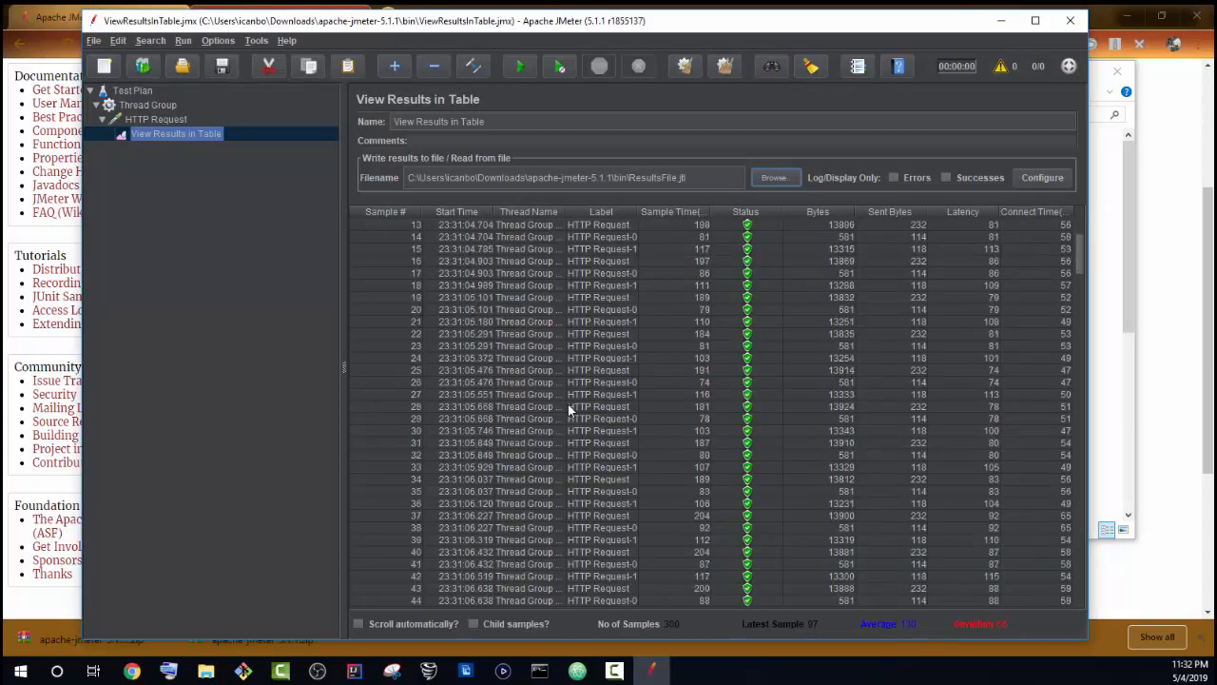
{"action": "left_click_drag", "start_coordinate": [1076, 260], "coordinate": [1073, 211]}
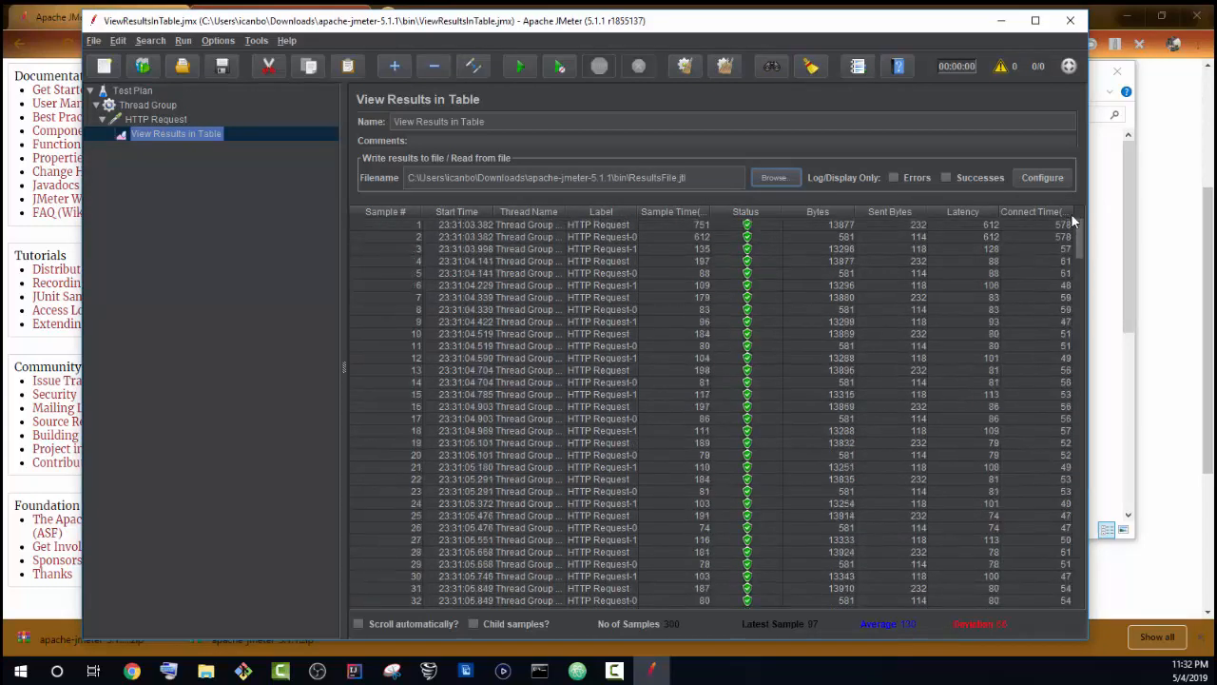
{"action": "scroll", "coordinate": [738, 293], "scroll_direction": "down", "scroll_amount": 6}
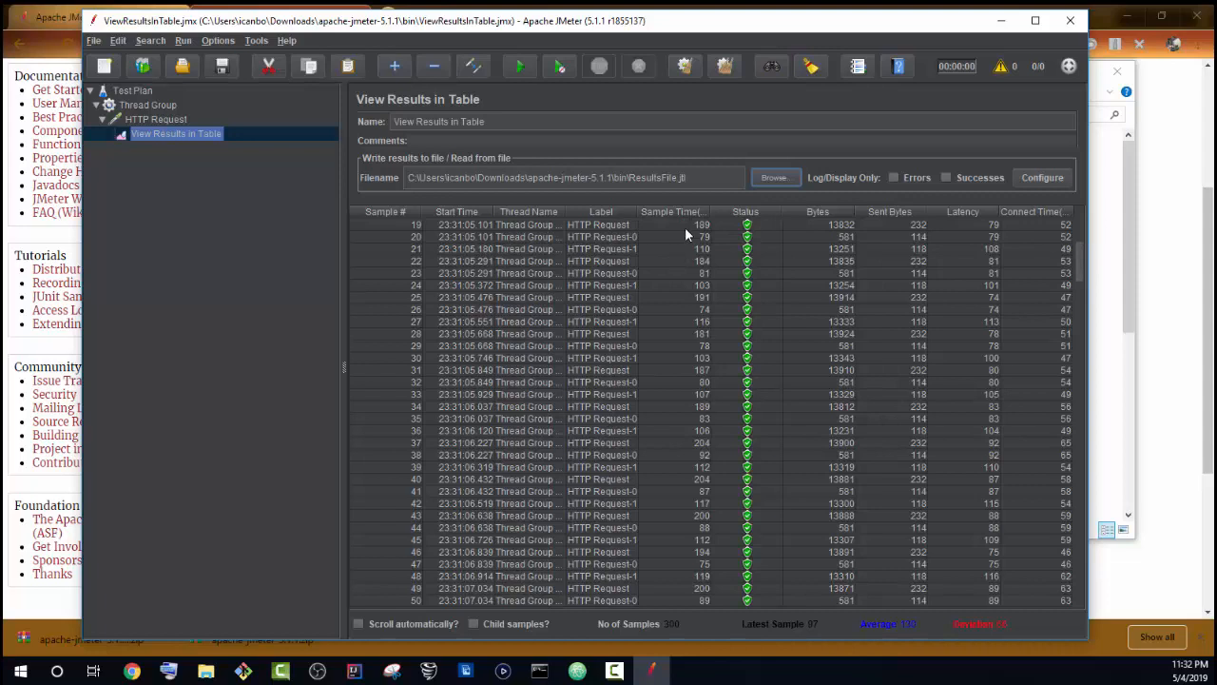
{"action": "left_click", "coordinate": [544, 228]}
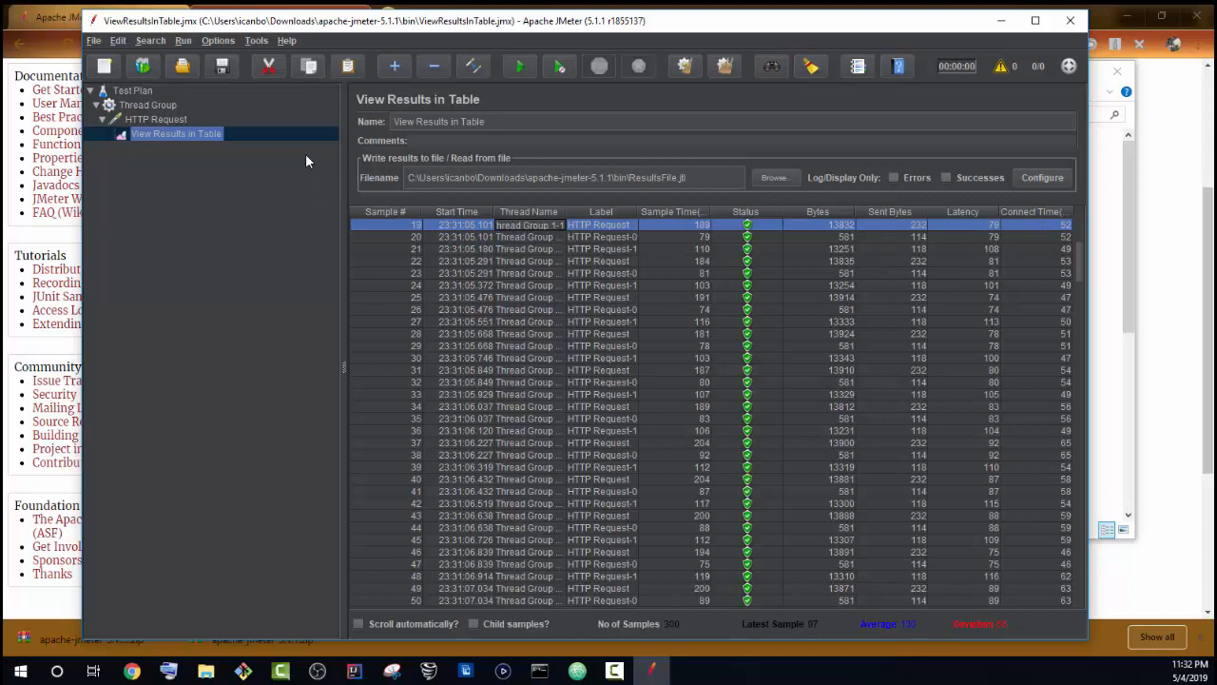
- Add a Graph Results listener to the Thread Group and load ResultsFile.jtl into it
{"action": "left_click", "coordinate": [157, 104]}
{"action": "right_click", "coordinate": [158, 107]}
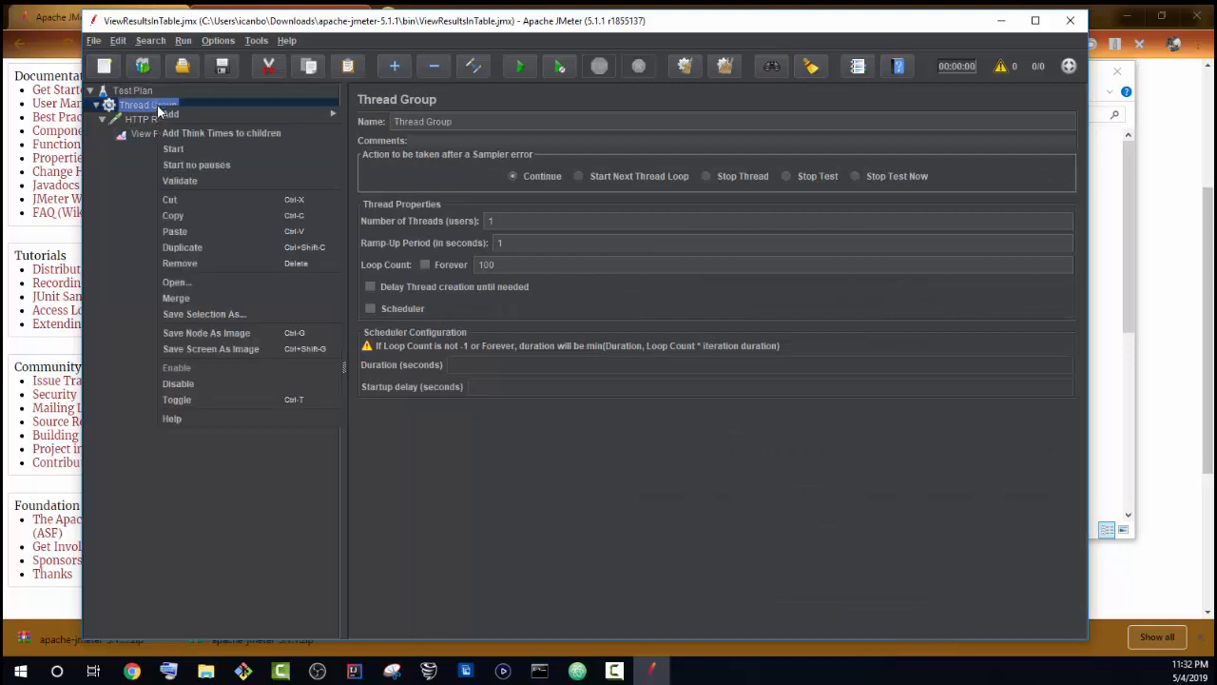
{"action": "mouse_move", "coordinate": [194, 111]}
{"action": "mouse_move", "coordinate": [391, 185]}
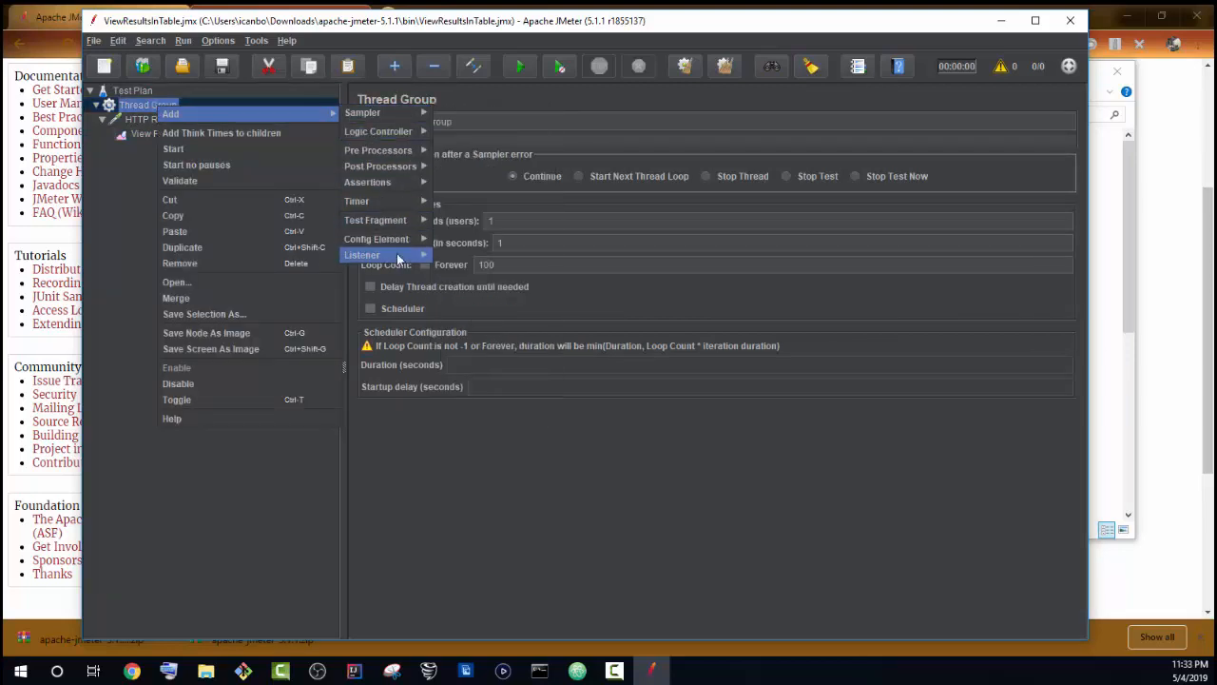
{"action": "mouse_move", "coordinate": [403, 257]}
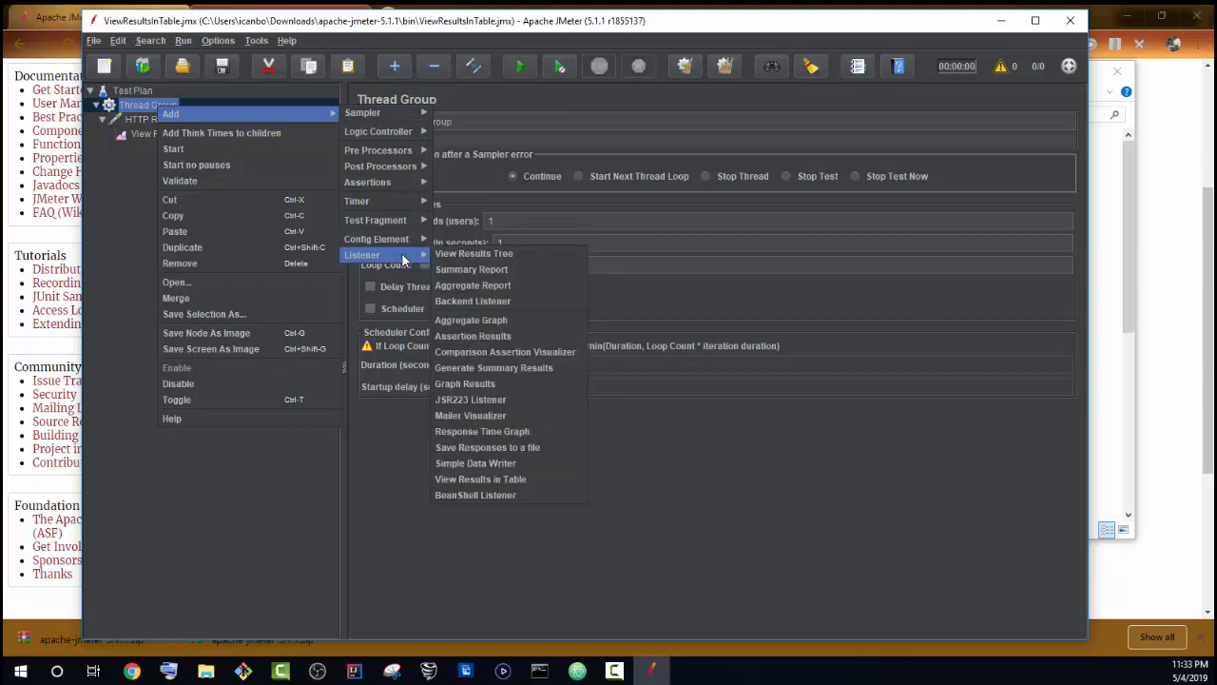
{"action": "left_click", "coordinate": [461, 383]}
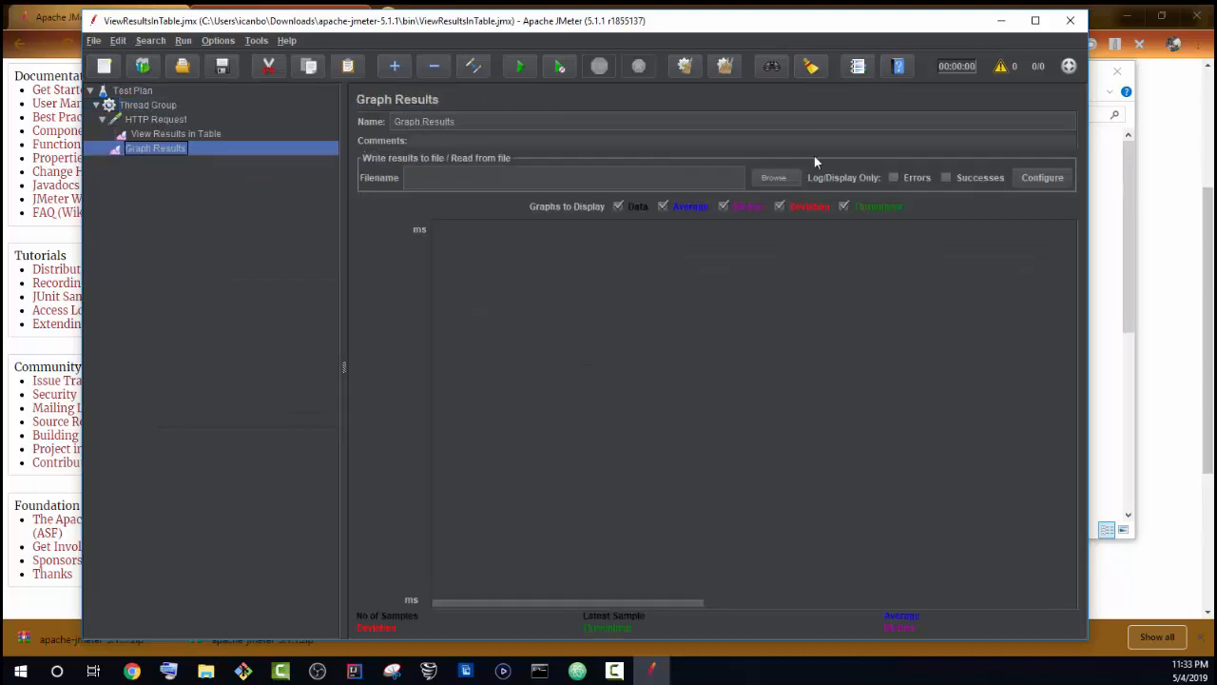
{"action": "left_click", "coordinate": [773, 177]}
{"action": "left_click", "coordinate": [447, 340]}
{"action": "left_click", "coordinate": [686, 437]}
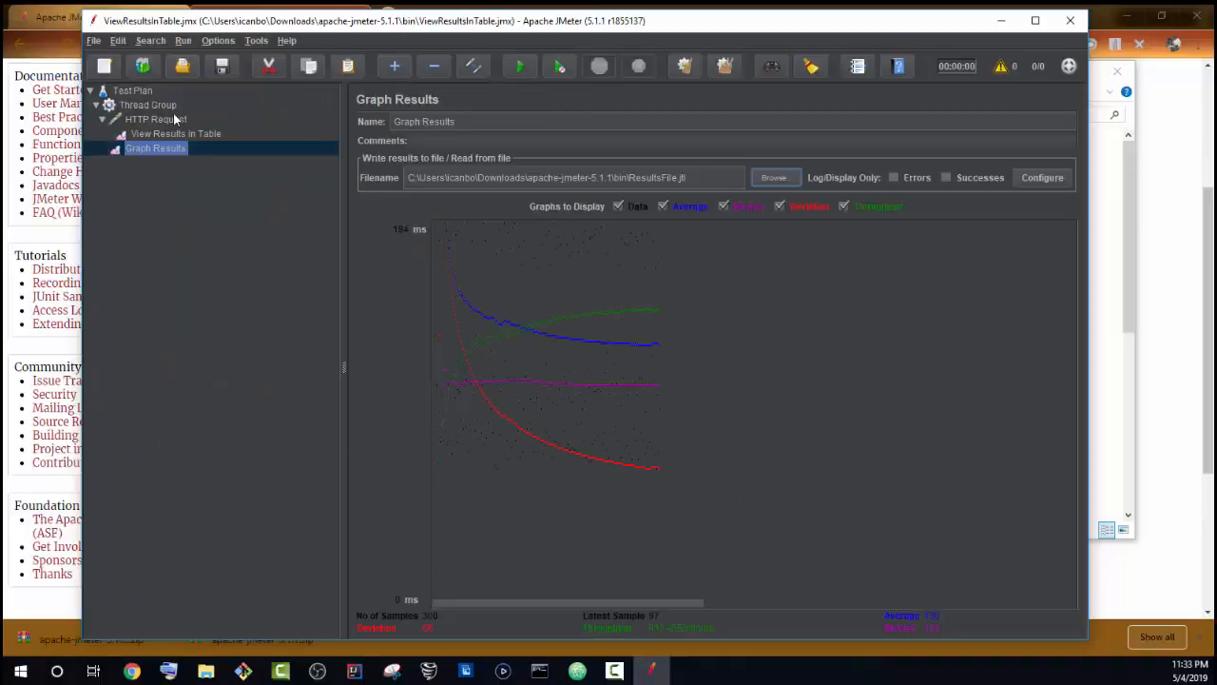
- Add an Aggregate Report listener to the Thread Group and load ResultsFile.jtl into it
{"action": "left_click", "coordinate": [164, 104]}
{"action": "right_click", "coordinate": [165, 104]}
{"action": "mouse_move", "coordinate": [235, 110]}
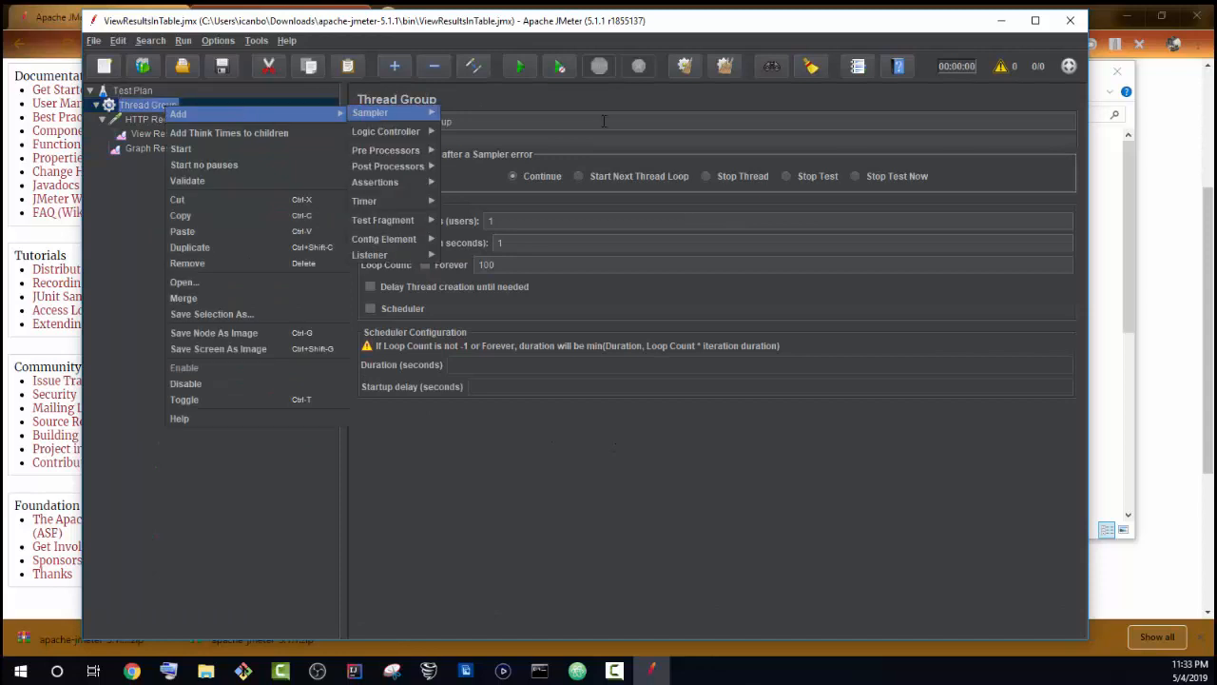
{"action": "mouse_move", "coordinate": [400, 257]}
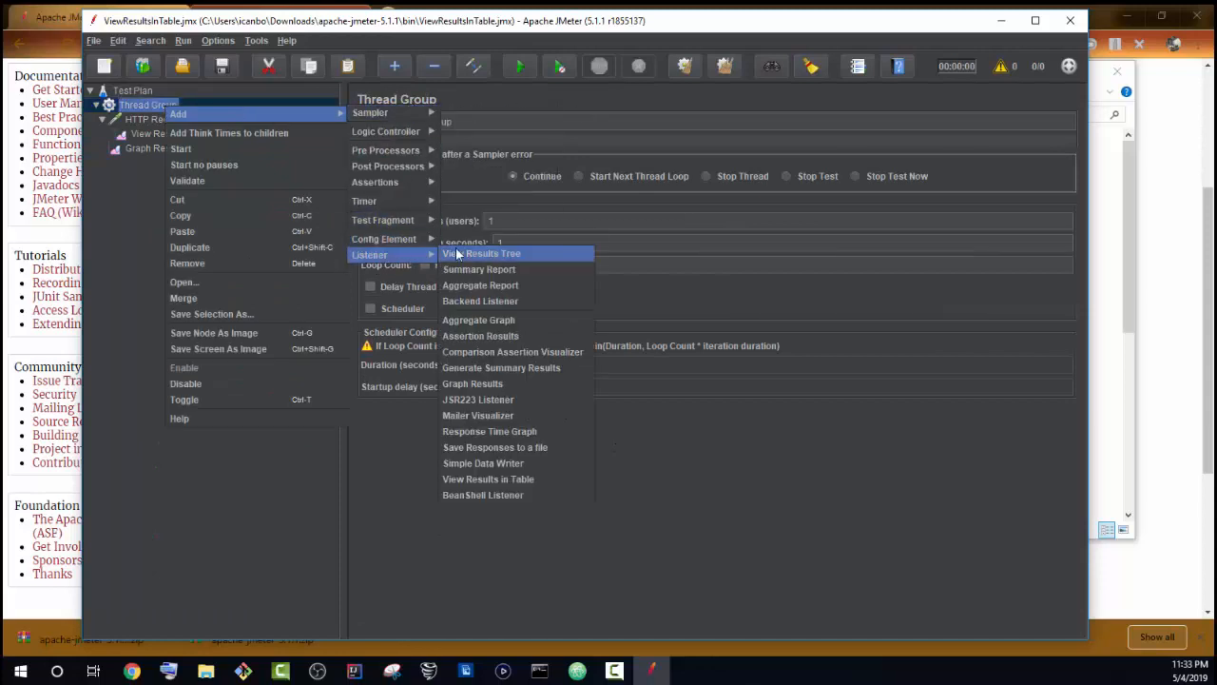
{"action": "left_click", "coordinate": [502, 285]}
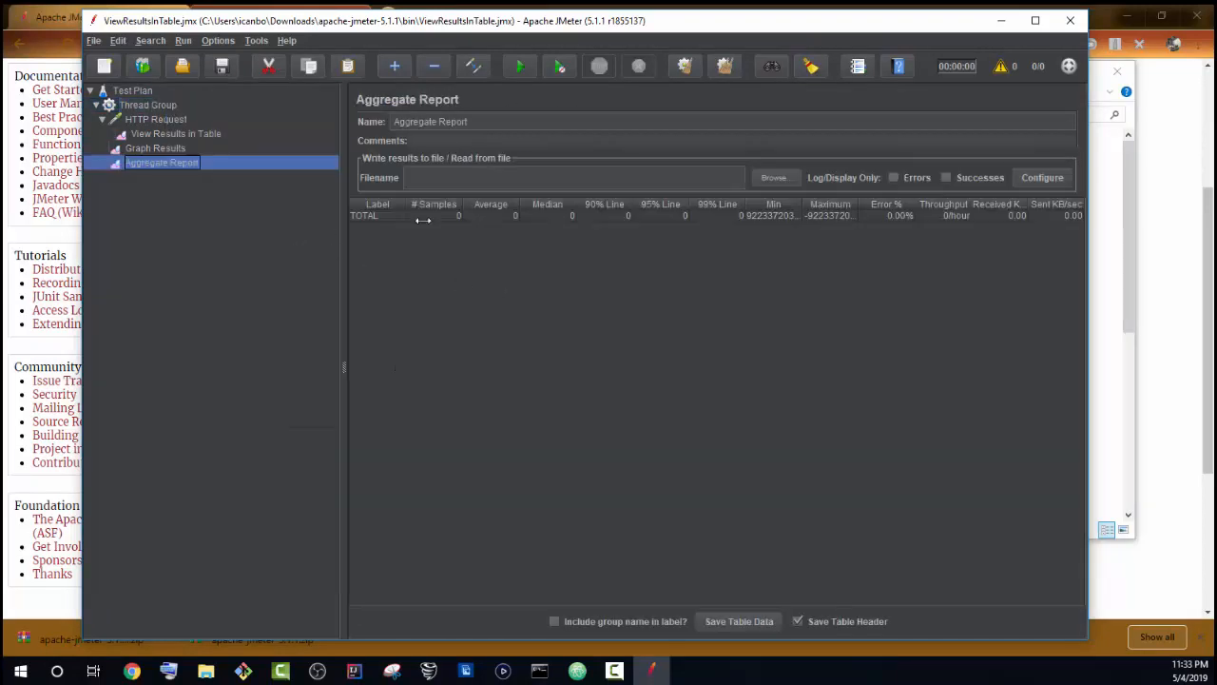
{"action": "left_click", "coordinate": [772, 177]}
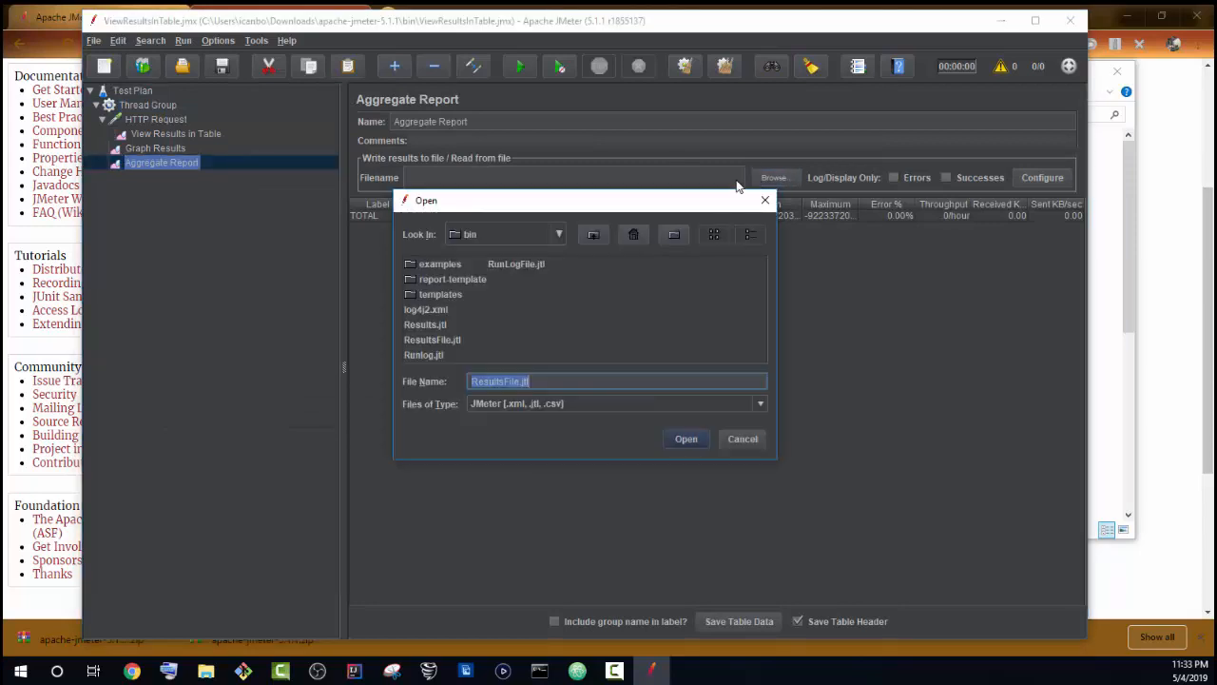
{"action": "double_click", "coordinate": [430, 339]}
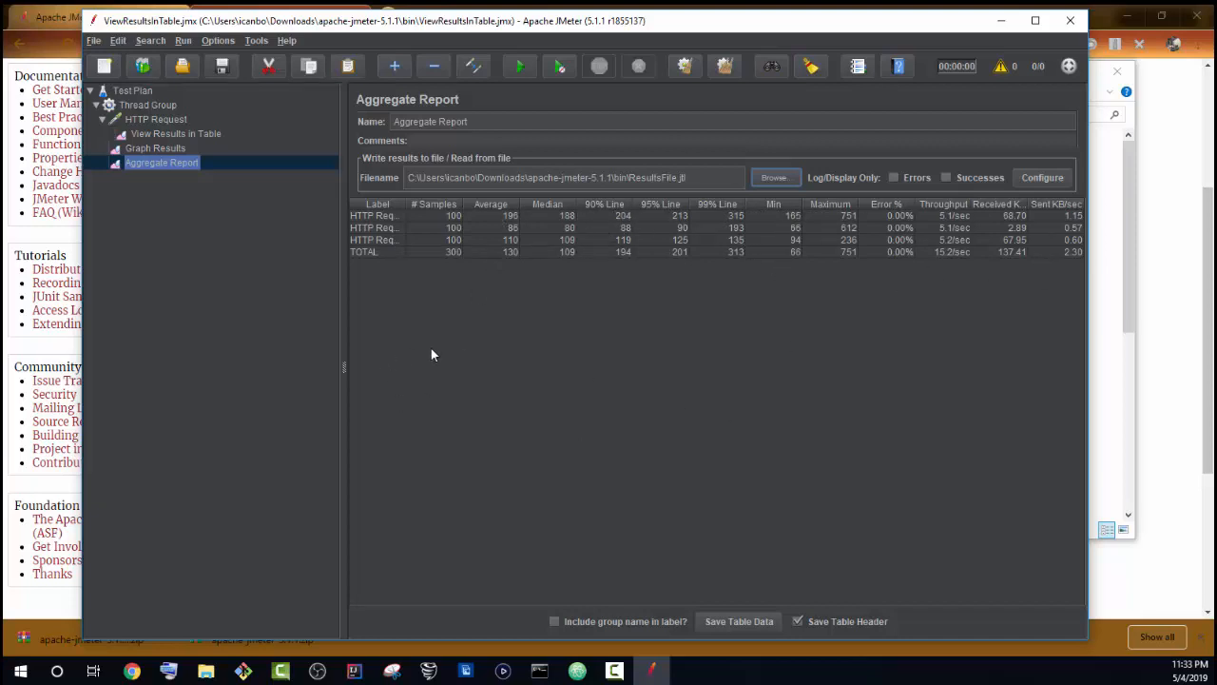
- Compare how the Graph Results, View Results in Table and Aggregate Report listeners present the loaded results
{"action": "left_click", "coordinate": [153, 151]}
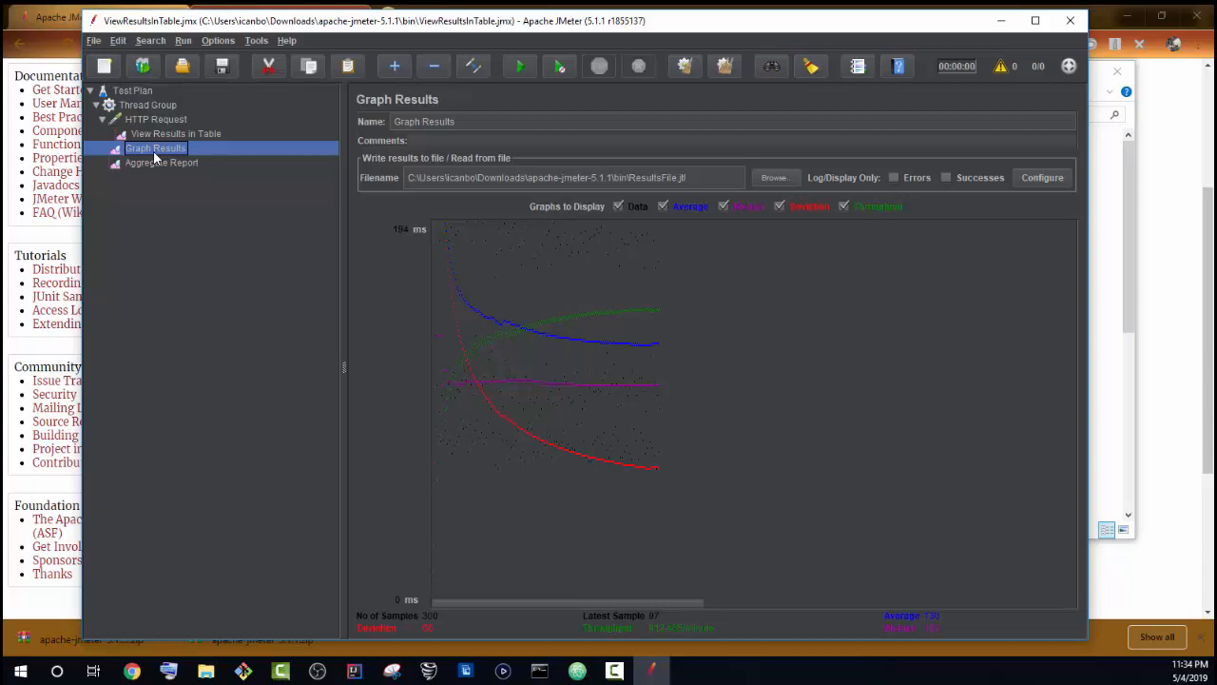
{"action": "left_click", "coordinate": [188, 135]}
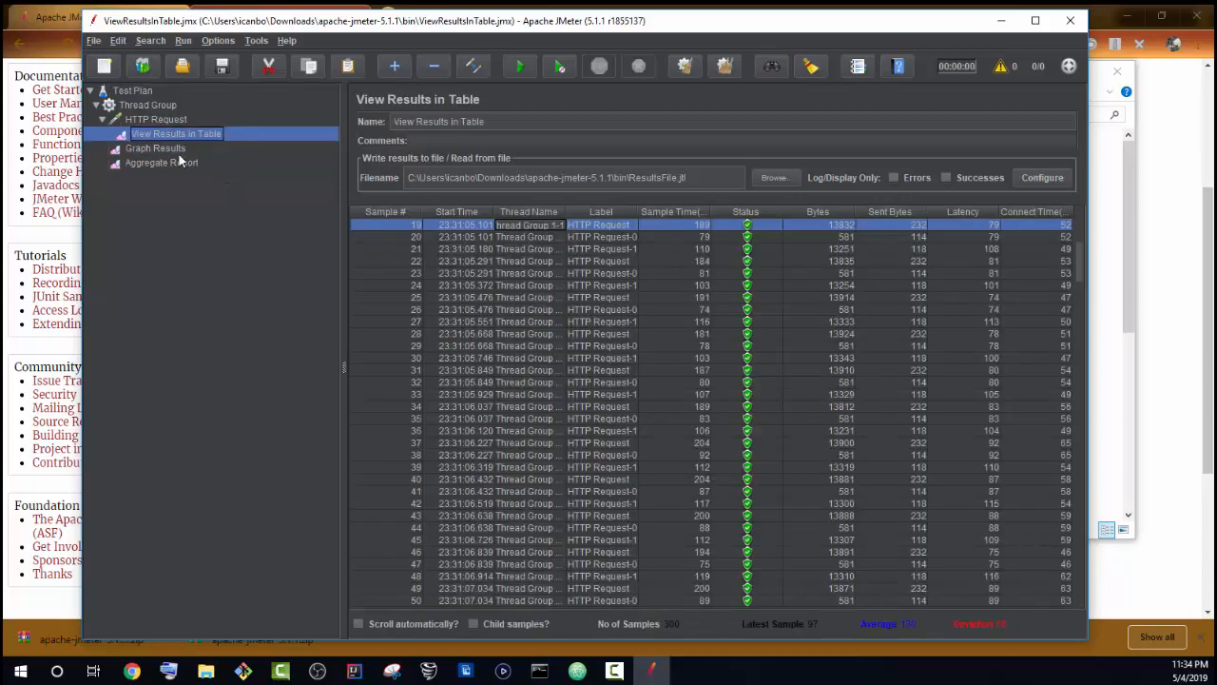
{"action": "left_click", "coordinate": [179, 155]}
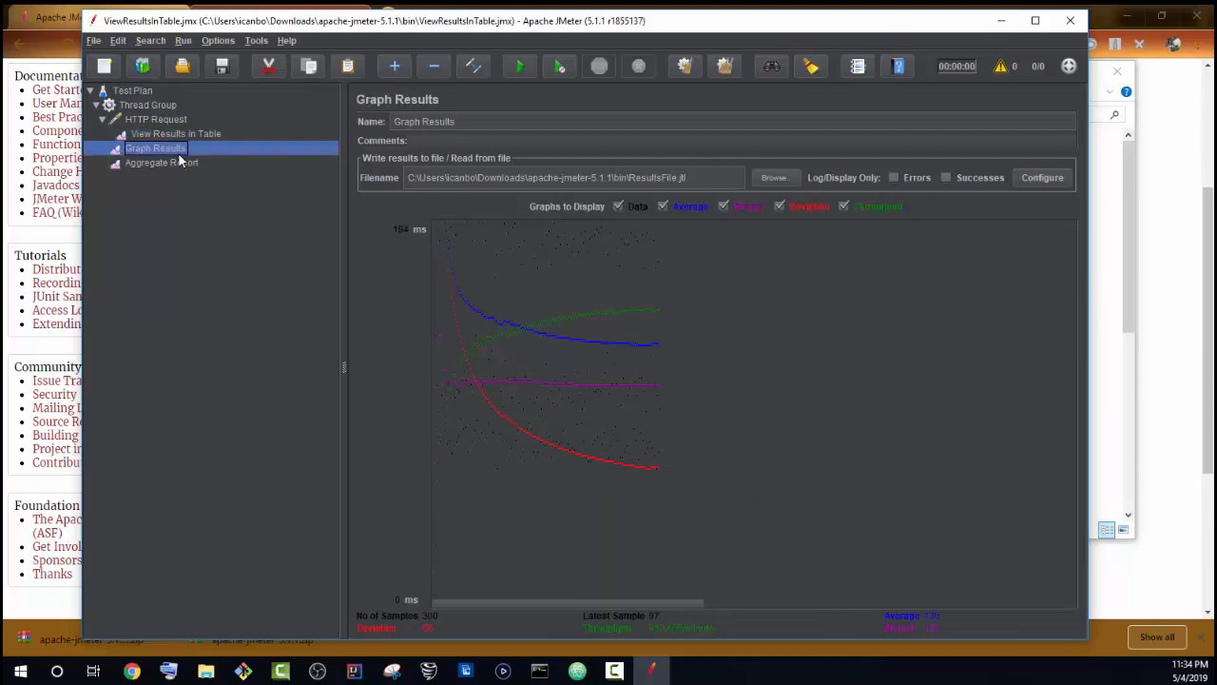
{"action": "left_click", "coordinate": [182, 164]}
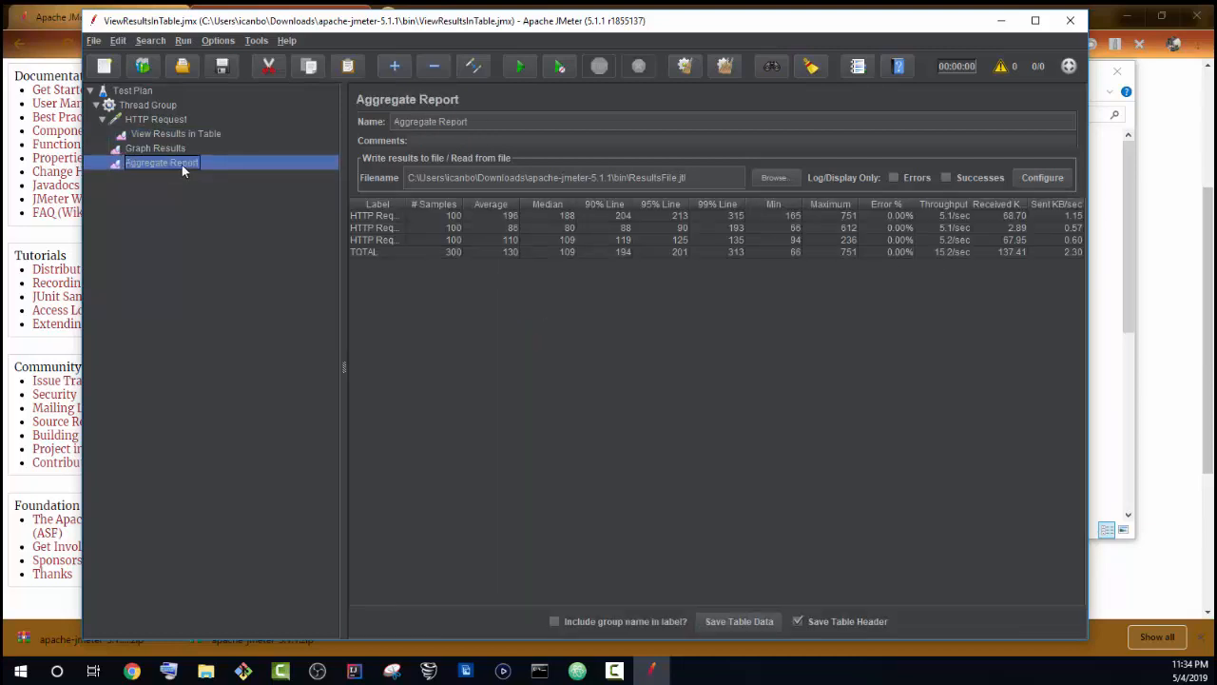